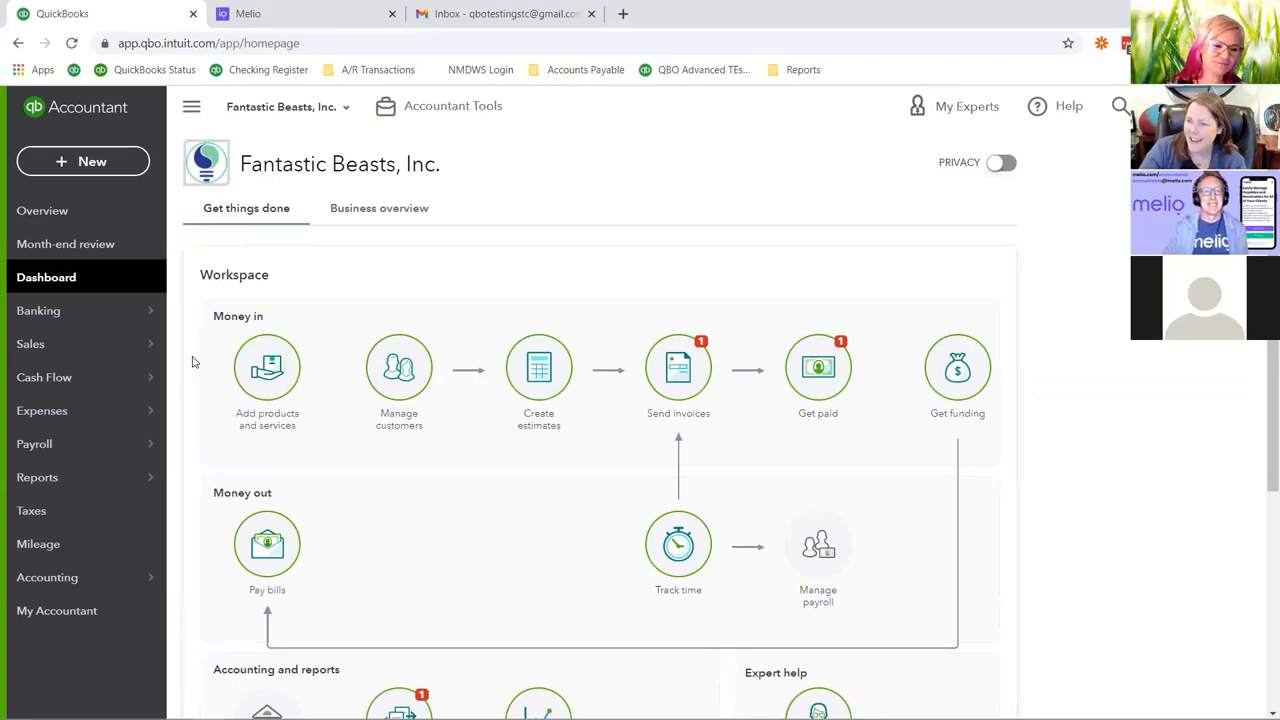
- Open the Receipts page in the Banking section
mouse_move(132, 416)
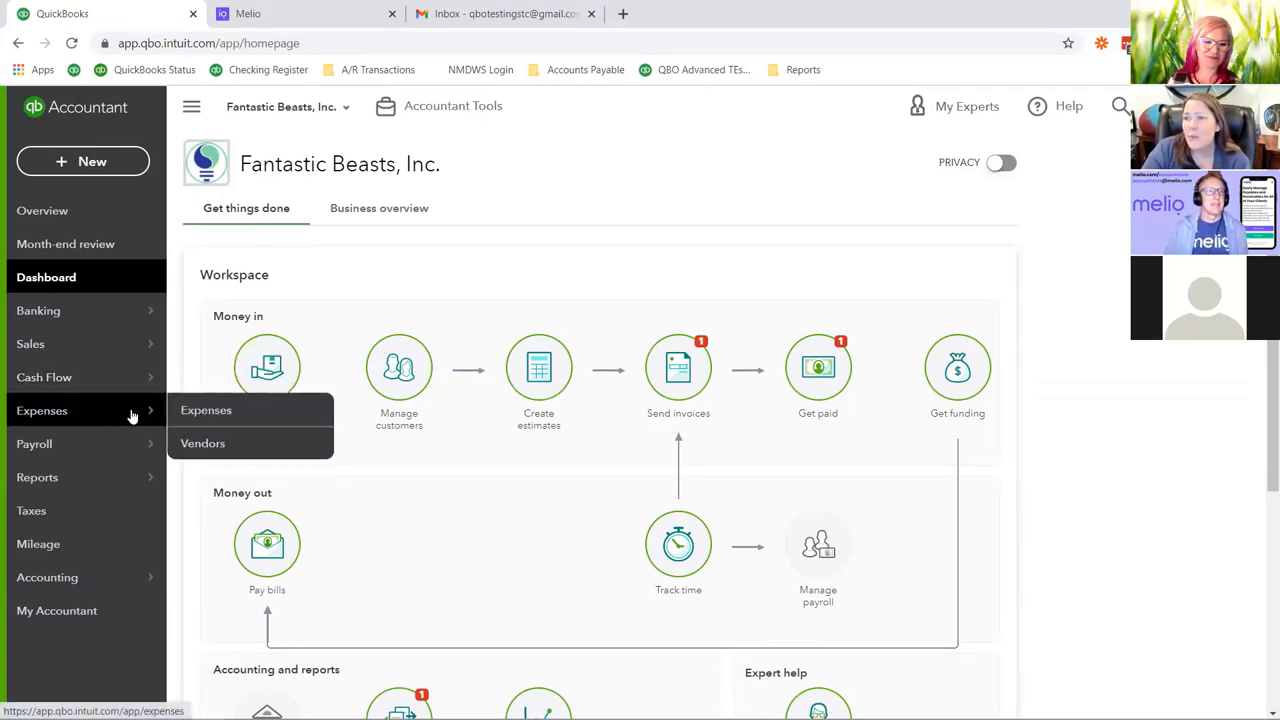
mouse_move(120, 368)
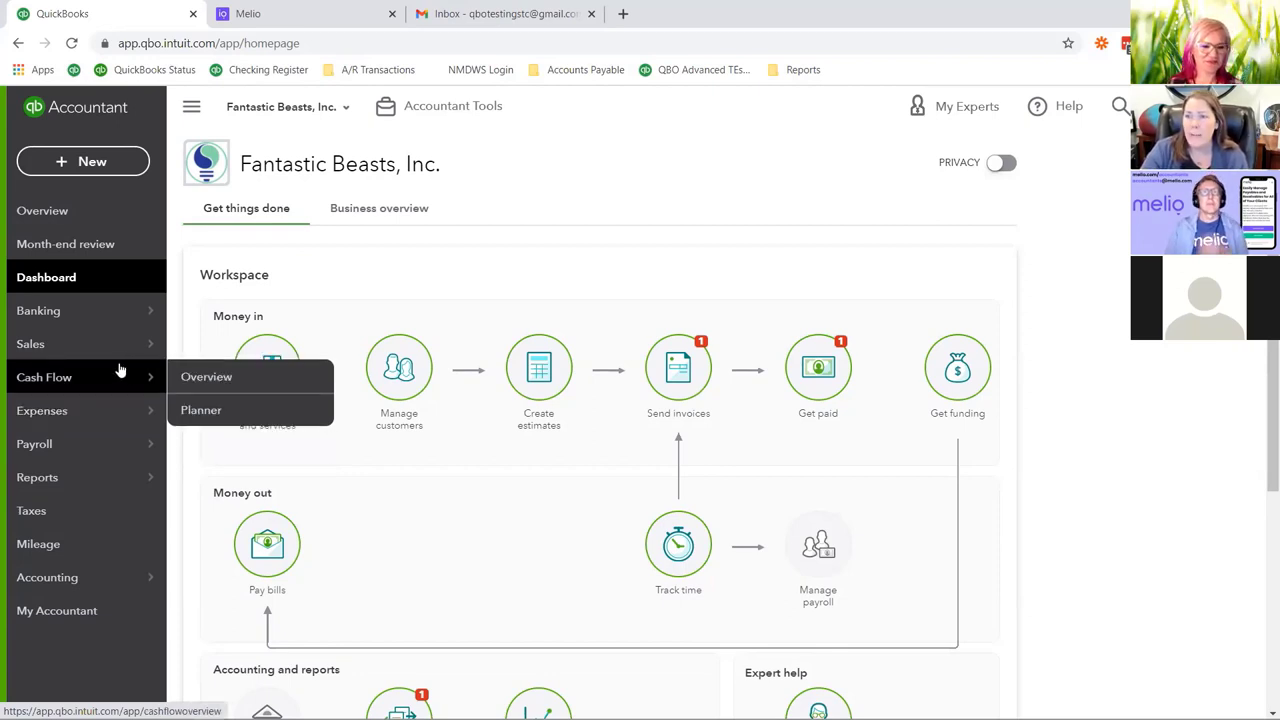
mouse_move(131, 322)
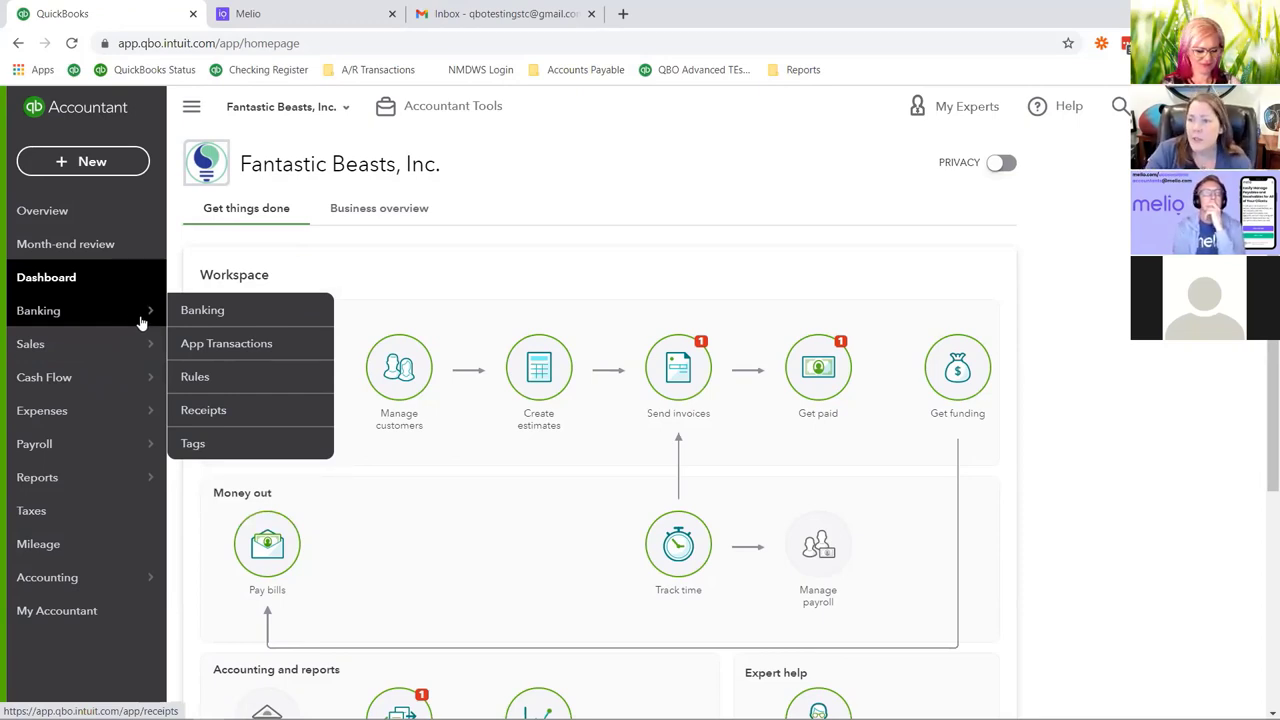
click(218, 411)
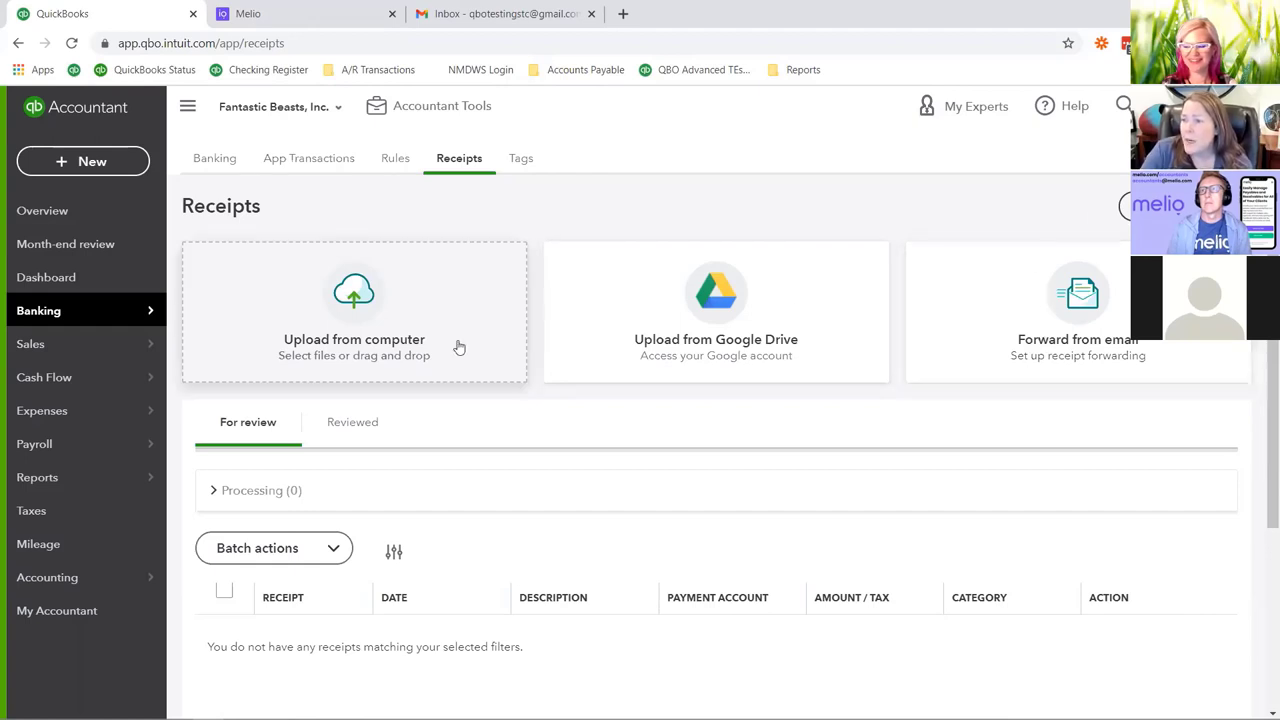
- Upload the EastBay 04.30.2021 document from the computer to the receipts and reload the page
click(372, 341)
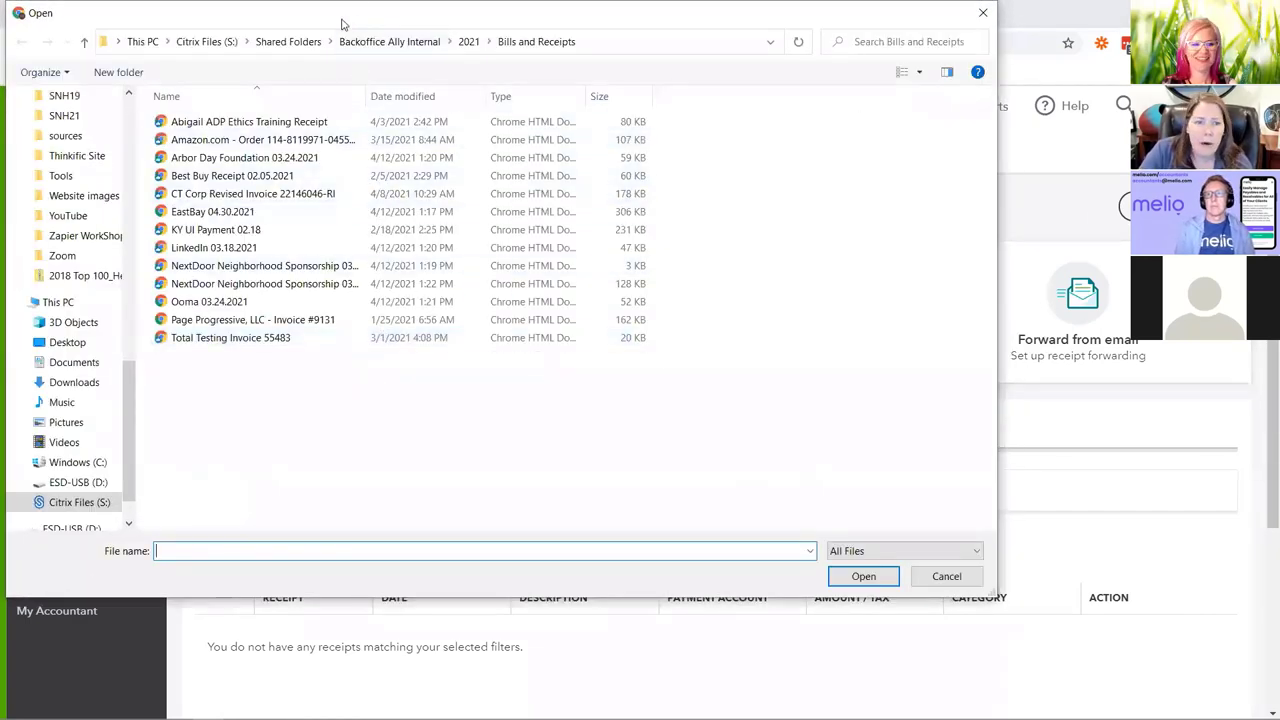
key(Escape)
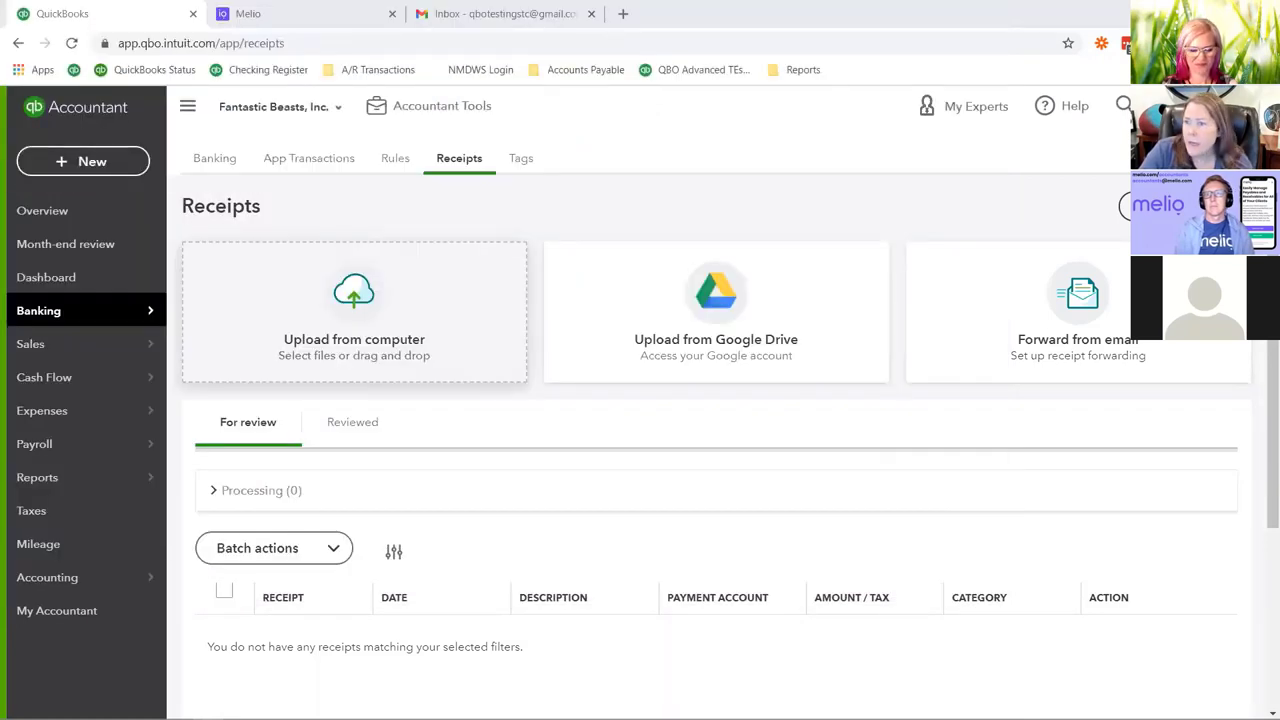
click(350, 310)
double_click(257, 326)
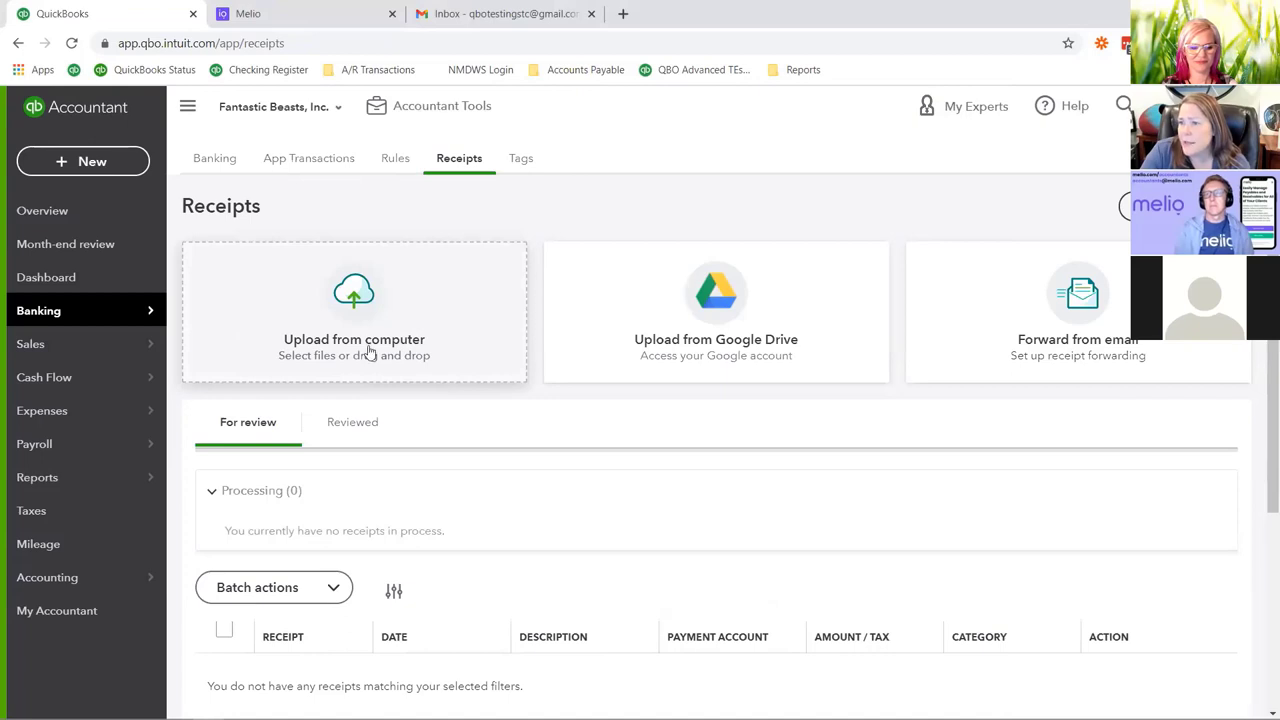
click(71, 43)
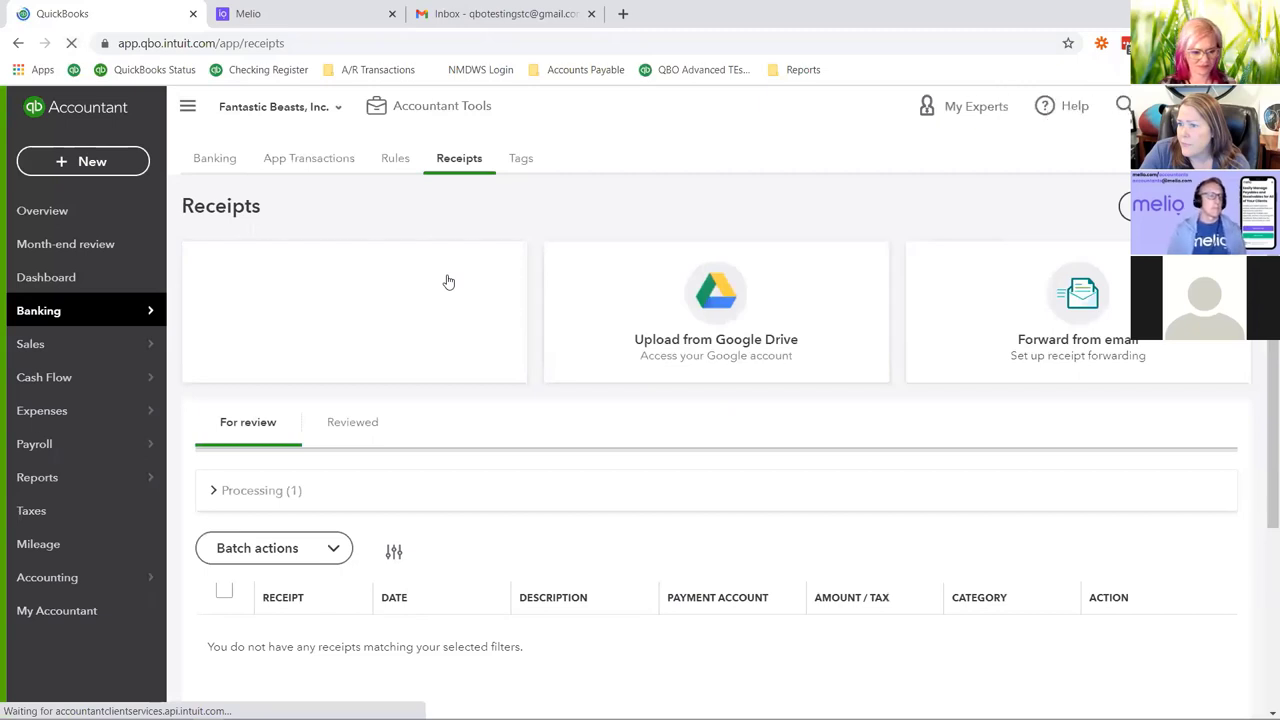
- Expand the list of processing receipts and preview the uploaded EastBay document
click(211, 500)
scroll(390, 502, down, 2)
mouse_move(255, 425)
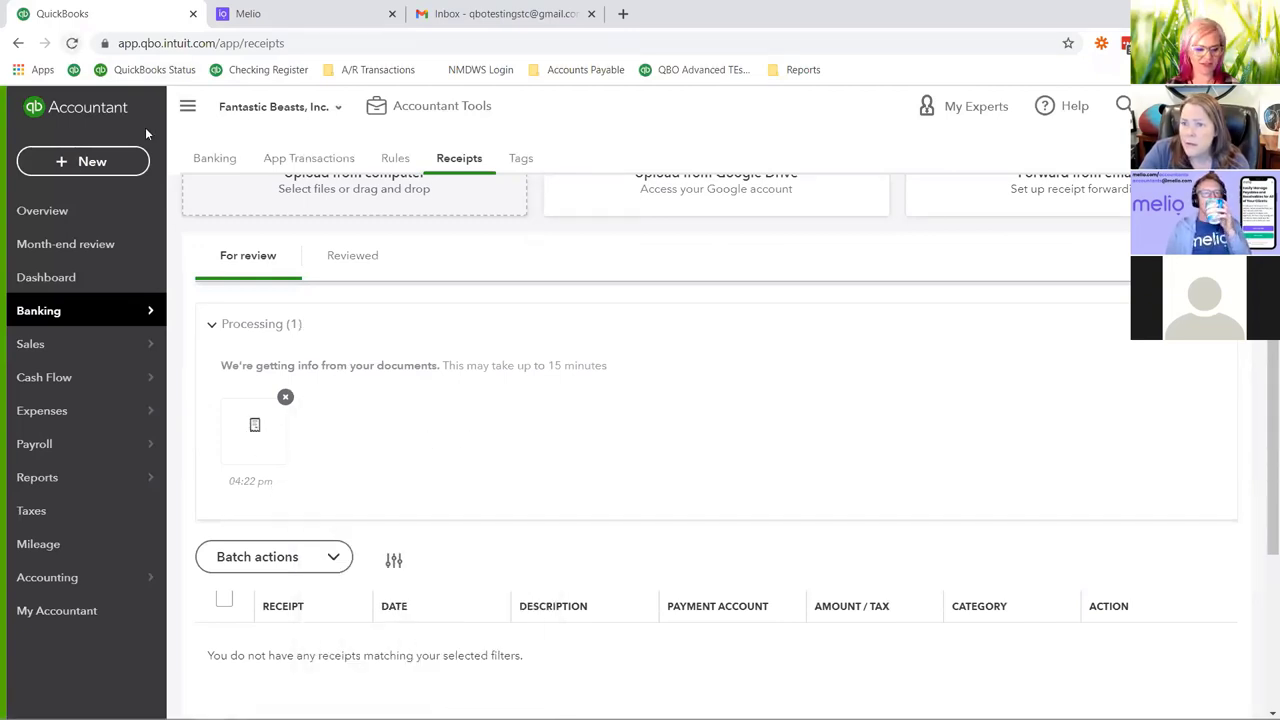
mouse_move(255, 458)
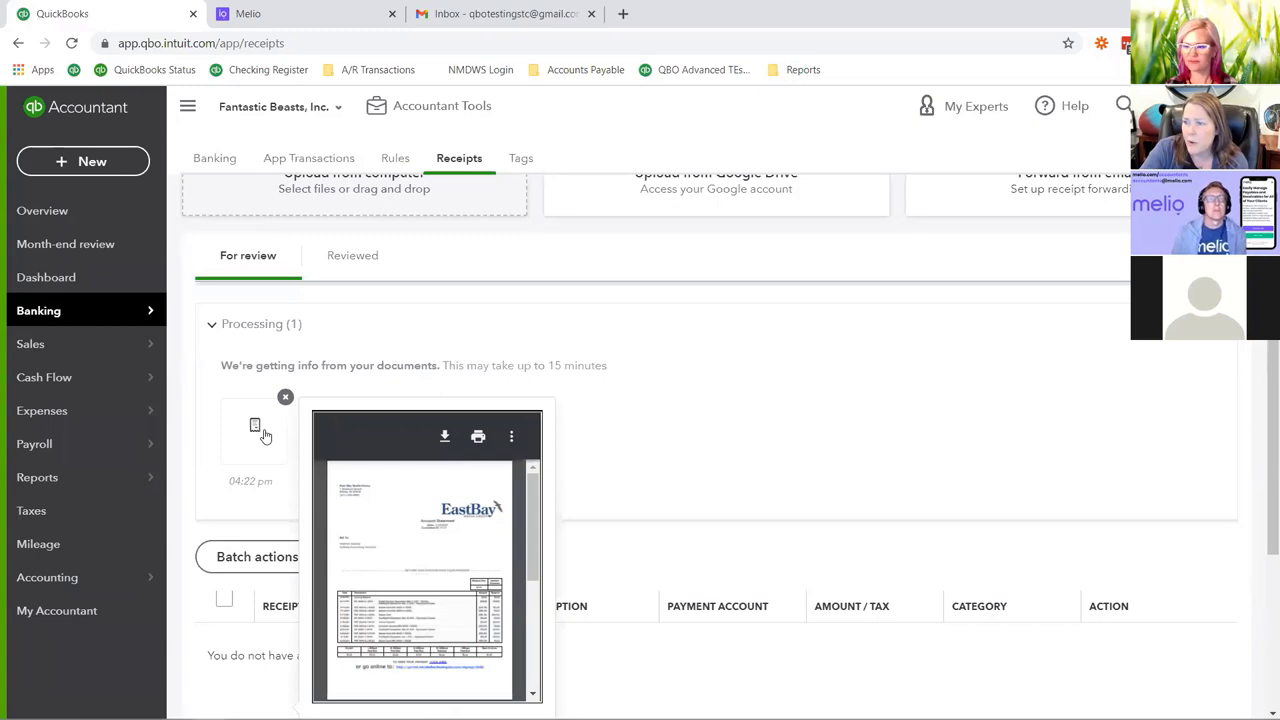
- Reload the receipts page and check the Reviewed and For review lists for the uploaded document
click(71, 43)
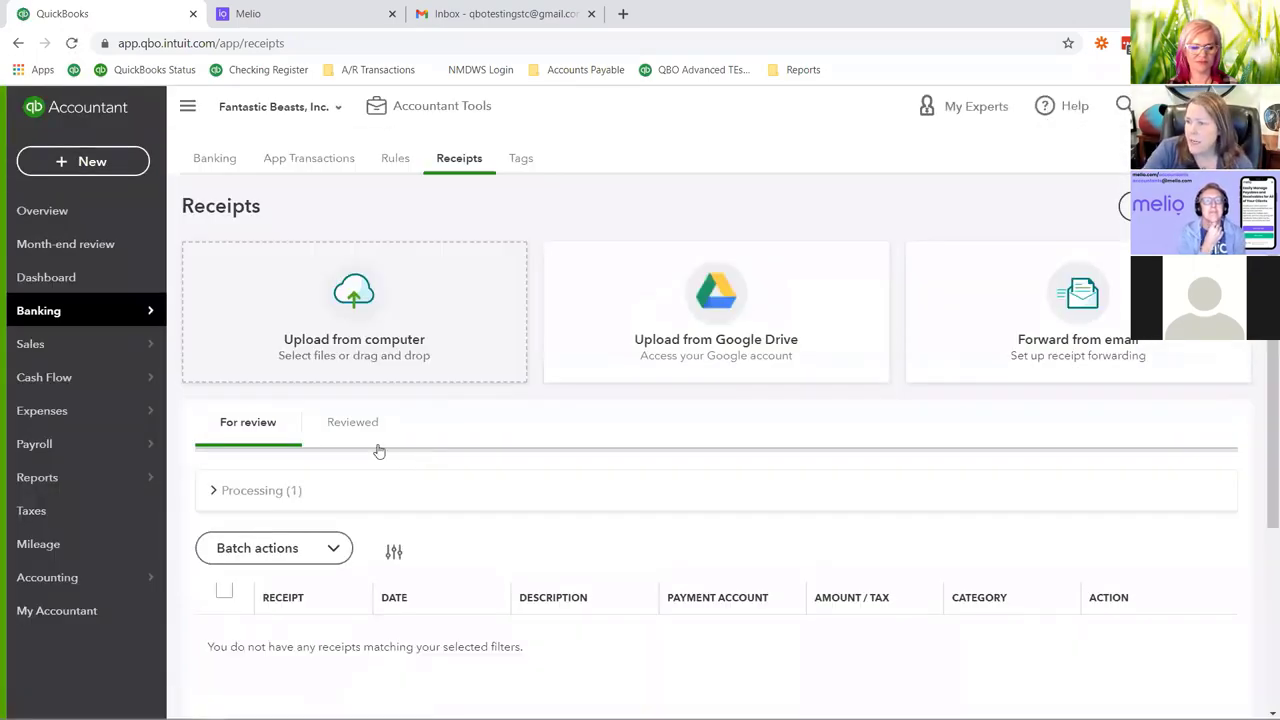
click(352, 422)
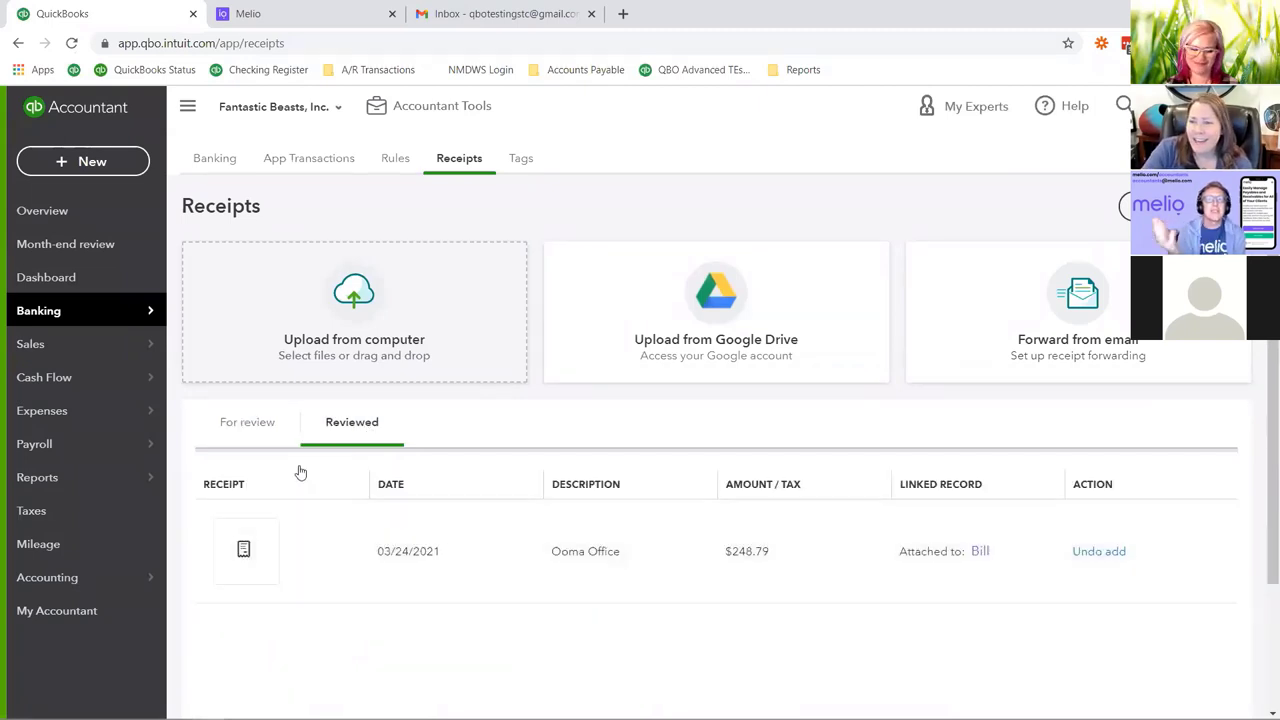
click(272, 439)
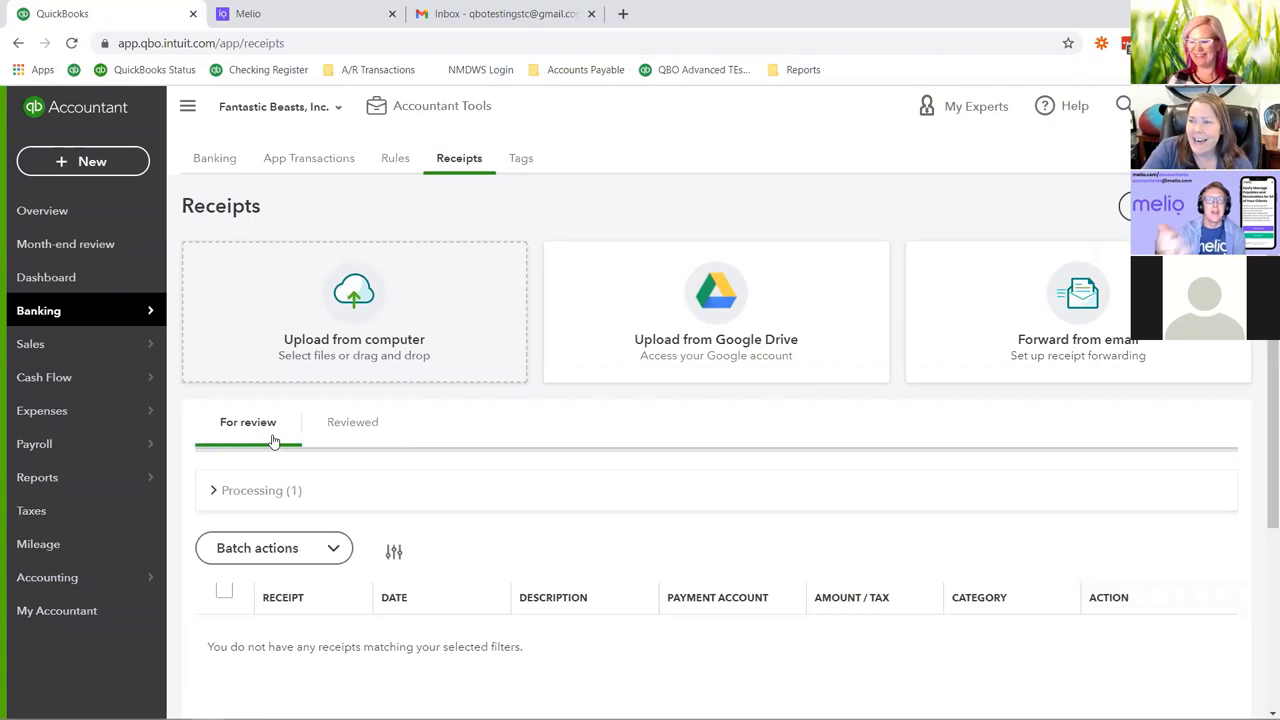
click(71, 43)
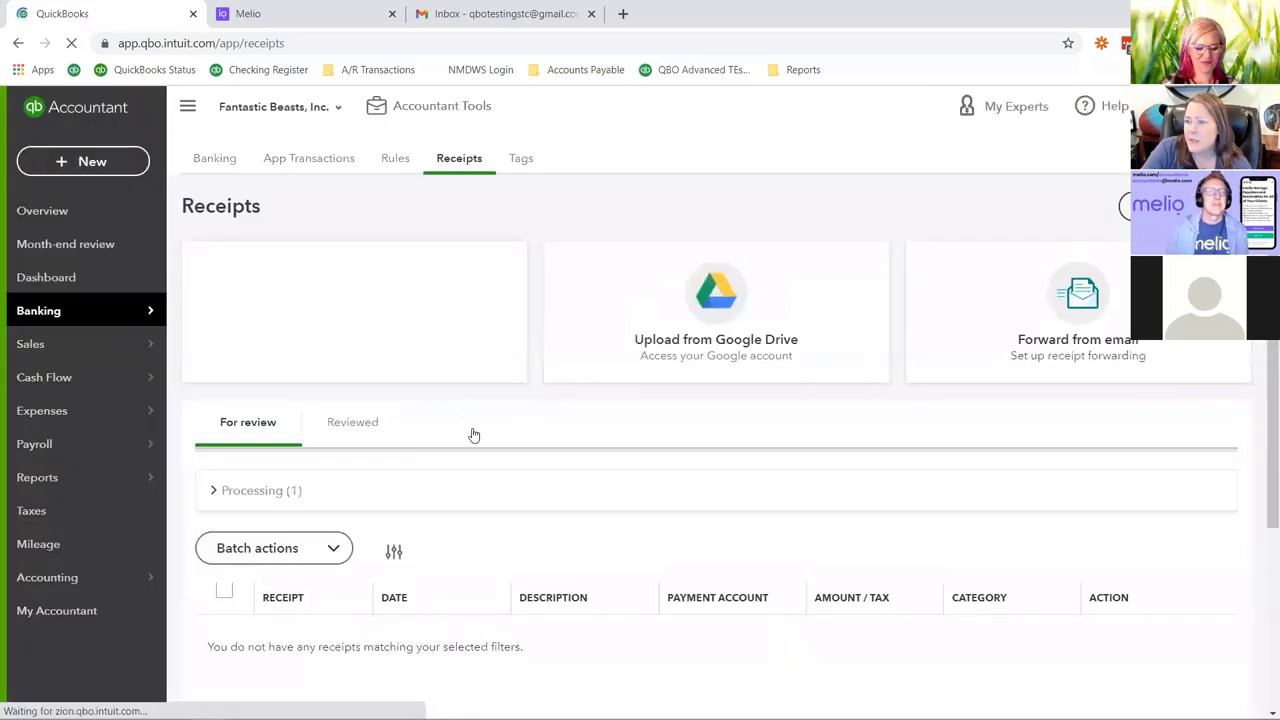
- Undo the add of the reviewed Ooma Office receipt and return to the receipts for review
click(374, 425)
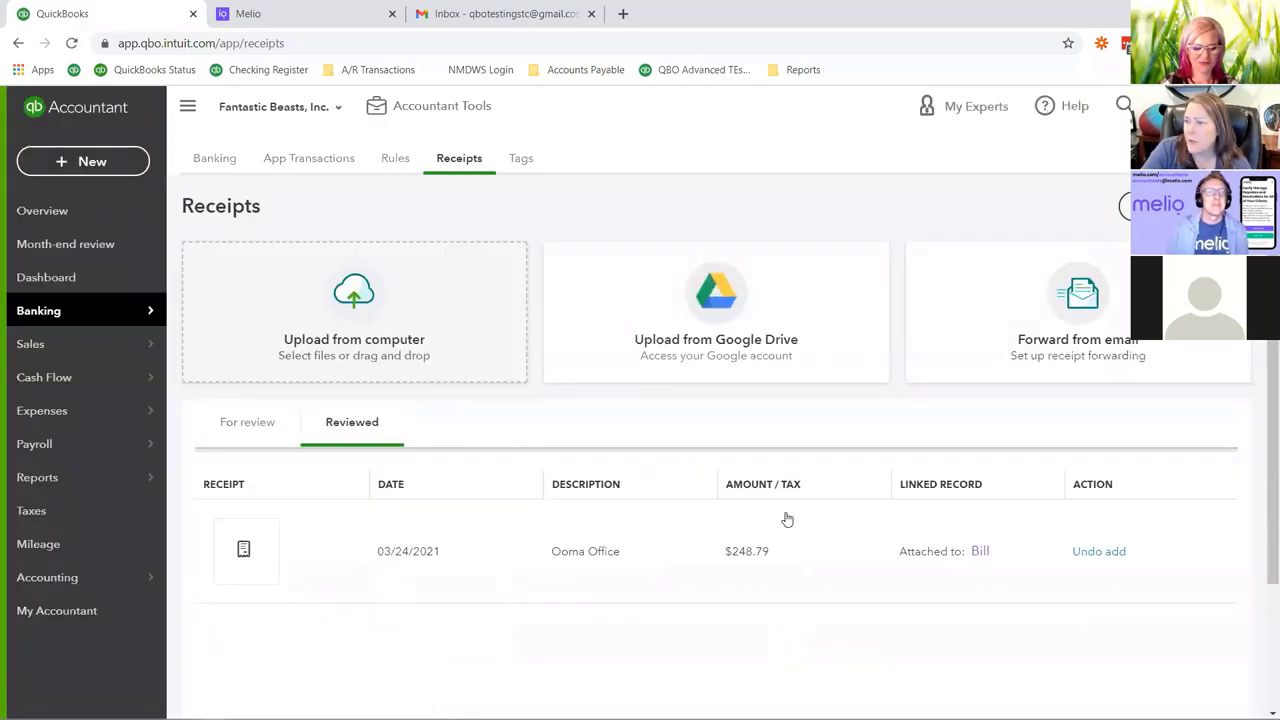
click(1088, 552)
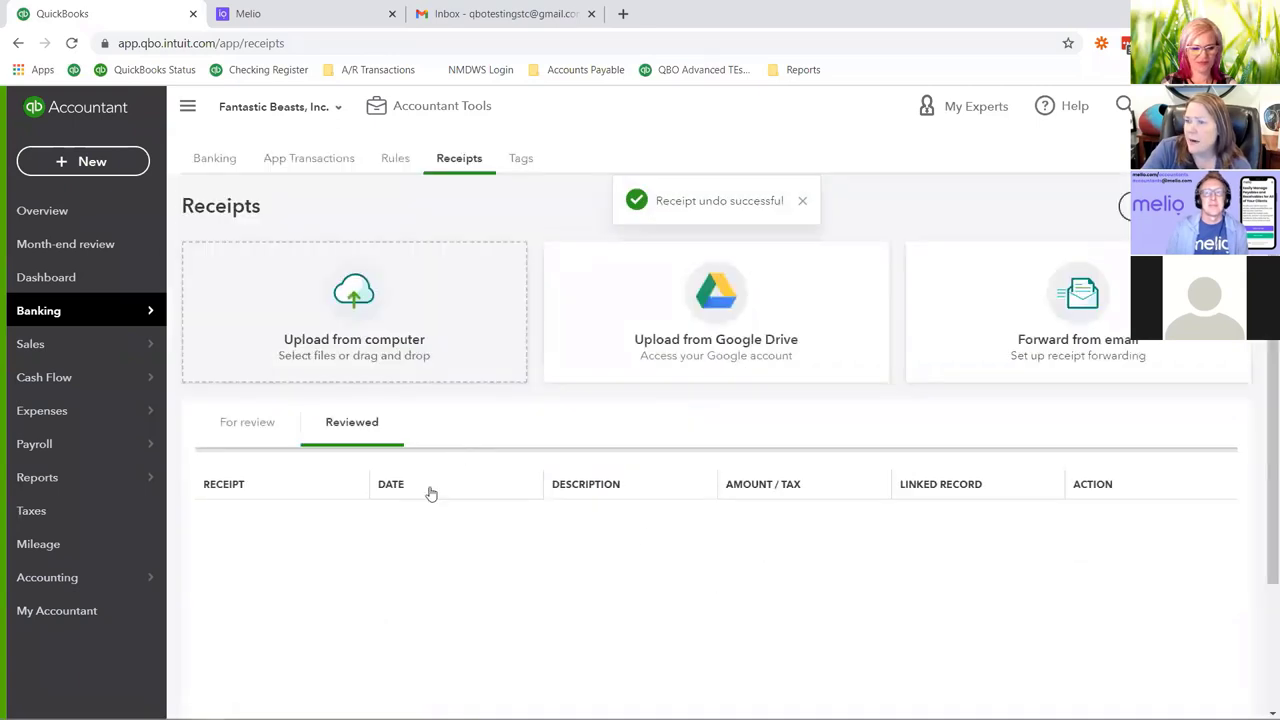
click(268, 424)
scroll(550, 520, down, 3)
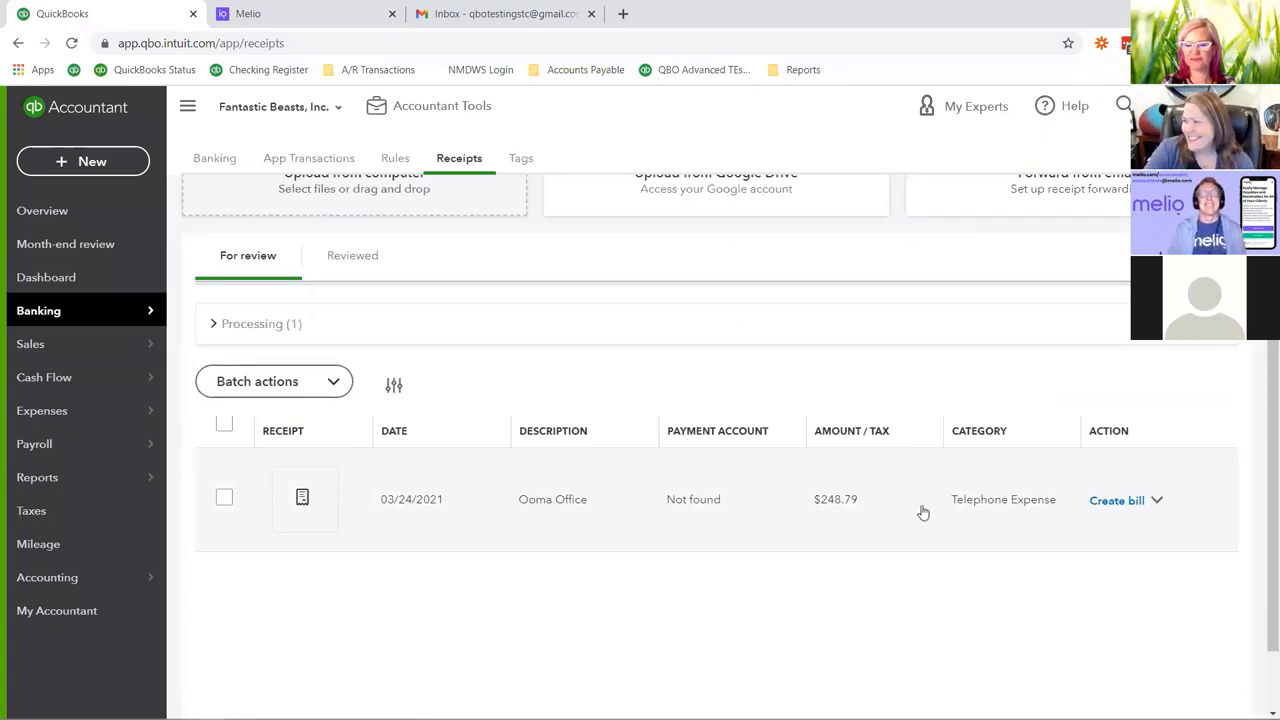
- Open the Ooma Office receipt for review and edit its receipt details
click(1157, 501)
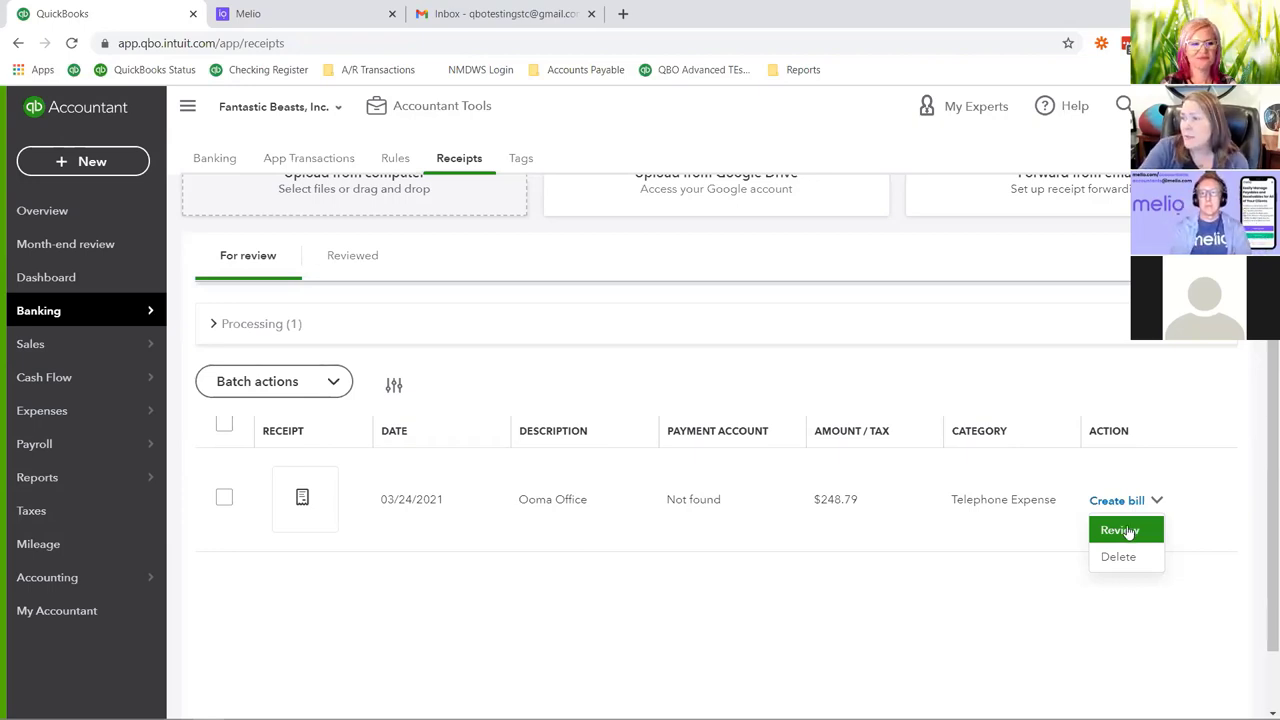
click(1129, 530)
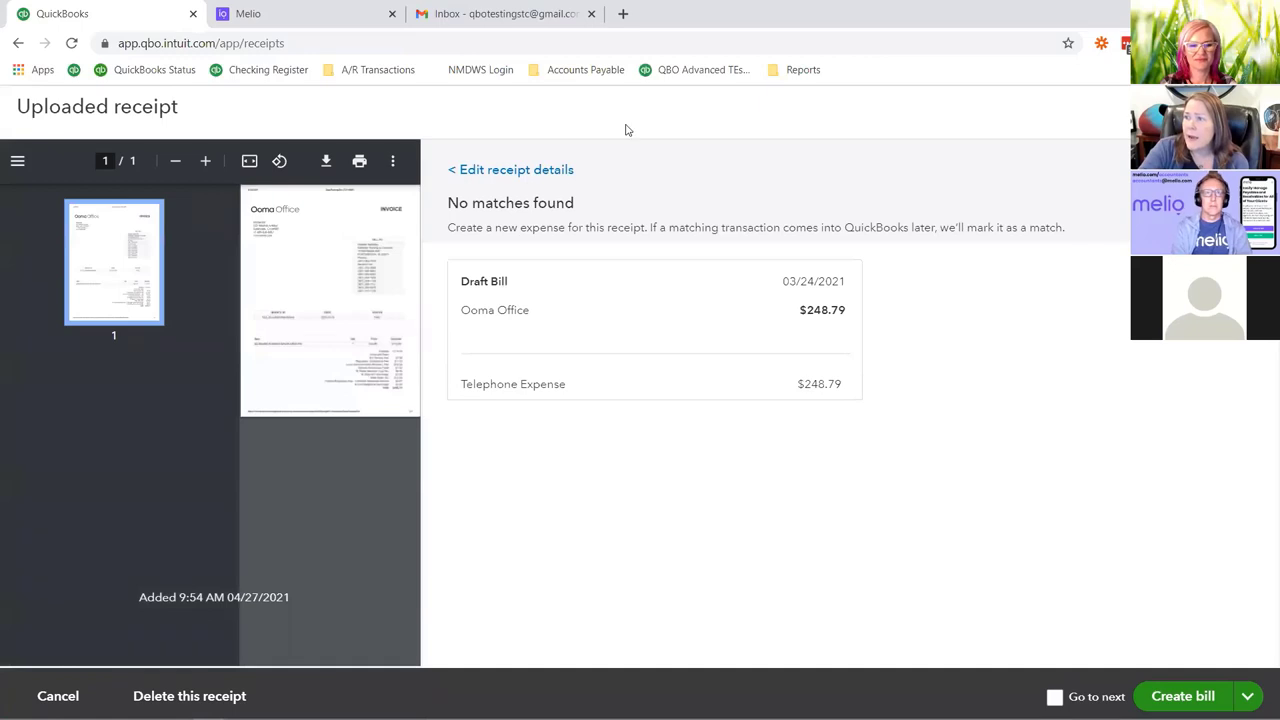
click(551, 171)
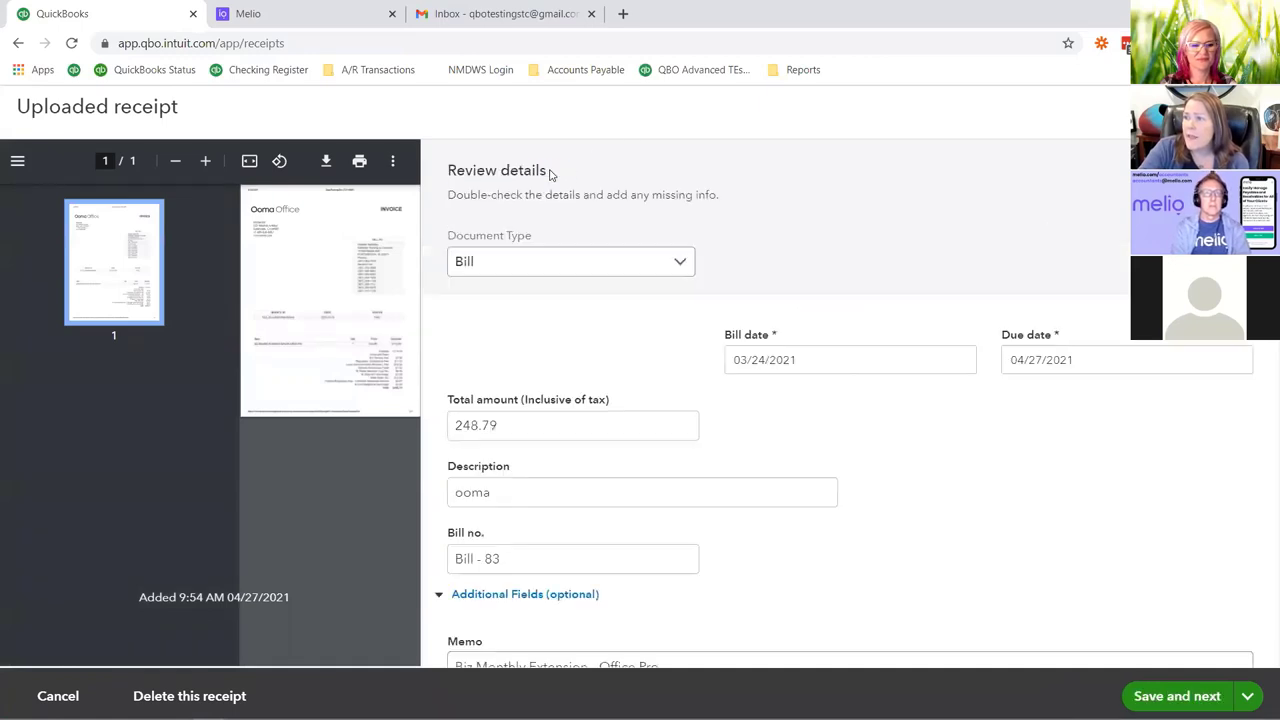
- Check the bill's payee, total amount, bill date, category, description and class against the invoice
scroll(678, 250, down, 1)
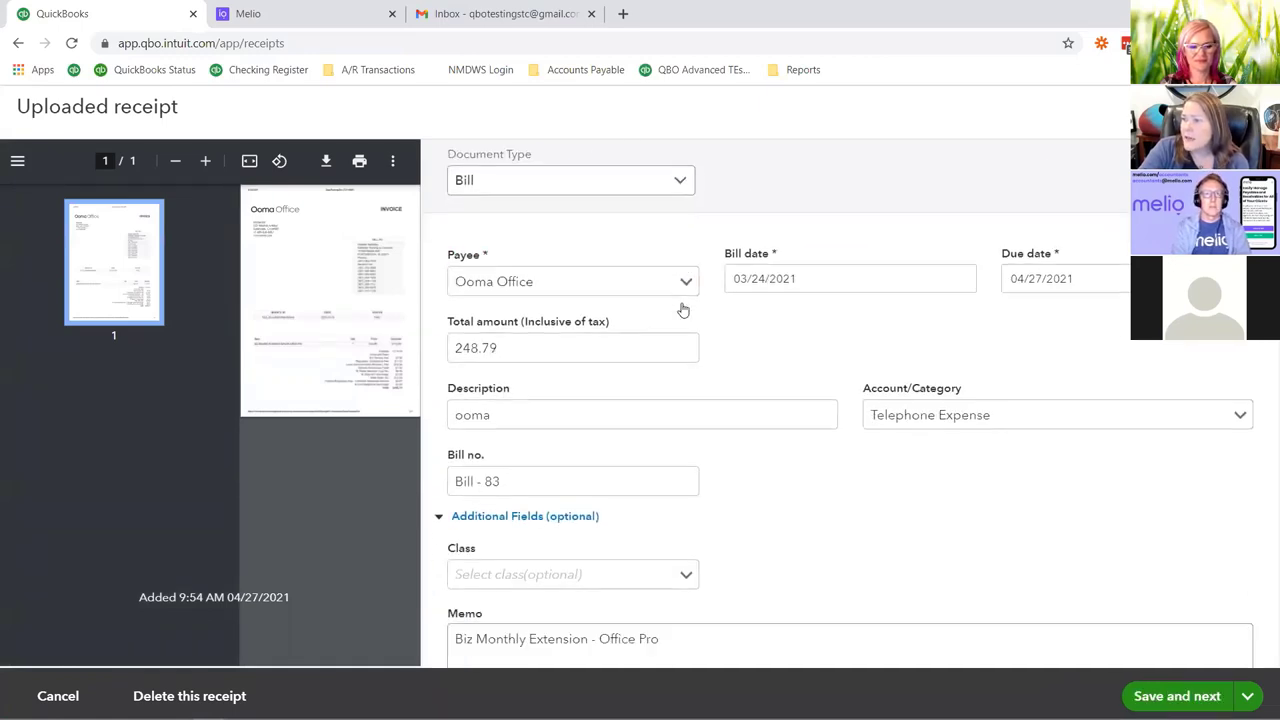
click(537, 280)
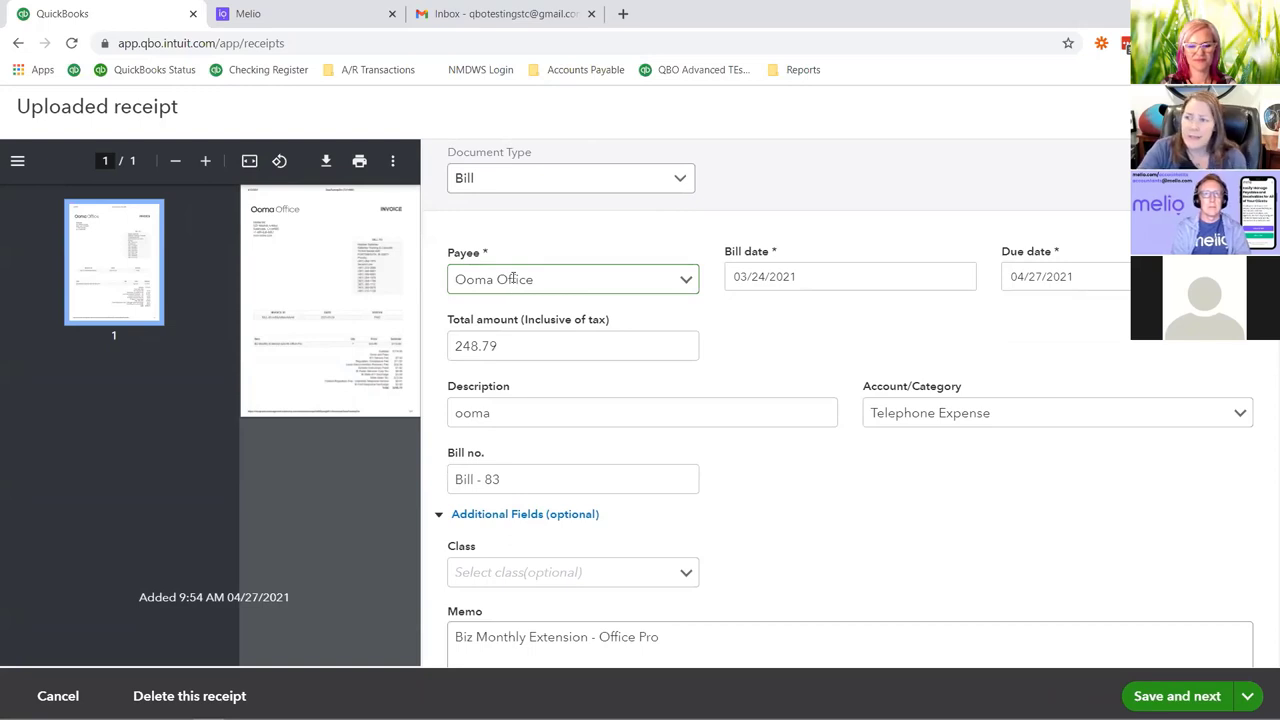
click(517, 349)
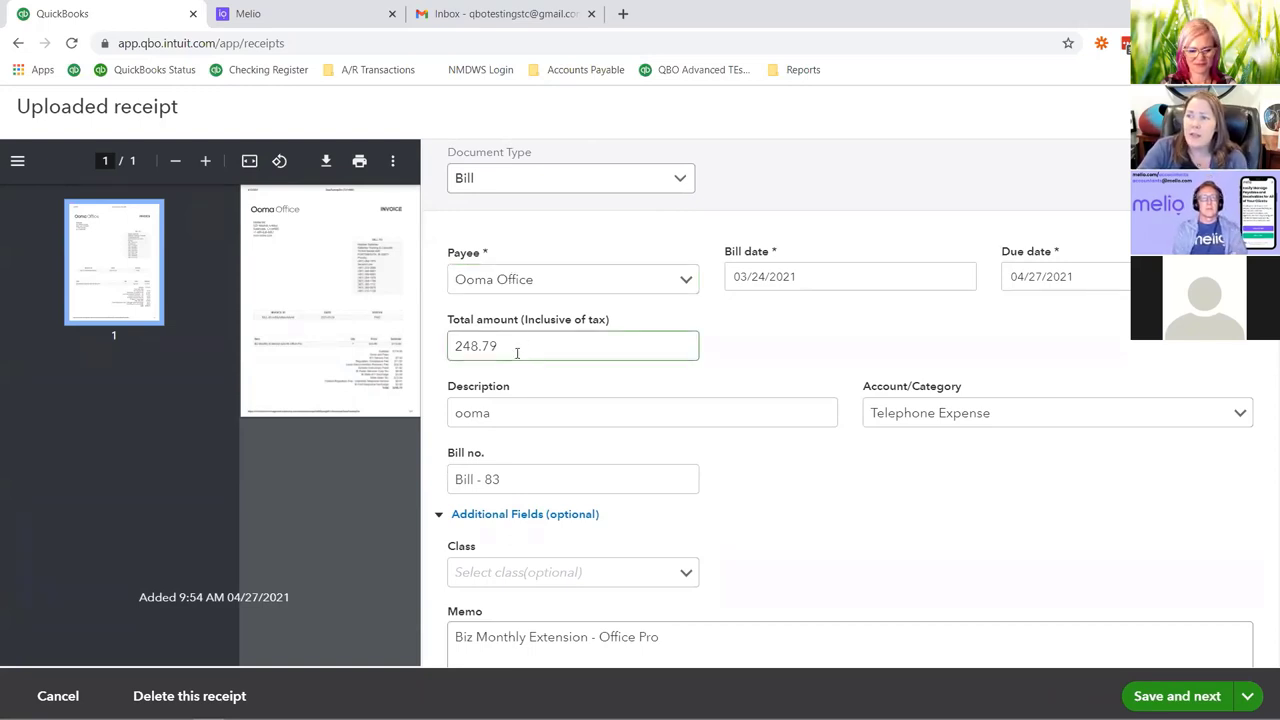
click(396, 352)
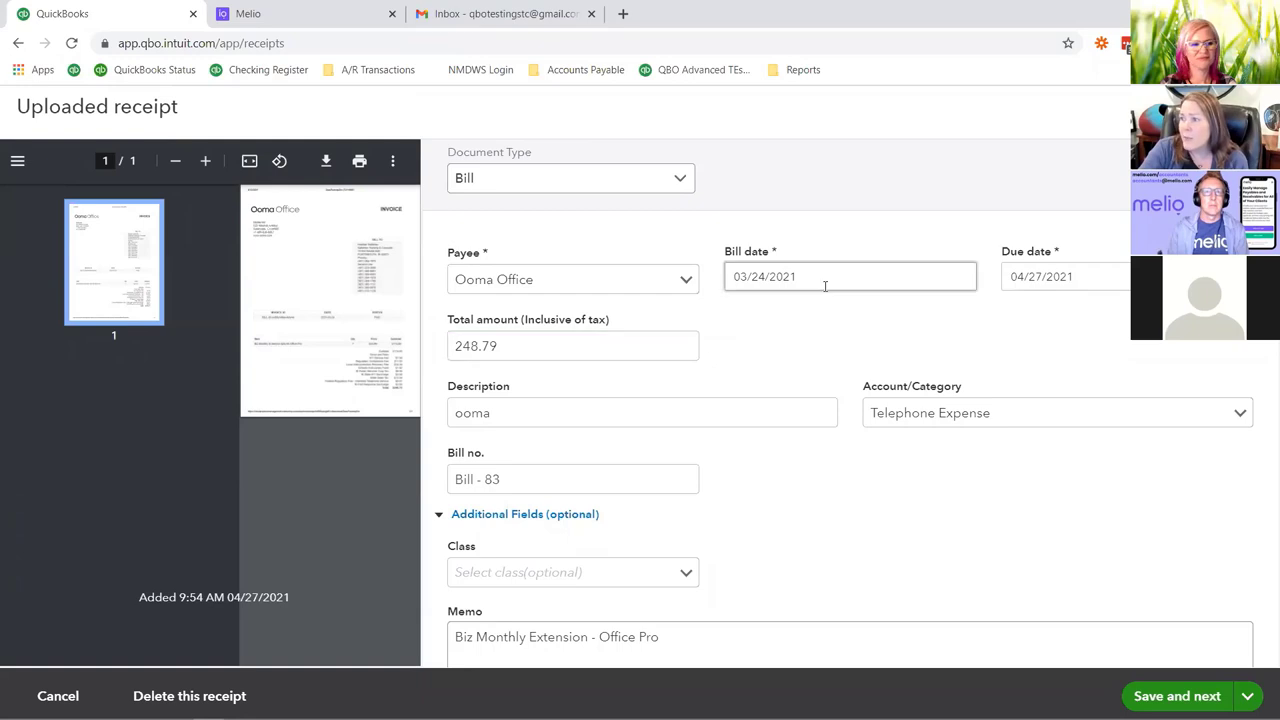
click(990, 413)
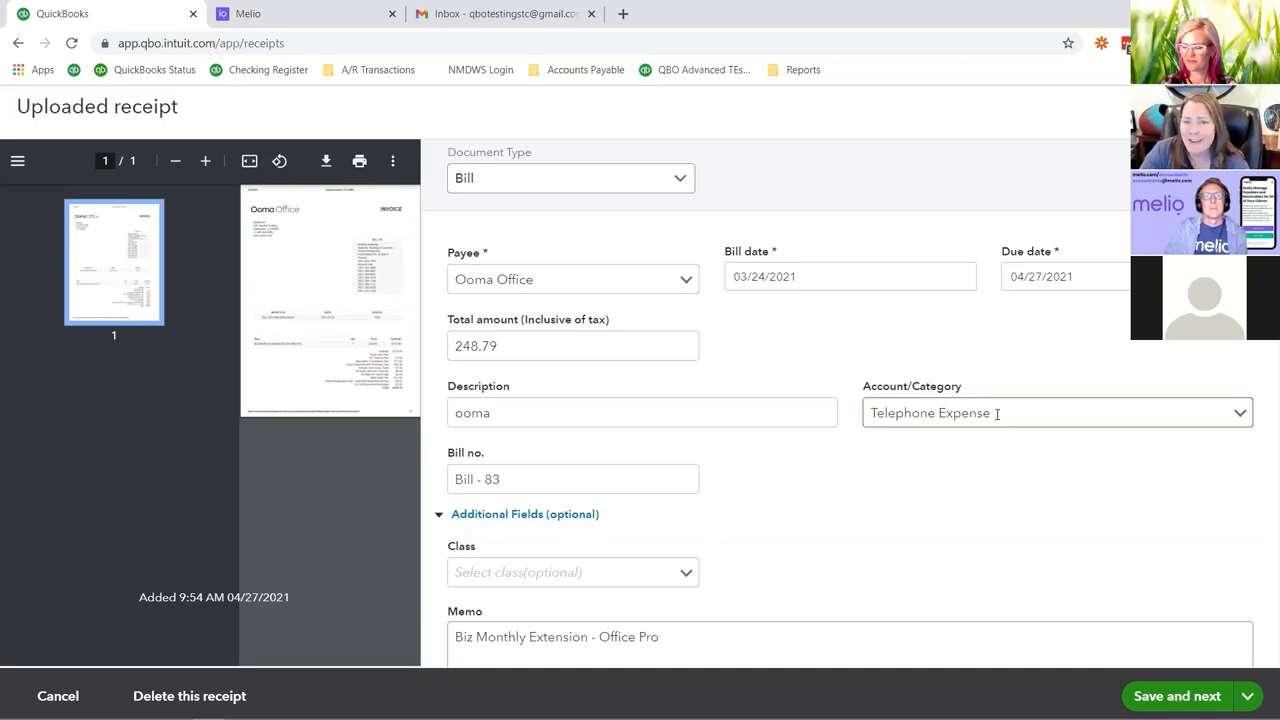
click(783, 410)
scroll(700, 408, down, 1)
click(631, 405)
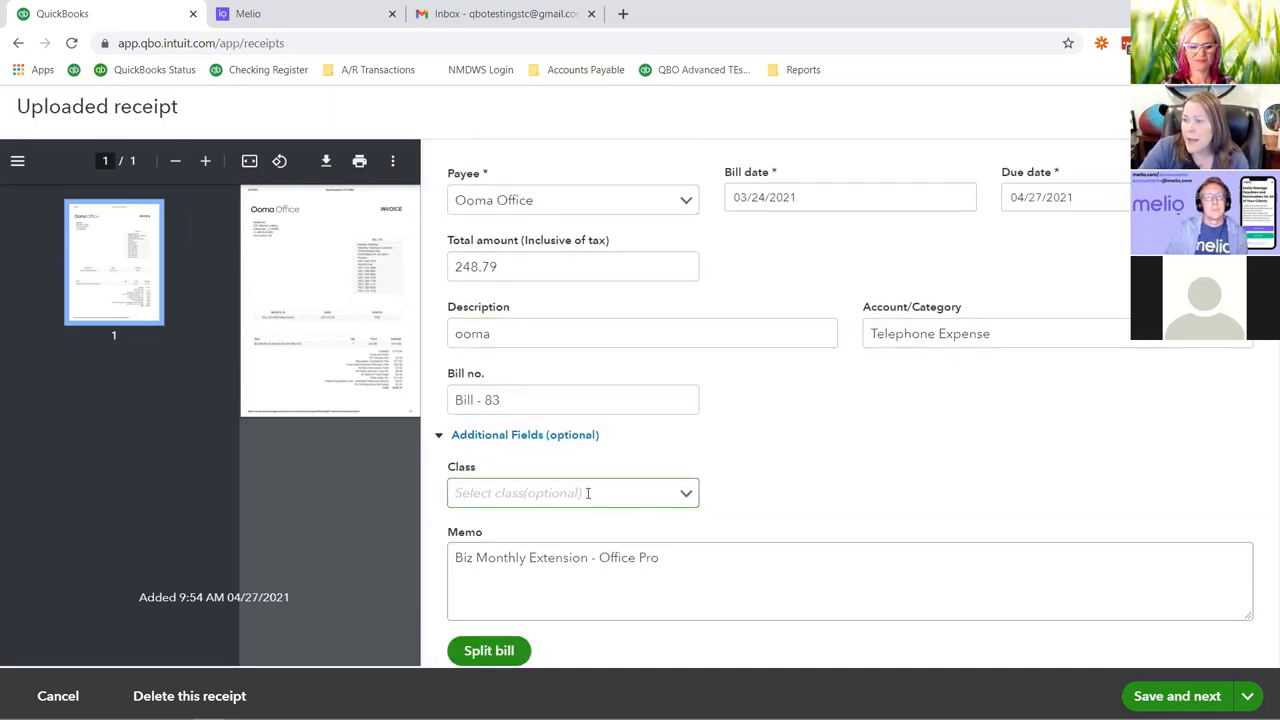
- Try to save the Ooma Office bill as a two-line split and delete its second line
click(489, 651)
scroll(545, 491, down, 3)
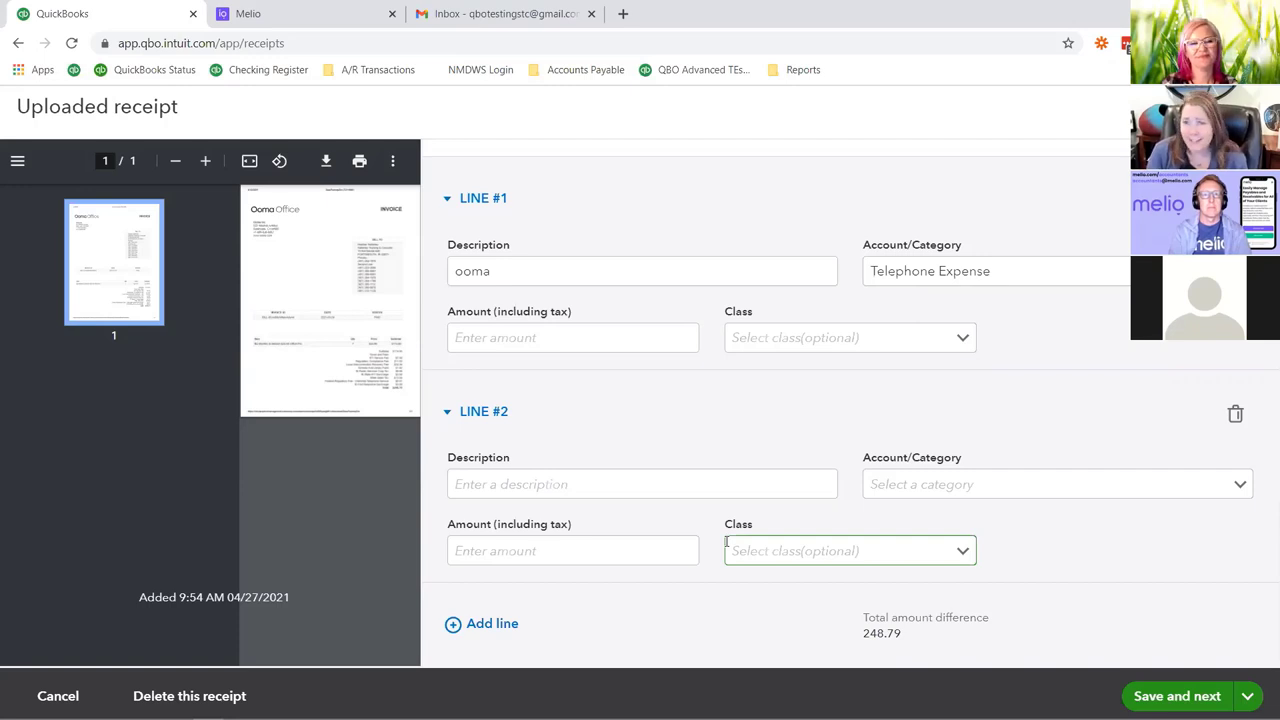
scroll(703, 457, up, 2)
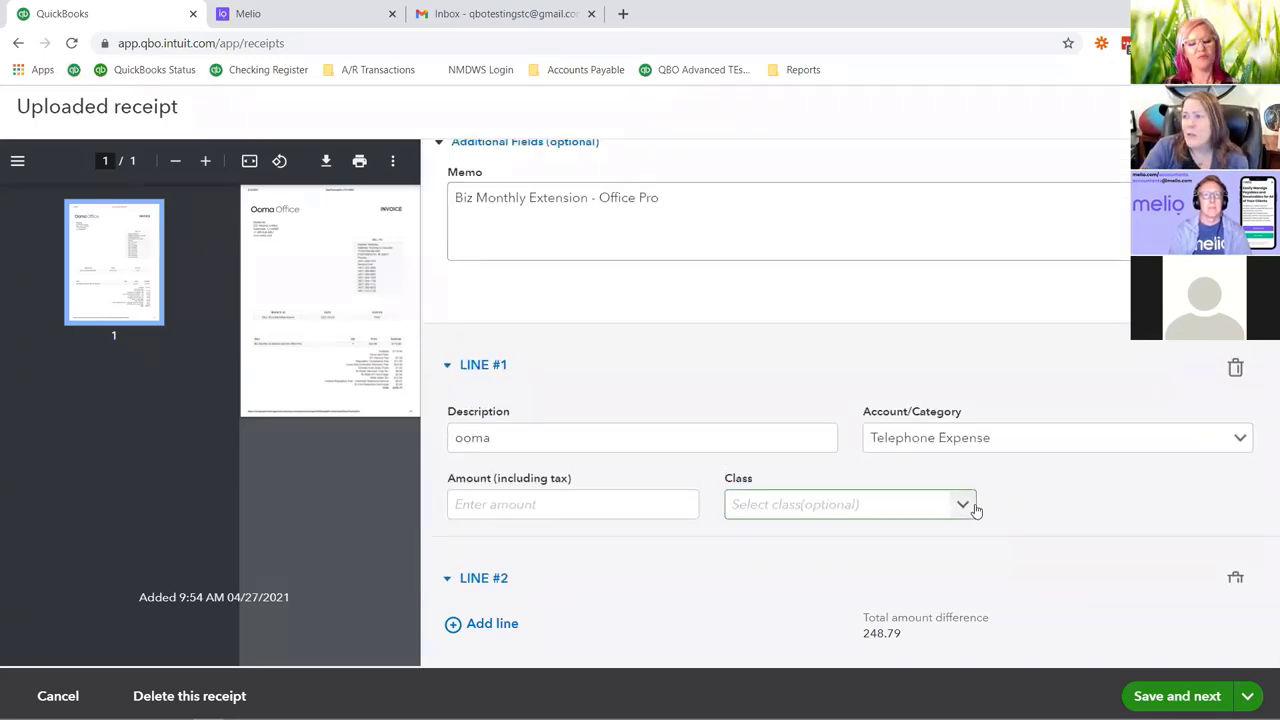
scroll(975, 502, up, 4)
click(653, 262)
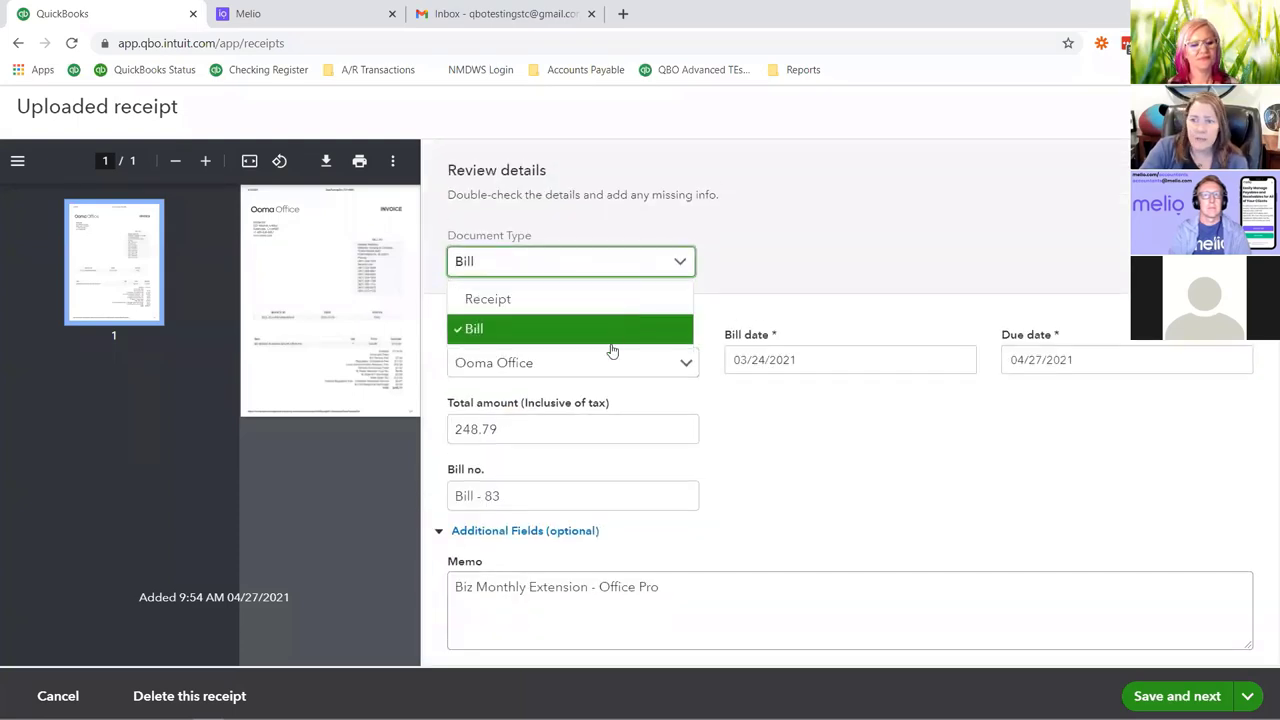
click(816, 258)
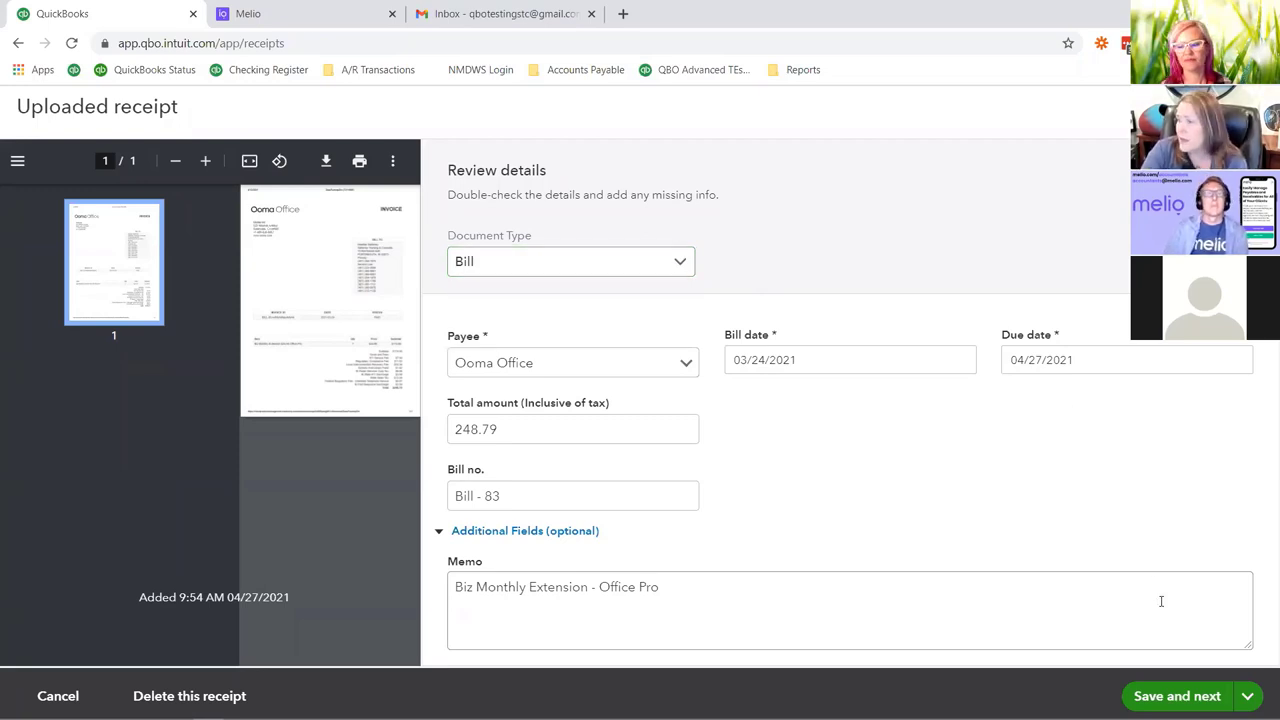
click(1196, 696)
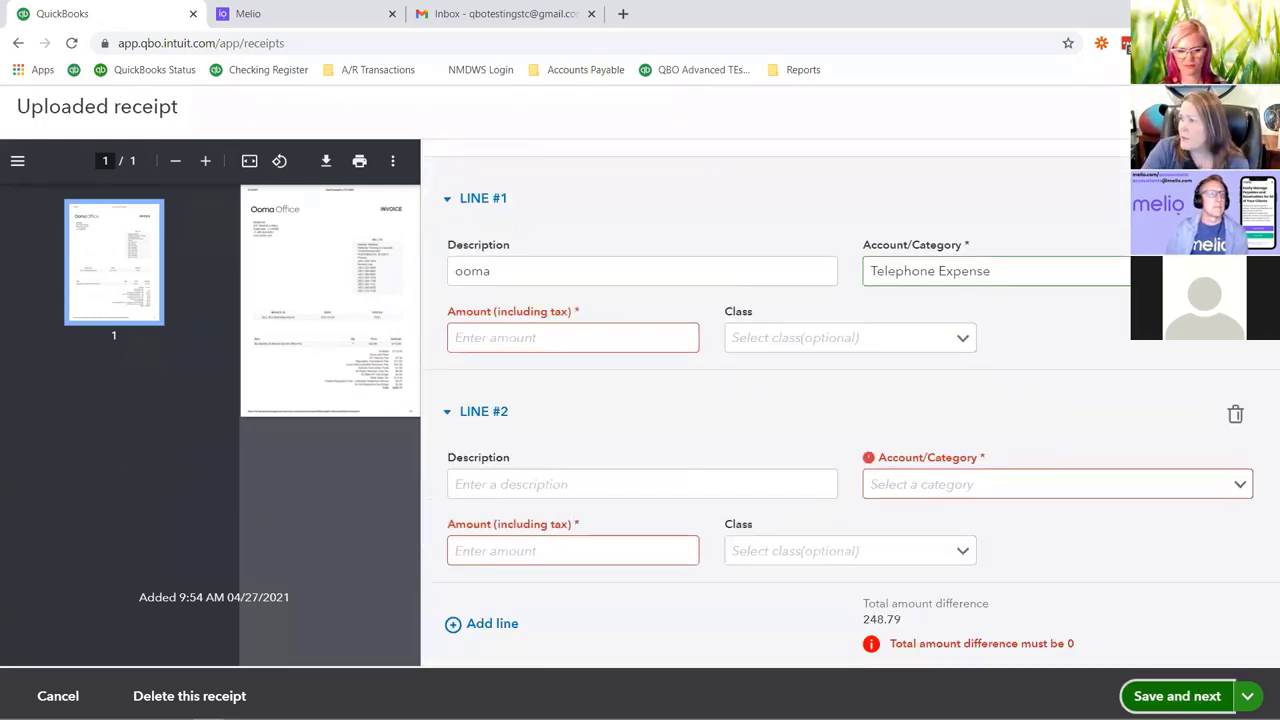
click(1235, 413)
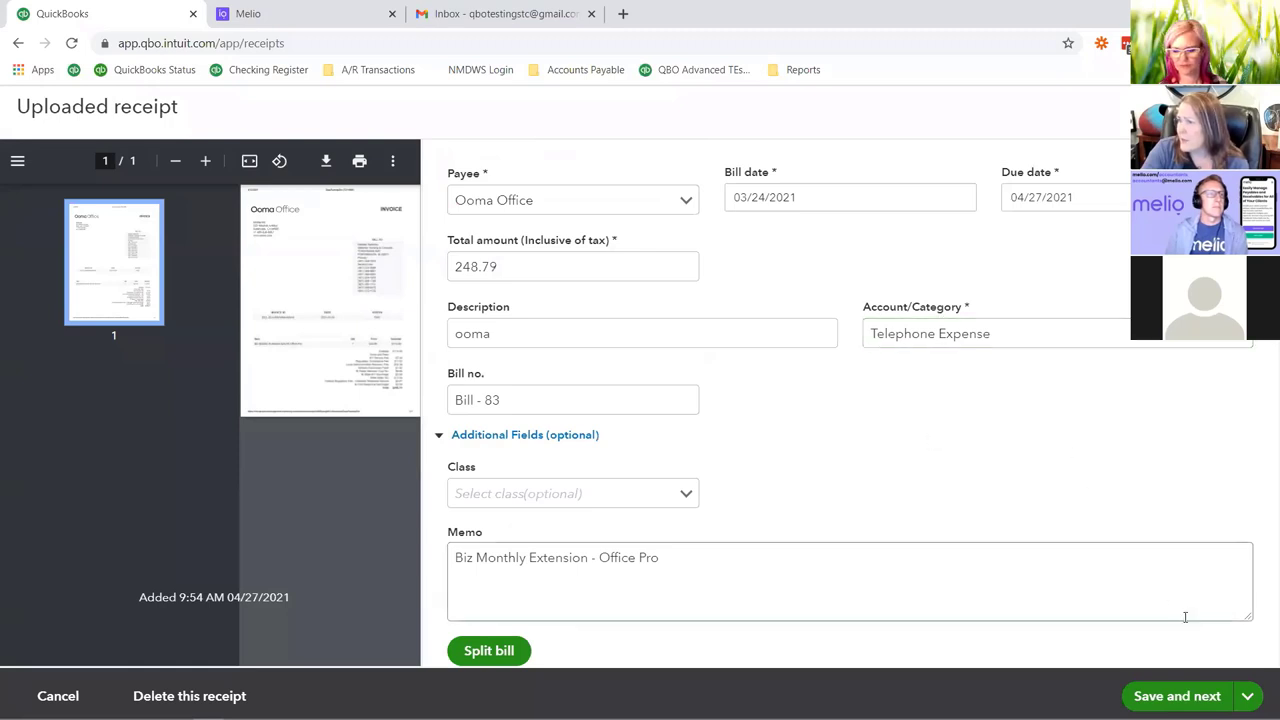
- Save the reviewed Ooma Office receipt details and create the bill from the draft
click(1176, 696)
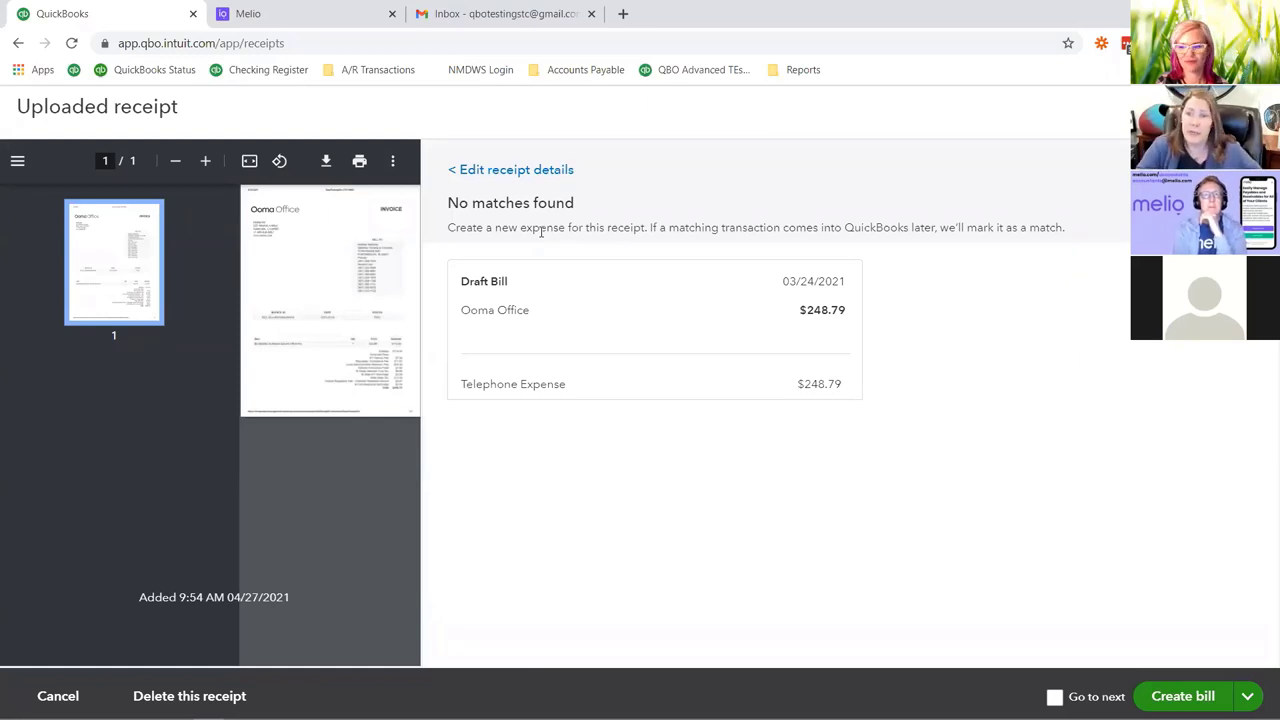
click(1176, 690)
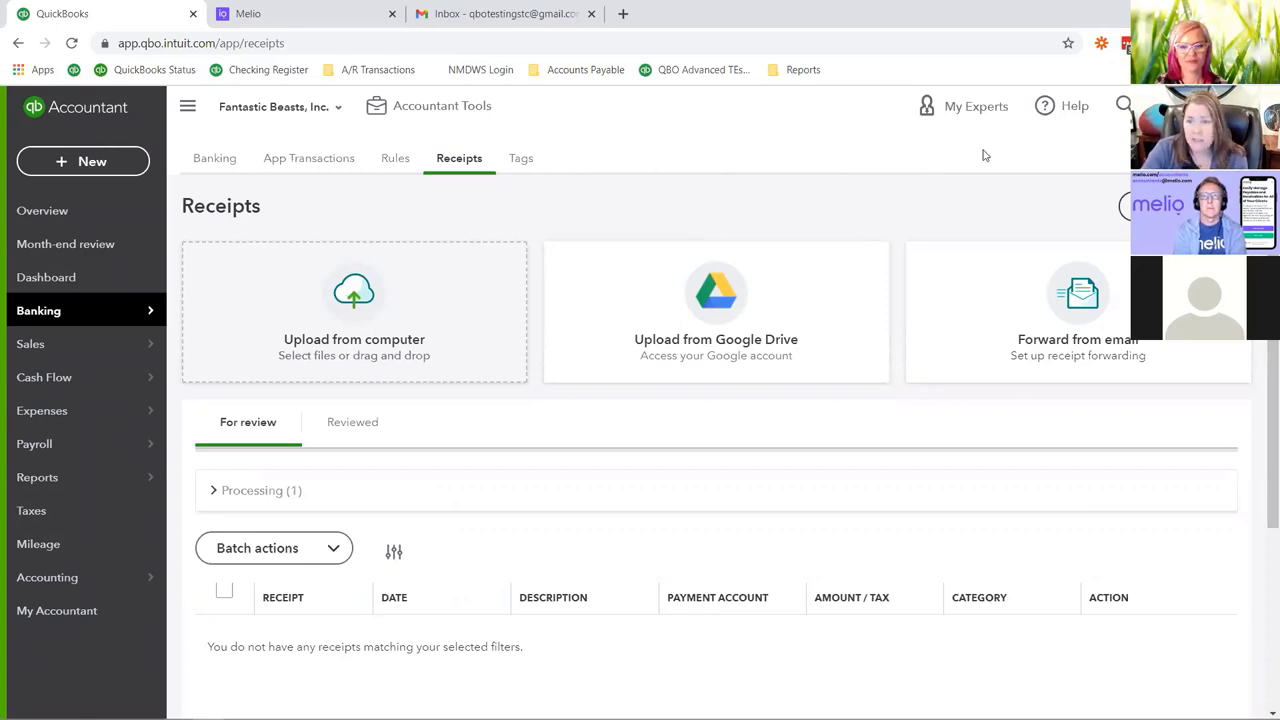
- Find and open the recent Ooma Office bill through search, and check its details and attached PDF
click(1124, 106)
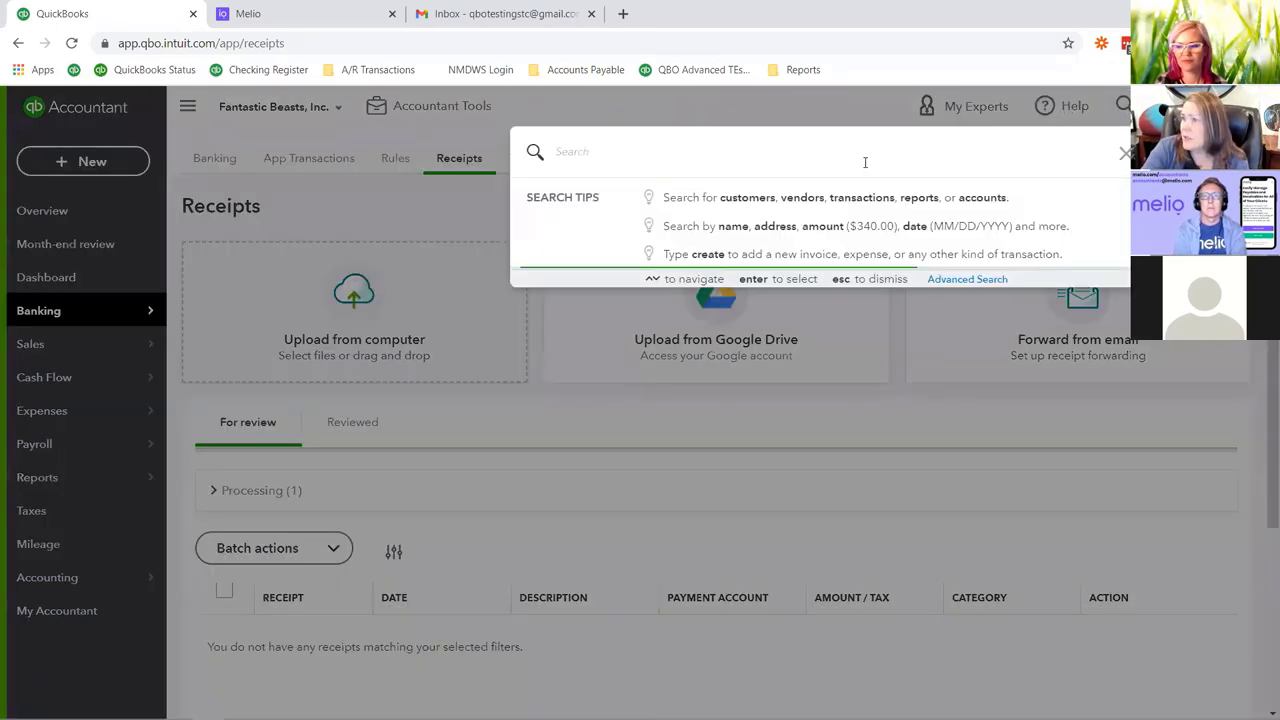
click(749, 306)
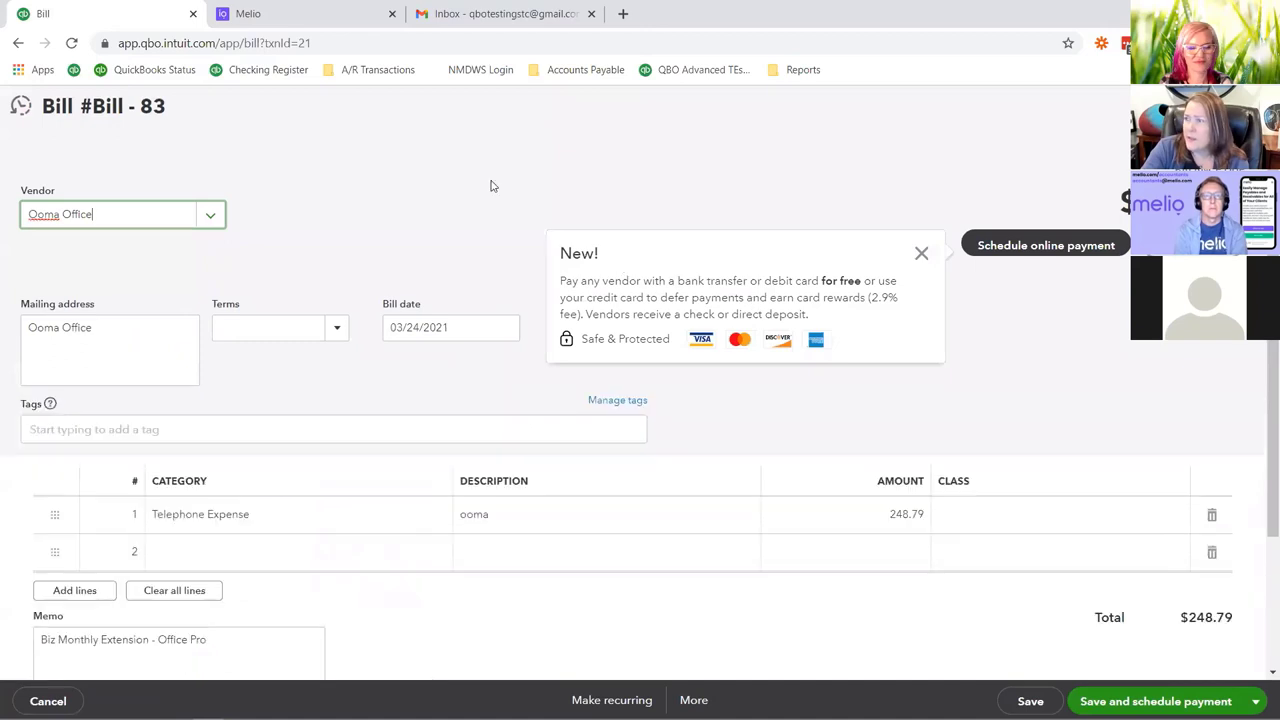
scroll(499, 193, down, 1)
scroll(499, 193, down, 1)
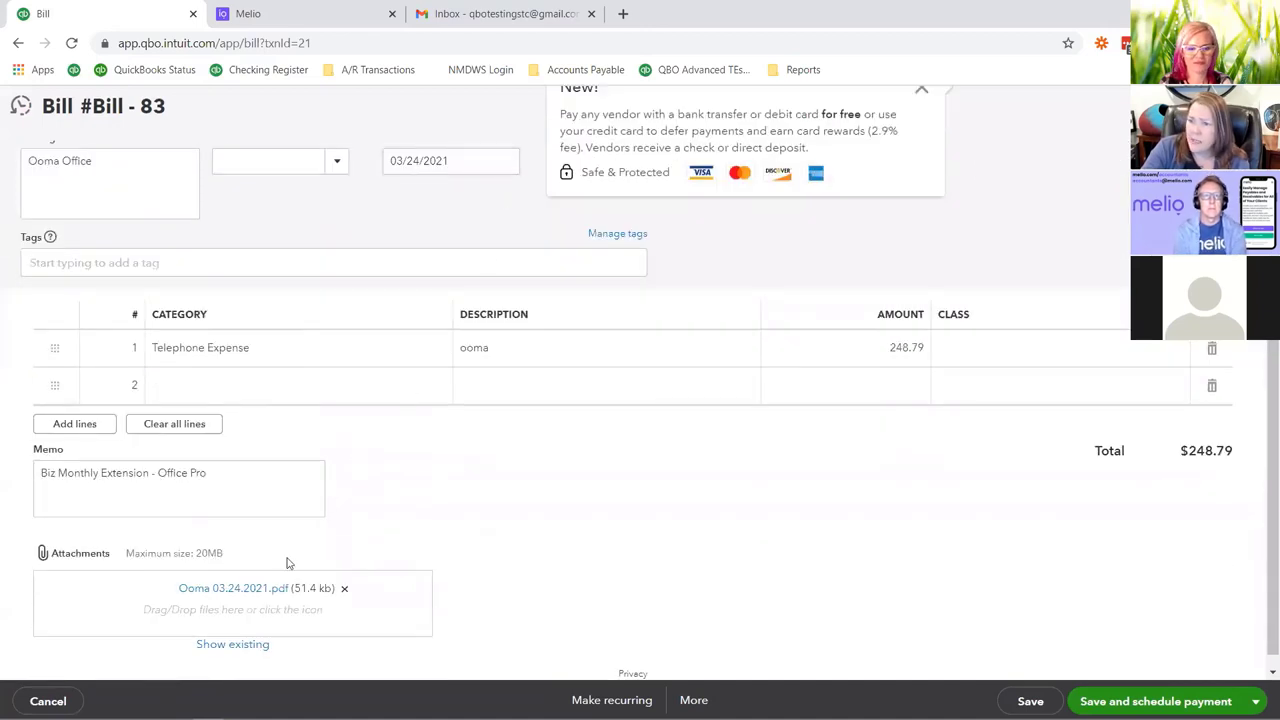
scroll(535, 545, up, 2)
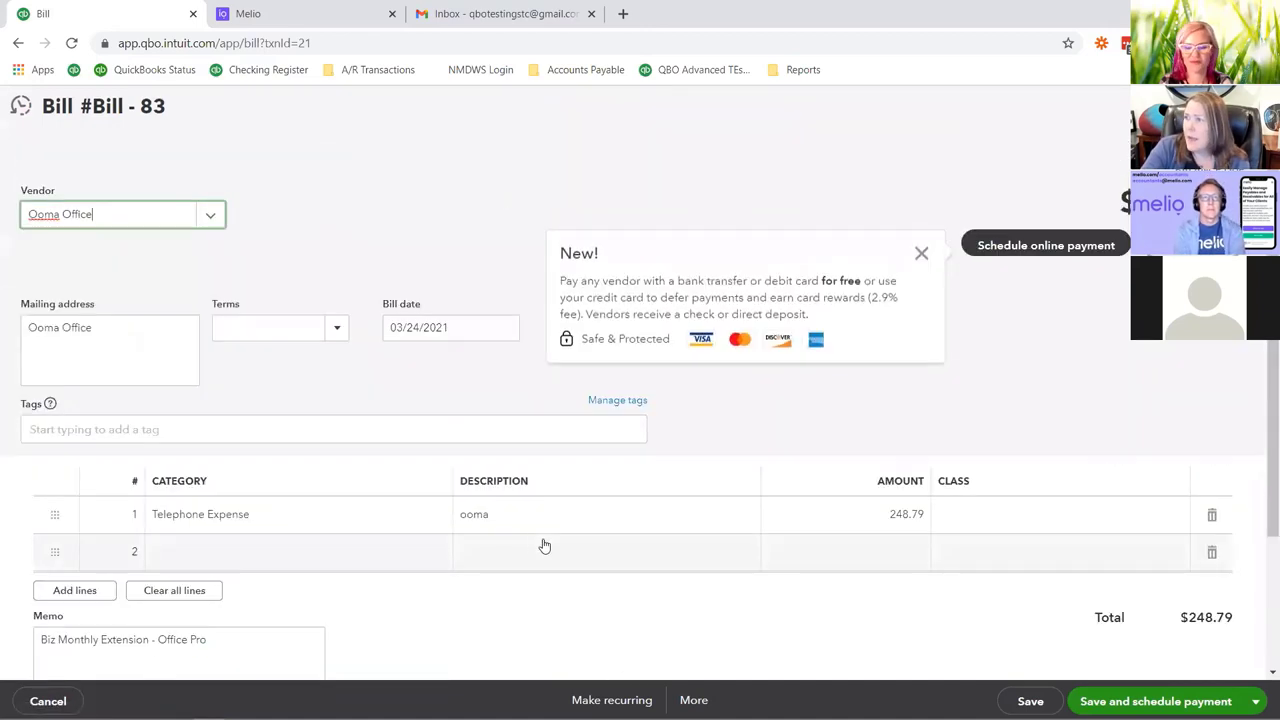
- Start scheduling an online payment for the Ooma Office bill, paid from the Bank of America Business Adv Fundamentals account
click(1033, 251)
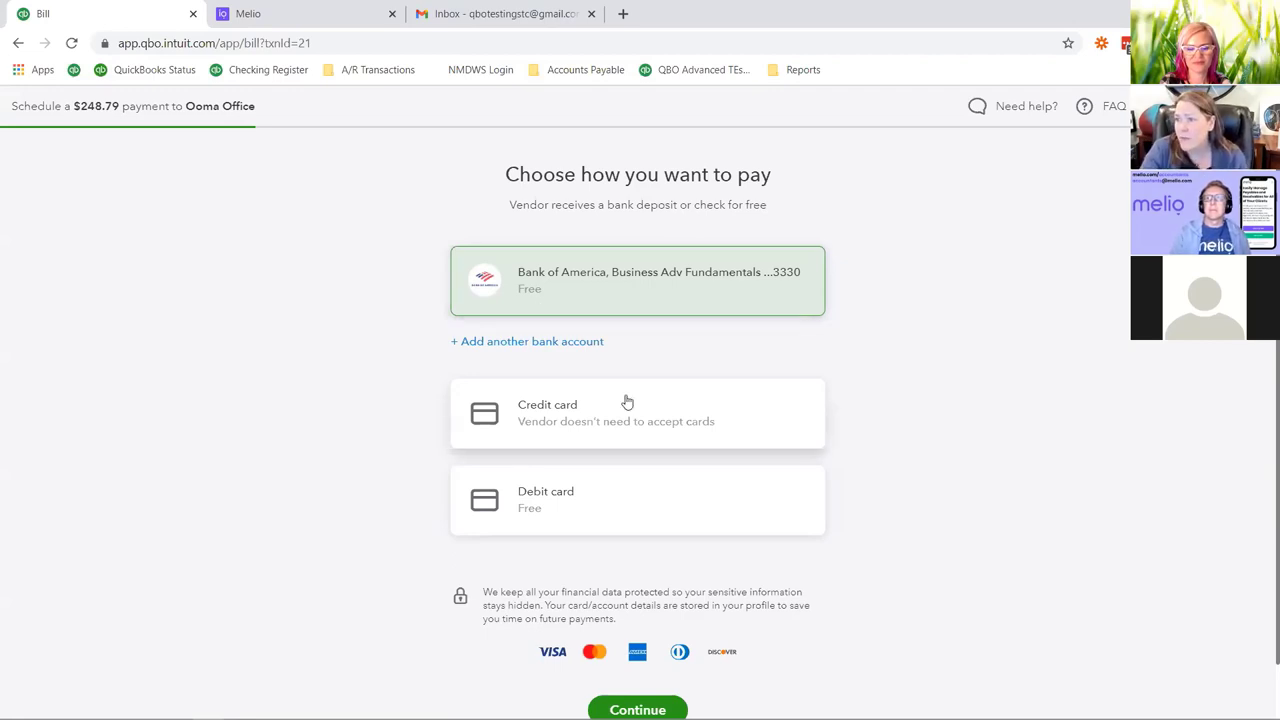
scroll(651, 400, down, 1)
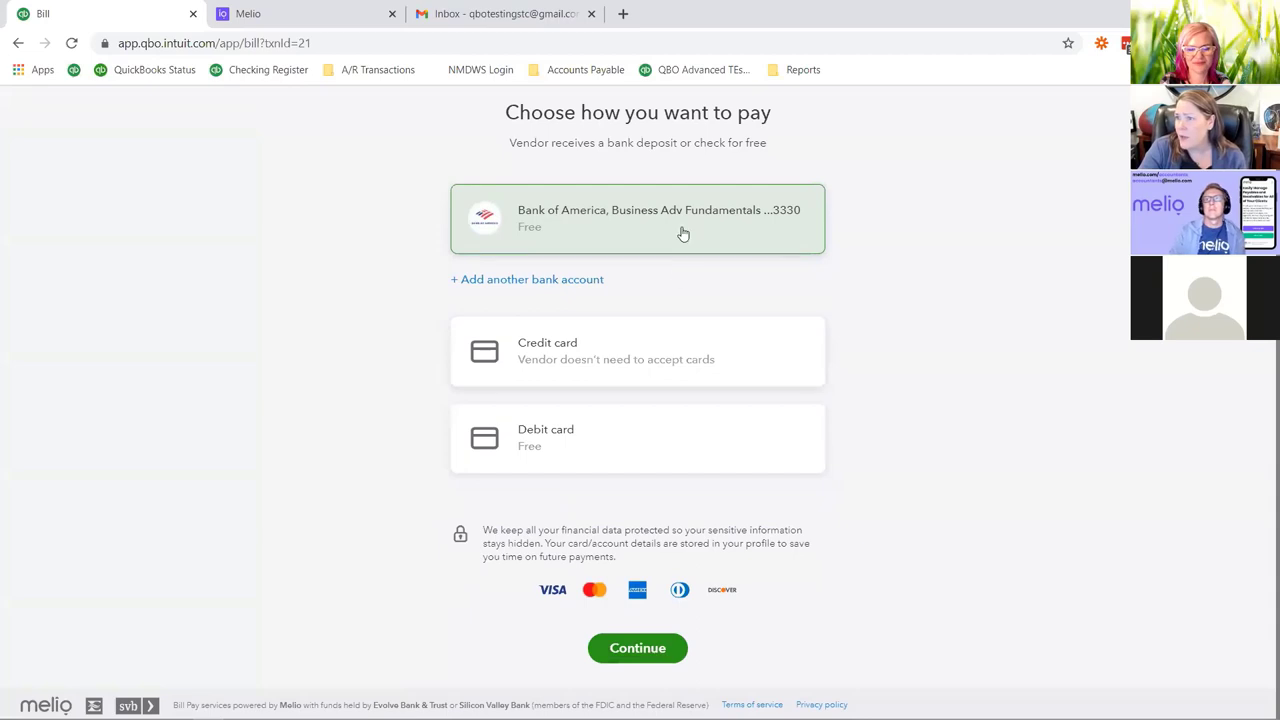
click(621, 655)
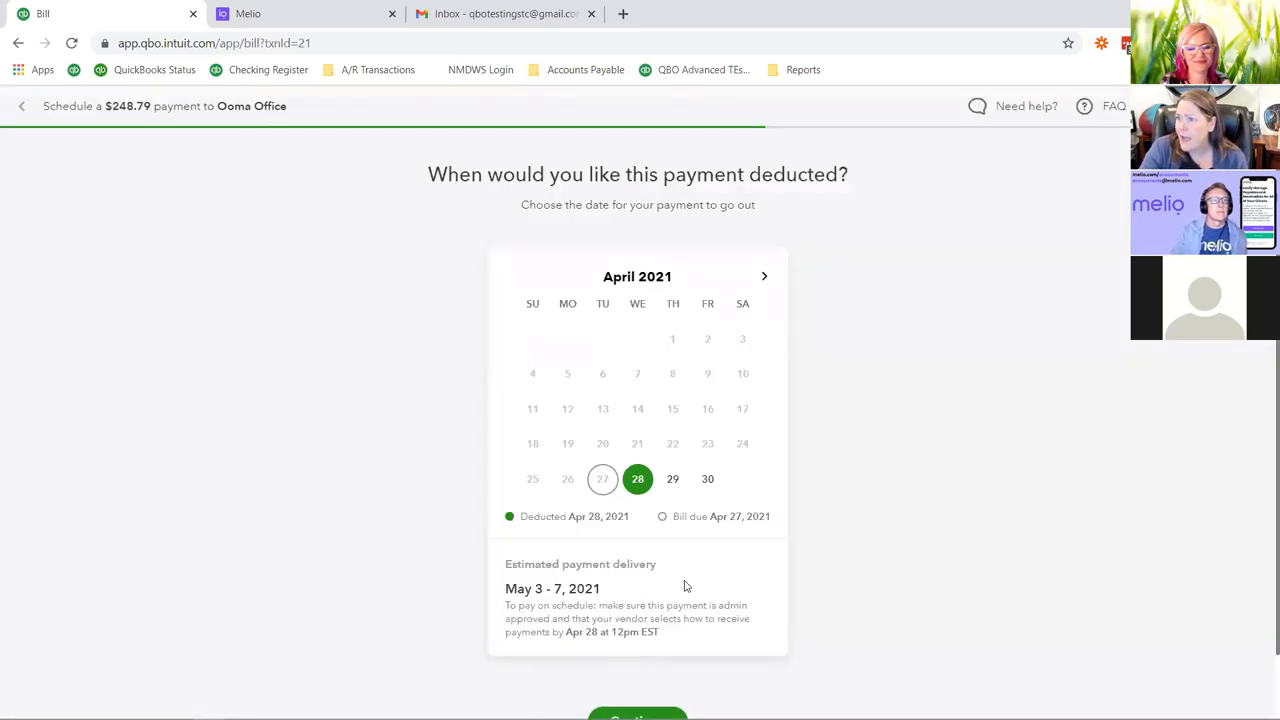
- Set the payment's deduction date to April 30, 2021
scroll(679, 456, down, 1)
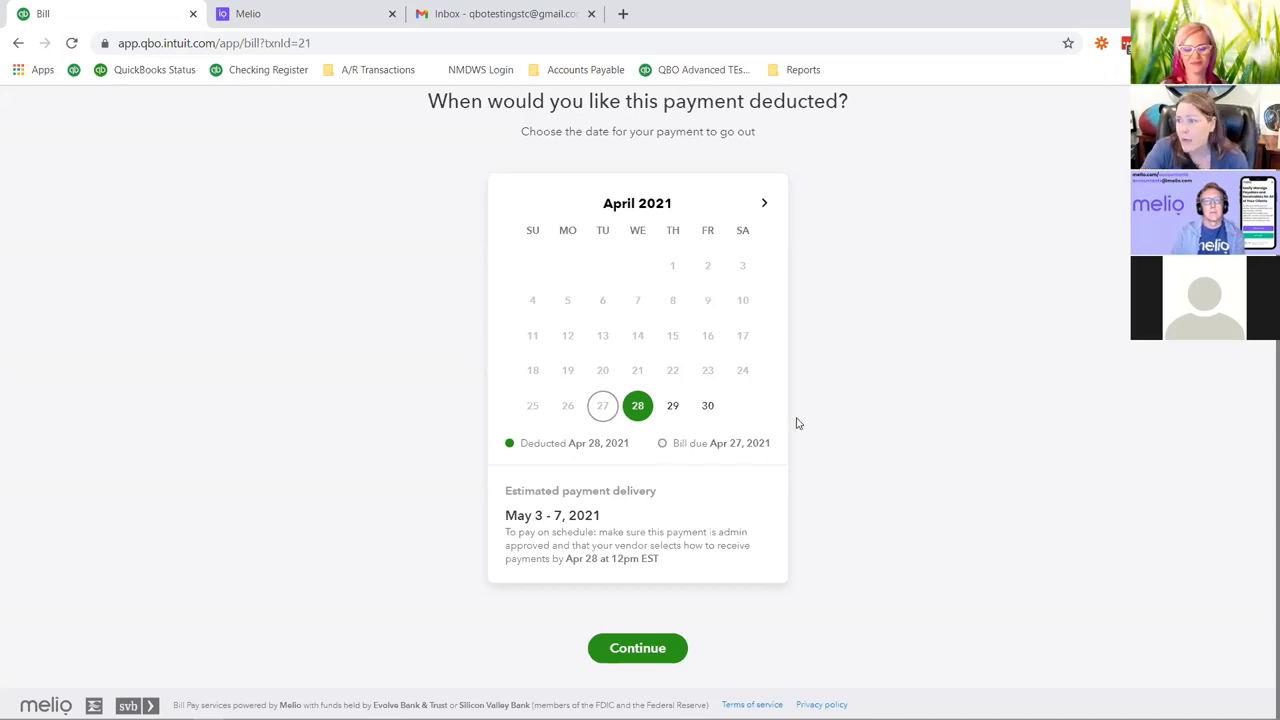
click(707, 406)
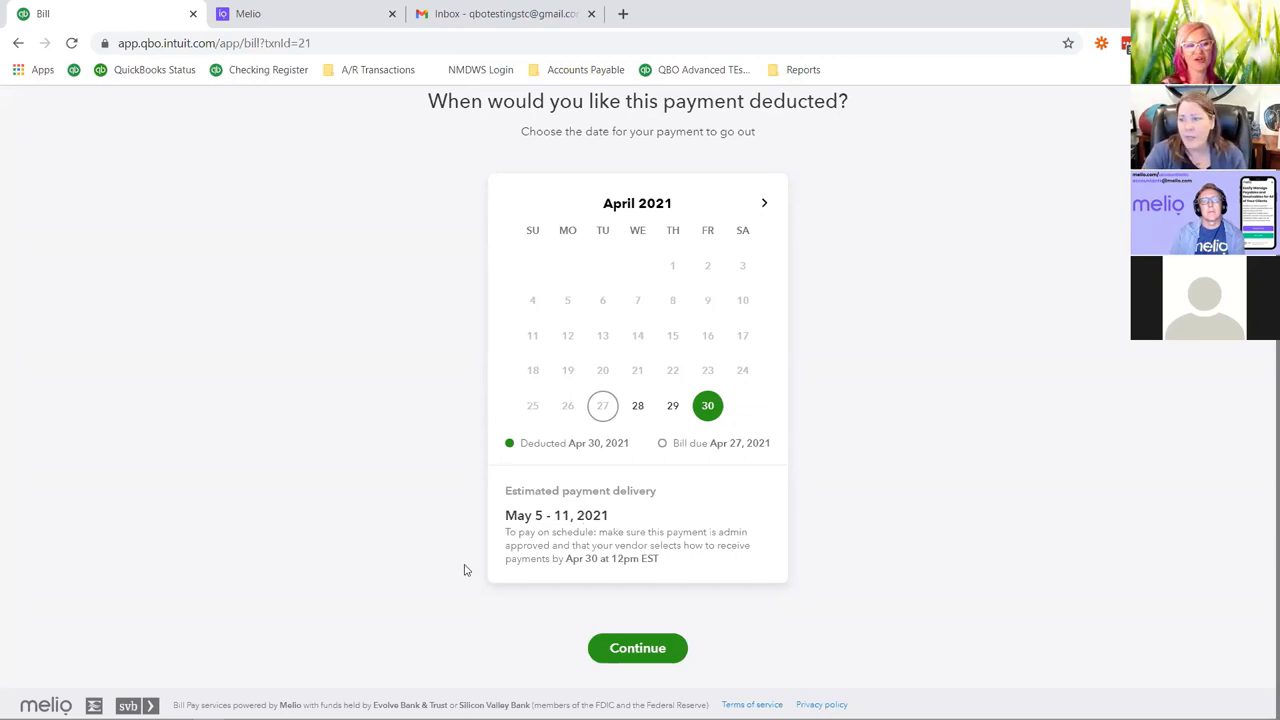
click(640, 658)
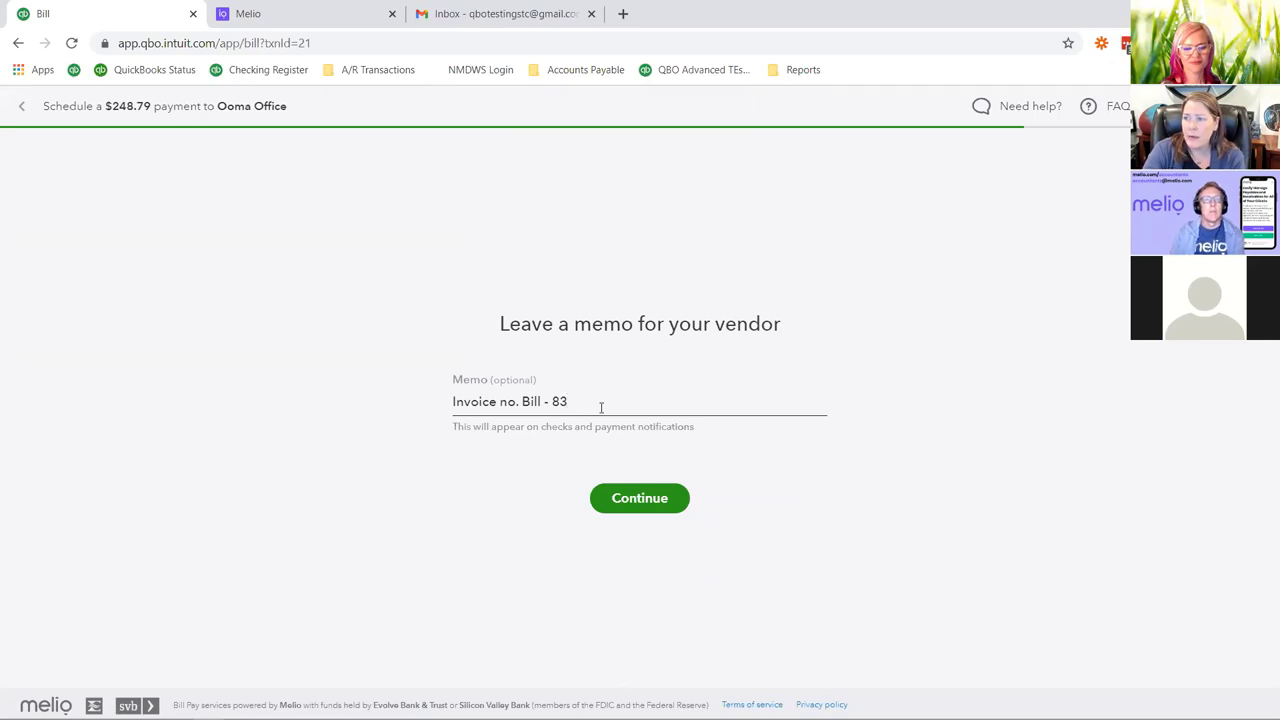
- Accept the vendor memo "Invoice no. Bill - 83", review the payment summary and confirm the scheduled payment
click(622, 499)
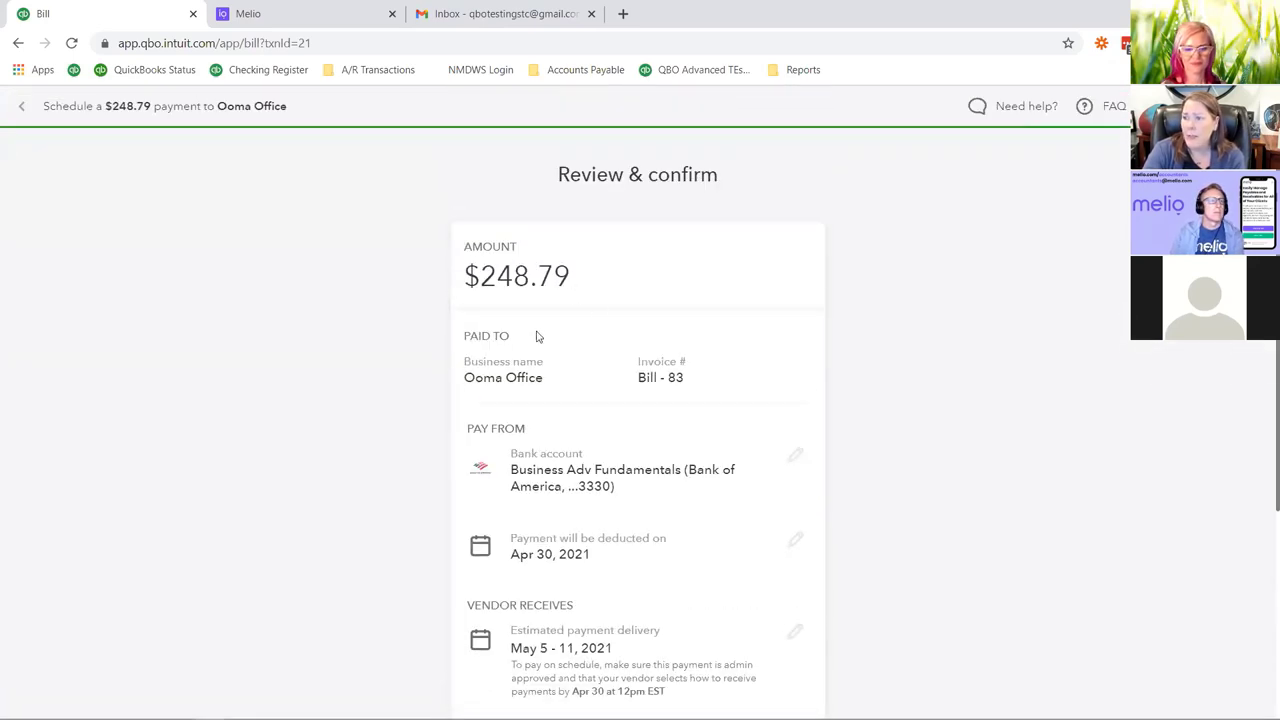
scroll(580, 410, down, 1)
scroll(588, 423, down, 2)
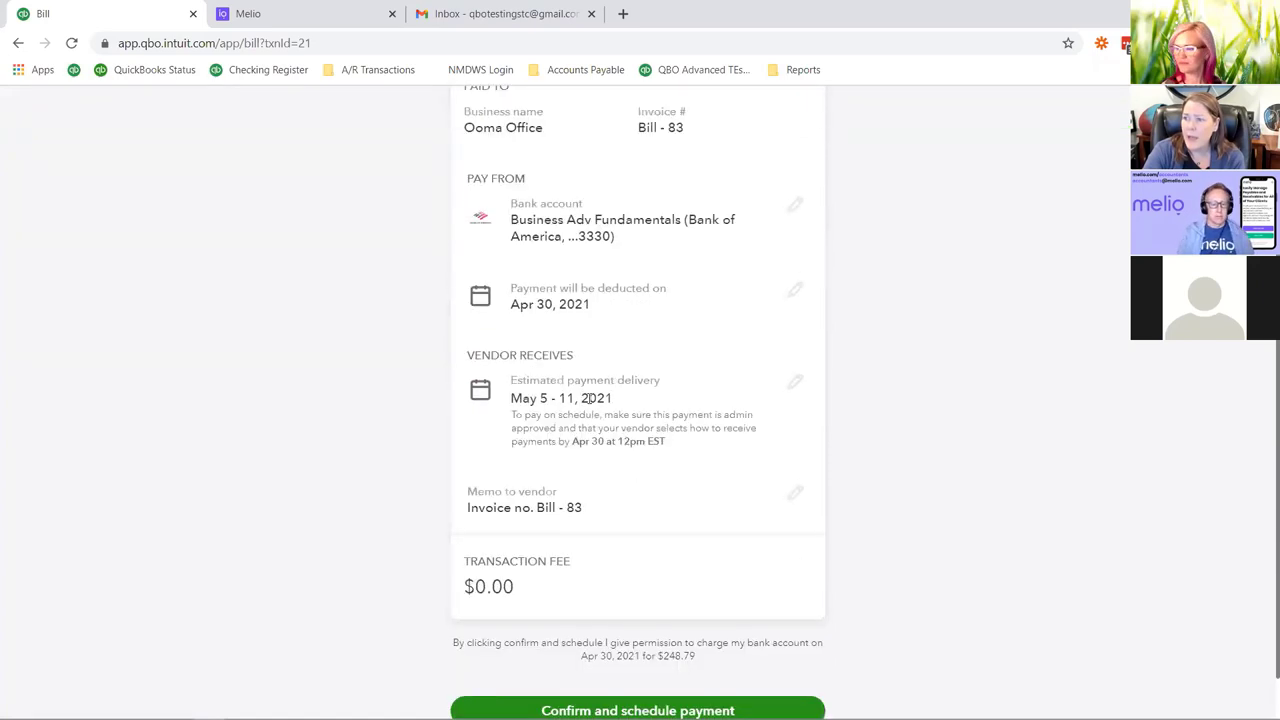
scroll(594, 437, down, 1)
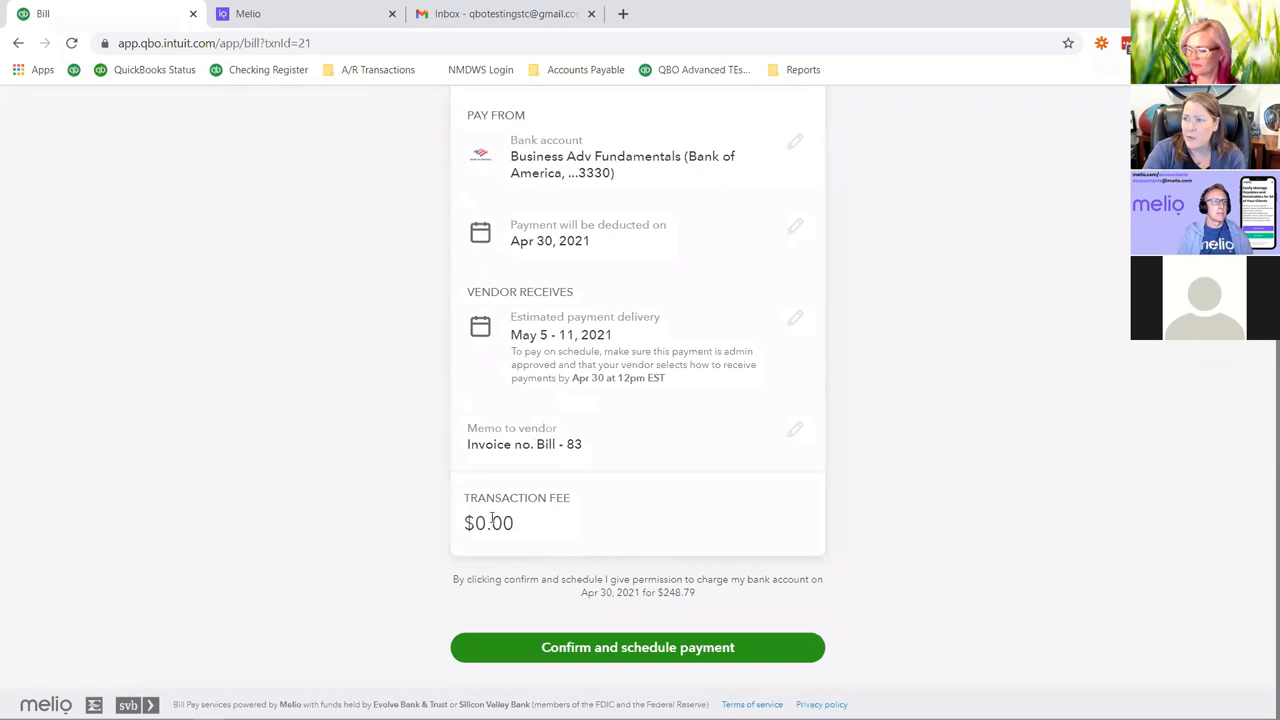
click(601, 662)
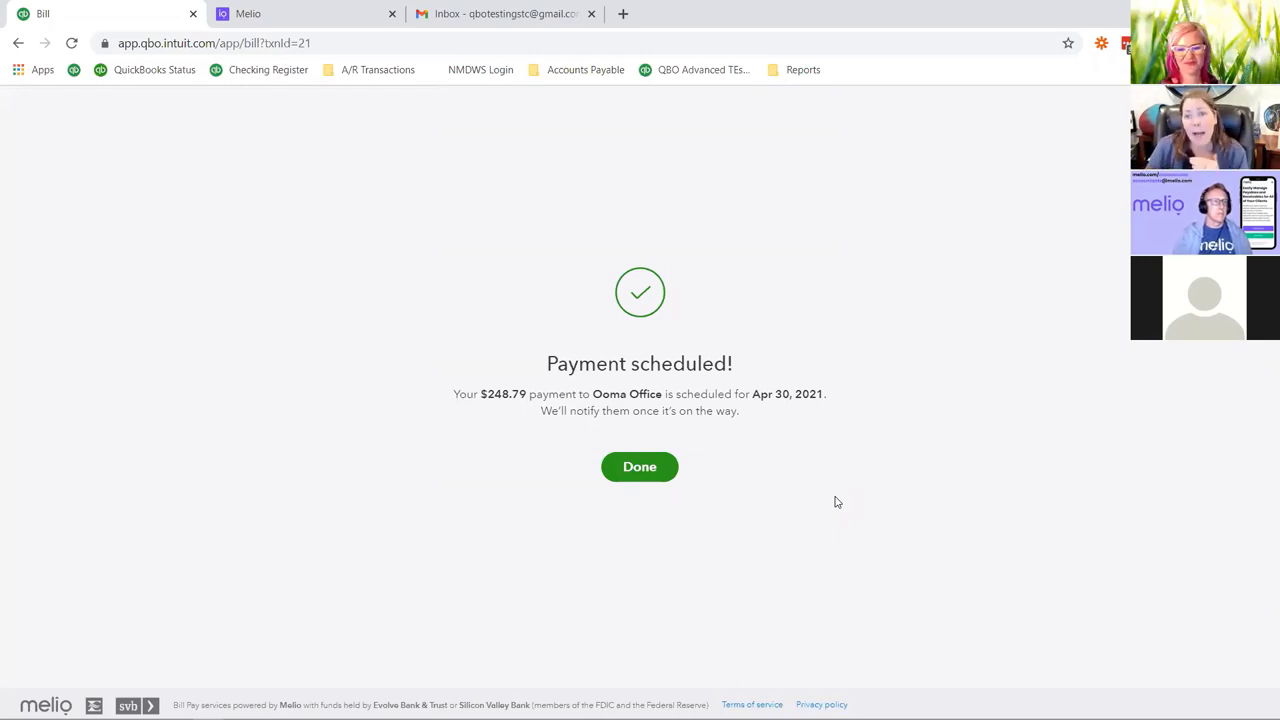
- Switch to Gmail and read the email asking the vendor to accept the Fantastic Beasts, Inc. payment
click(525, 12)
click(511, 245)
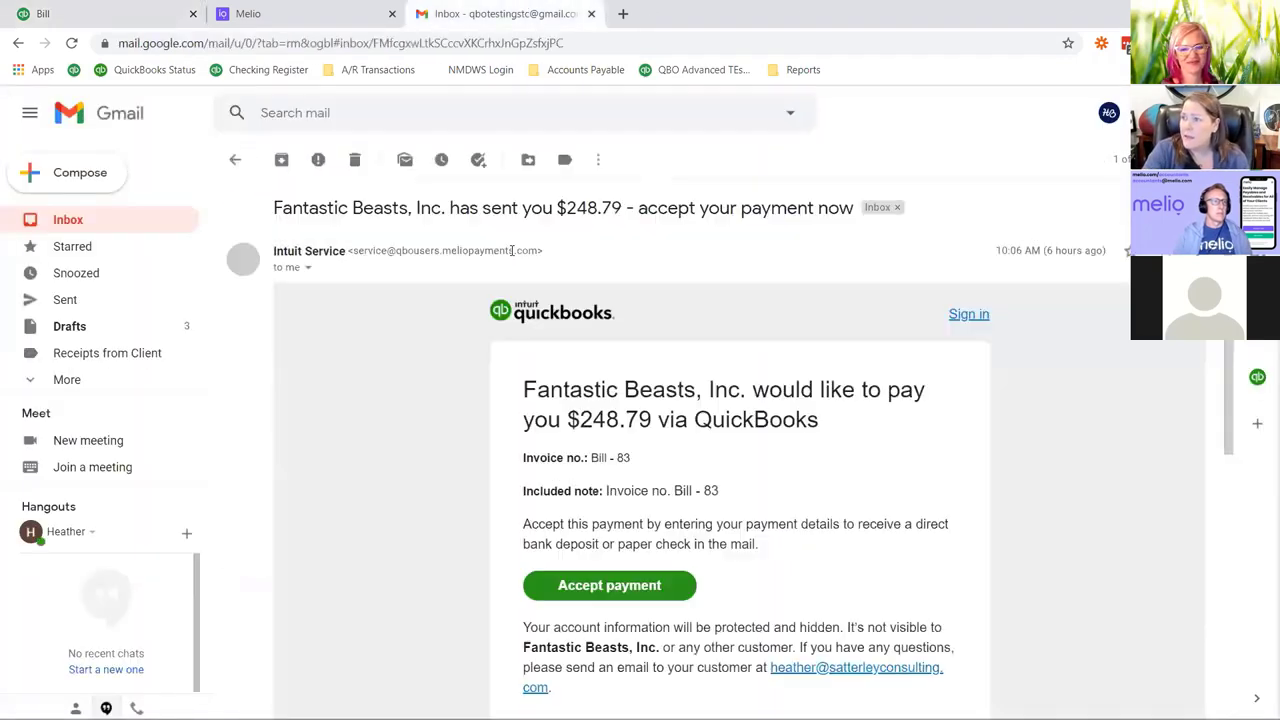
scroll(660, 418, down, 1)
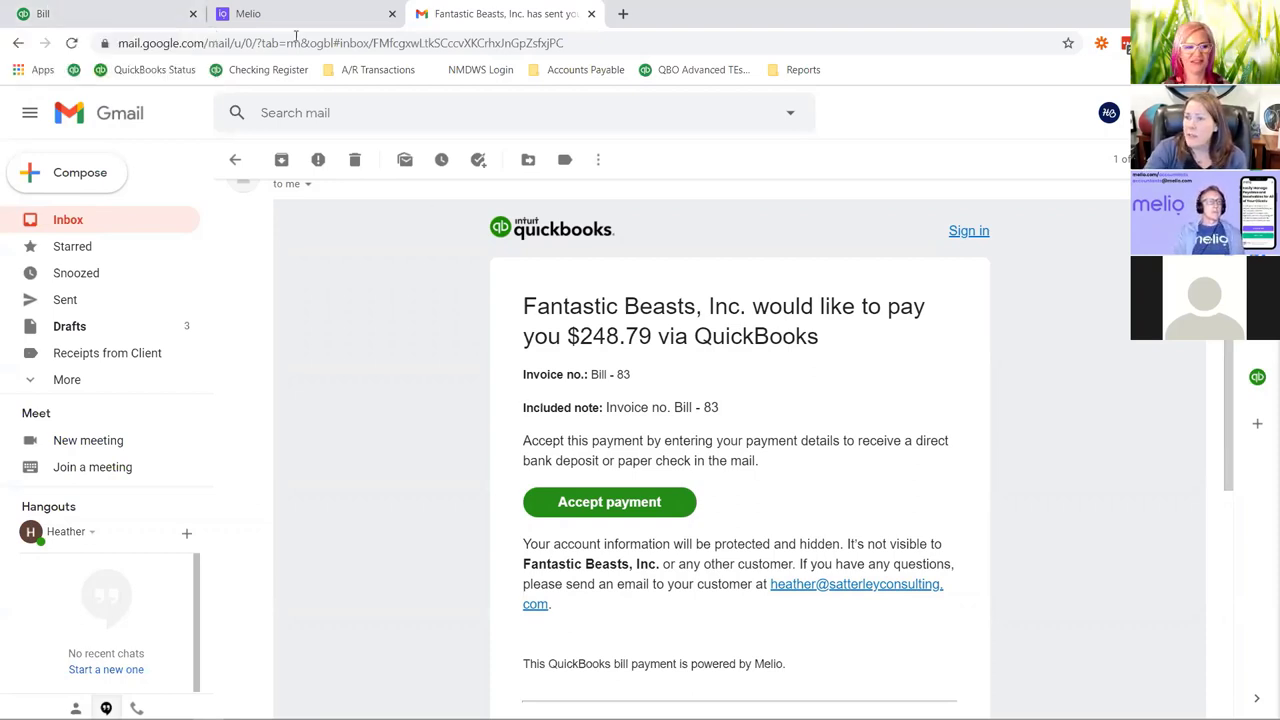
- Return to QuickBooks, finish the payment confirmation, and open the bill's linked 04/30/2021 payment to review its online payment details
click(106, 8)
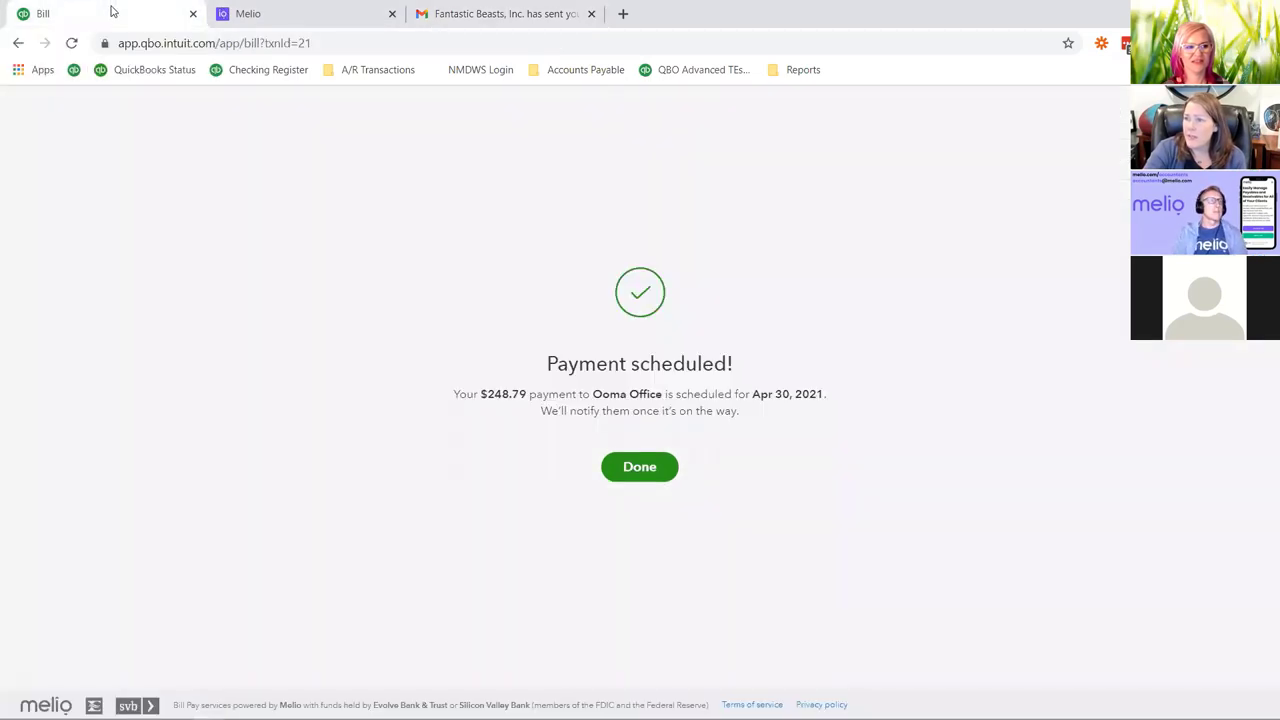
click(664, 470)
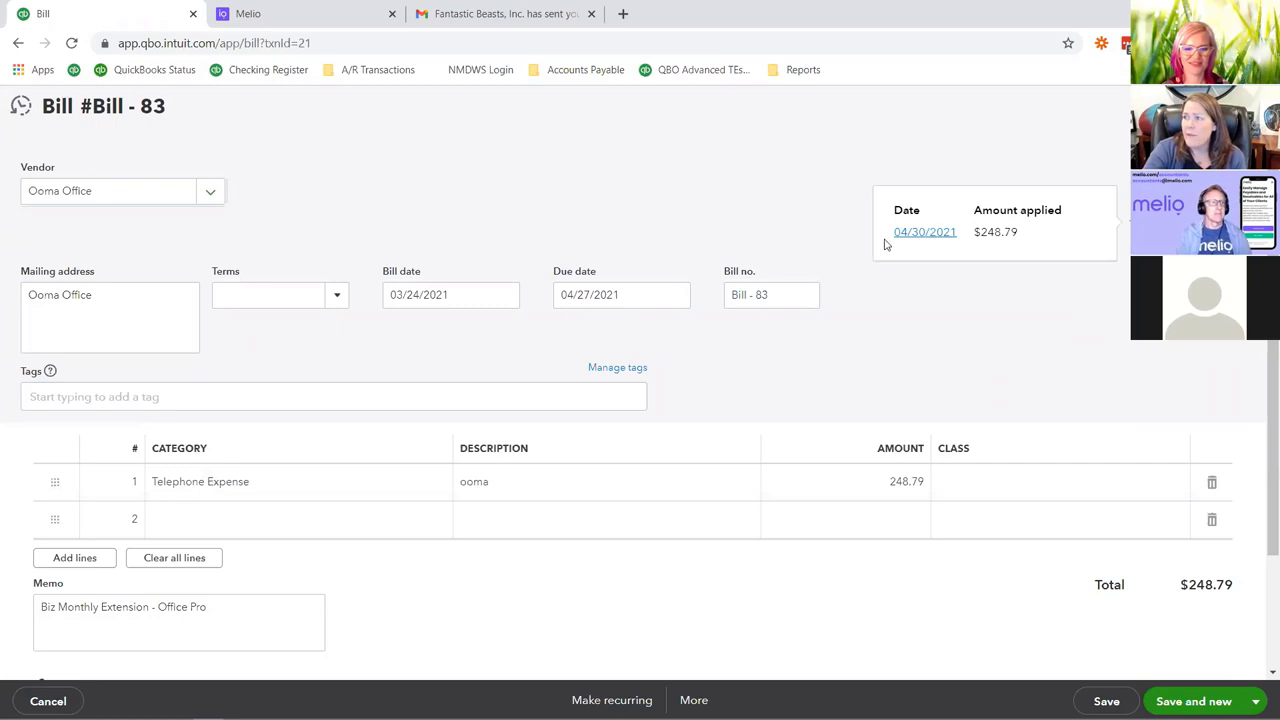
click(921, 236)
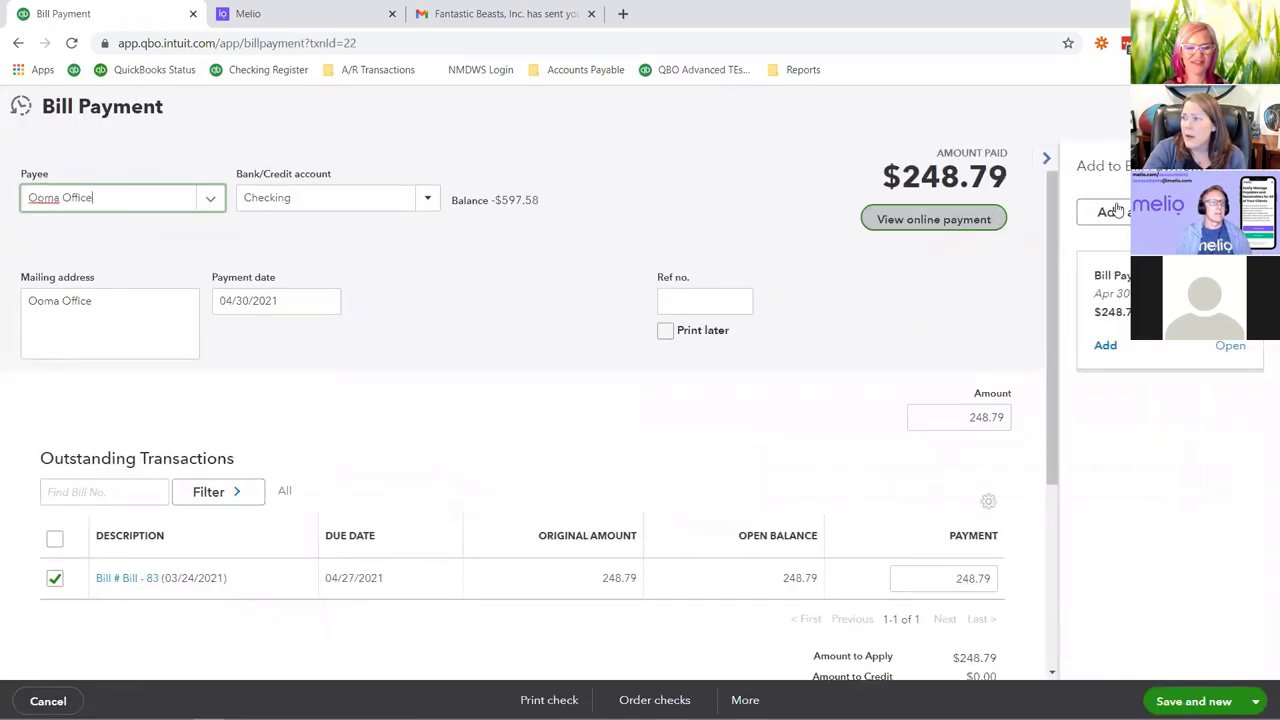
click(953, 220)
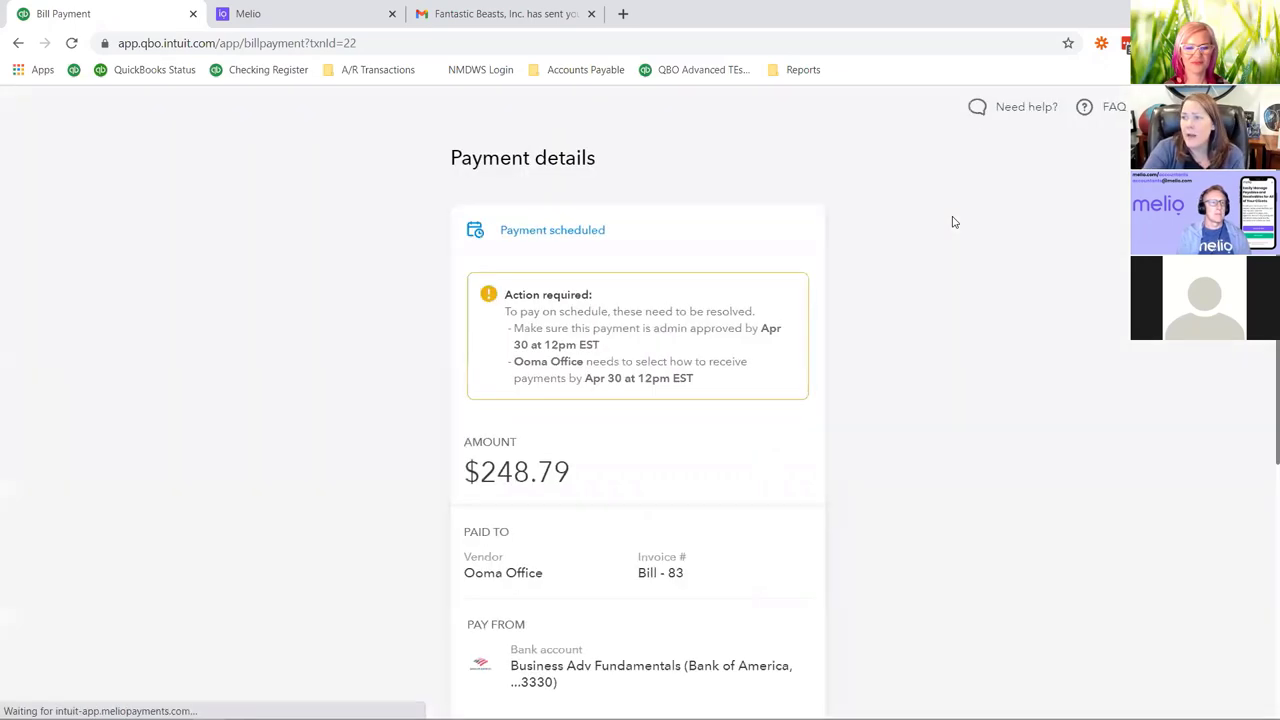
scroll(697, 295, down, 1)
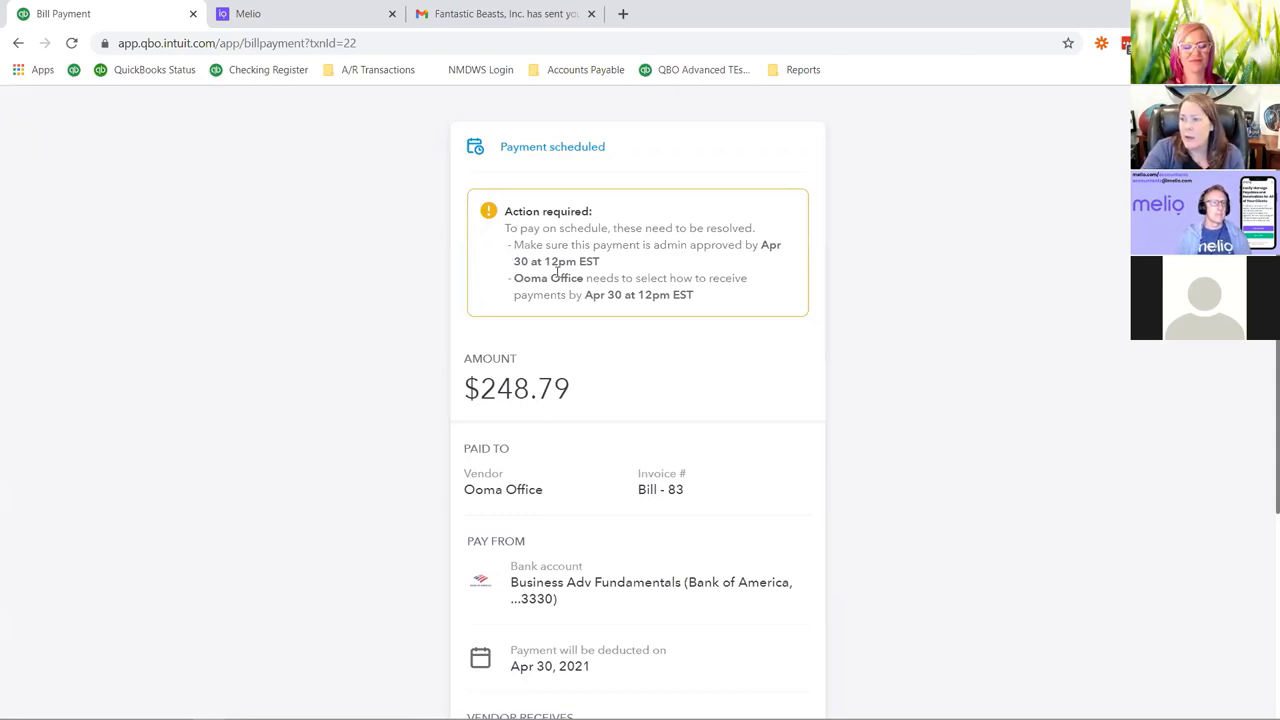
scroll(558, 276, down, 3)
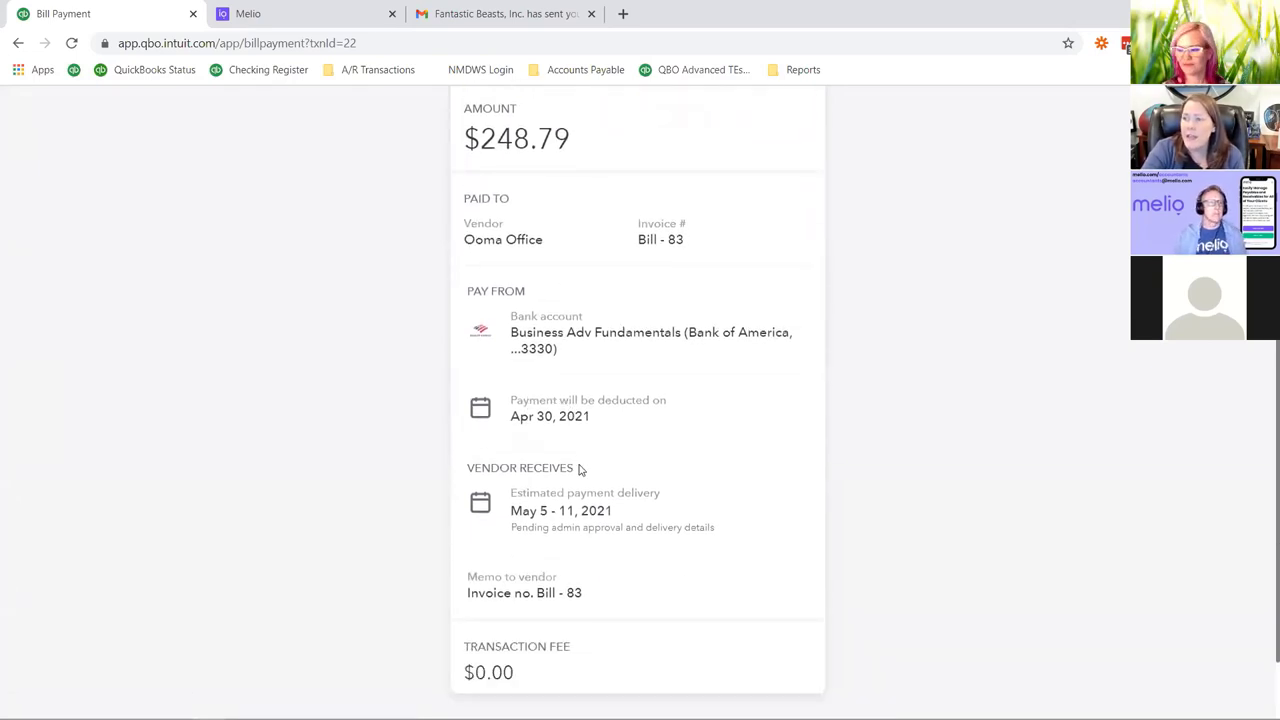
- Cancel the scheduled online payment to Ooma Office
scroll(581, 476, down, 1)
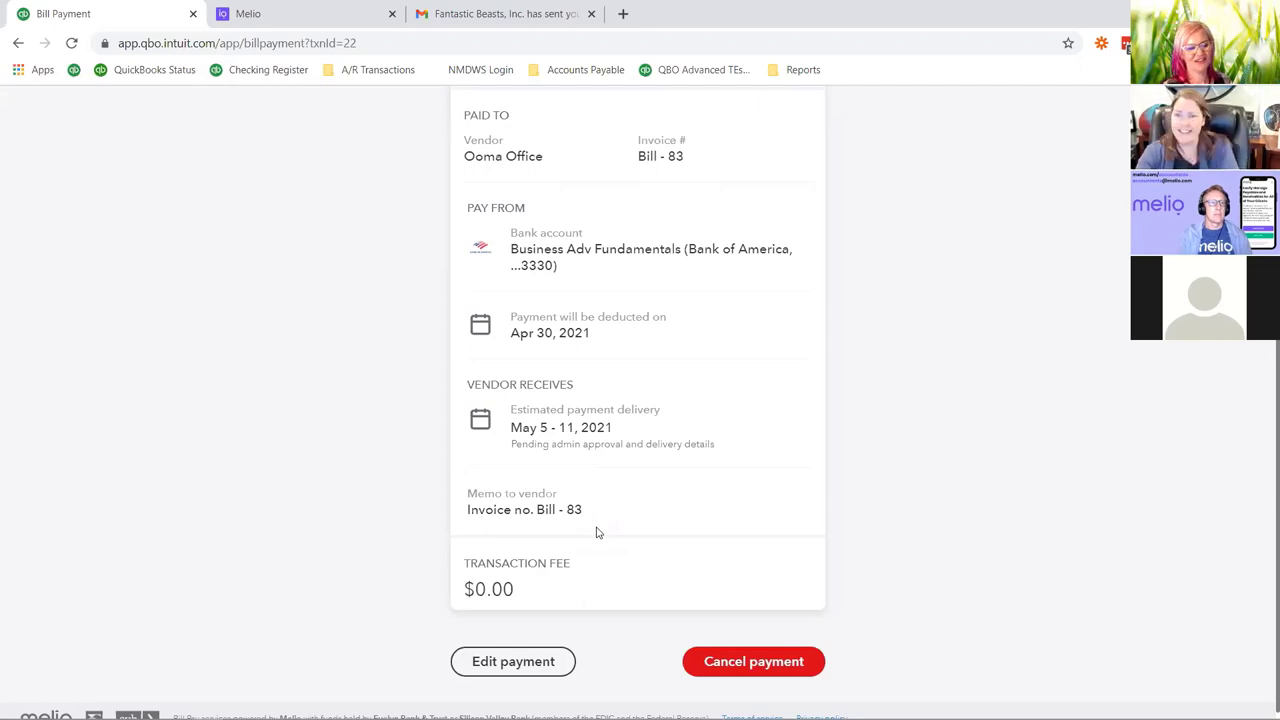
click(750, 662)
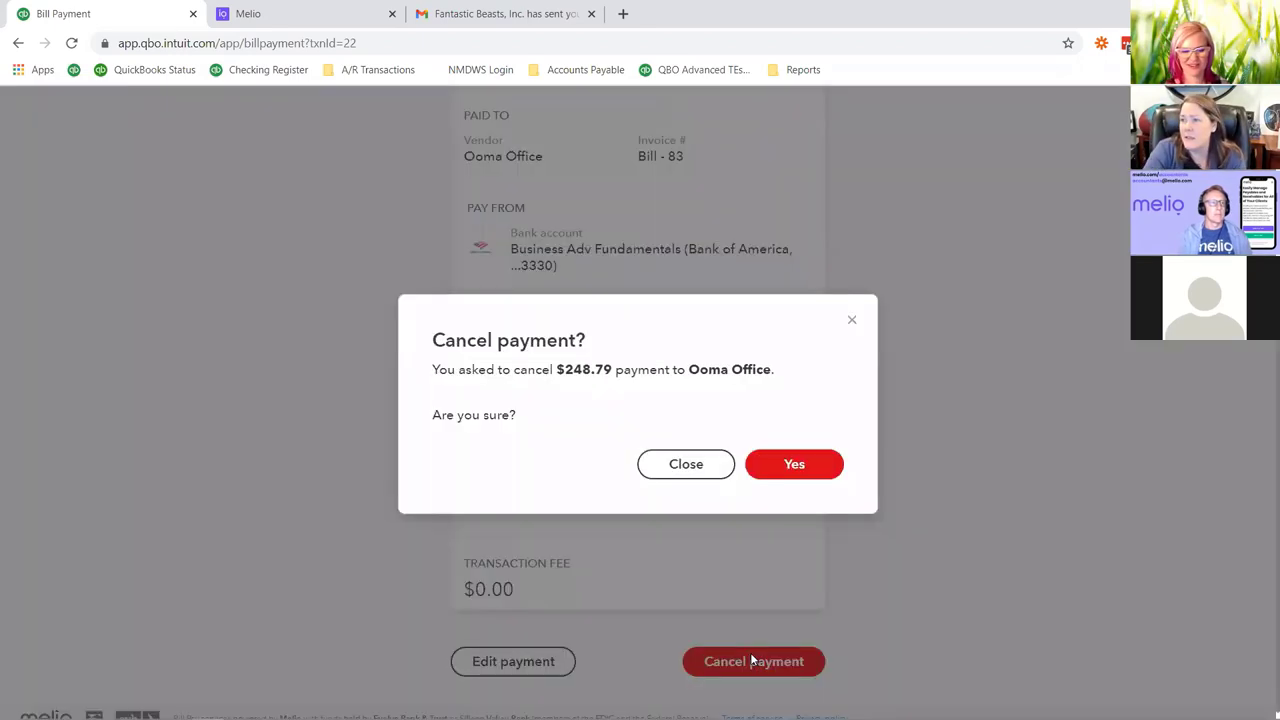
click(798, 466)
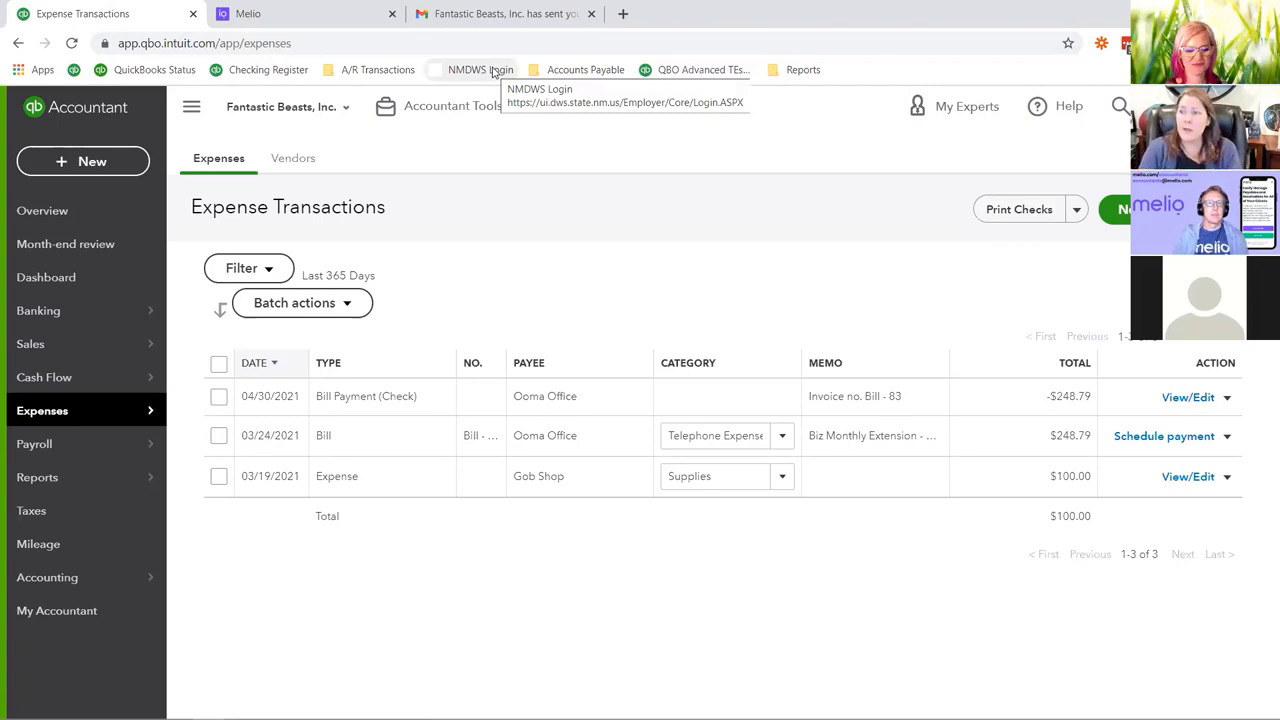
- Compare the declined Ooma Office payment in Melio with the expense transactions in QuickBooks
click(250, 16)
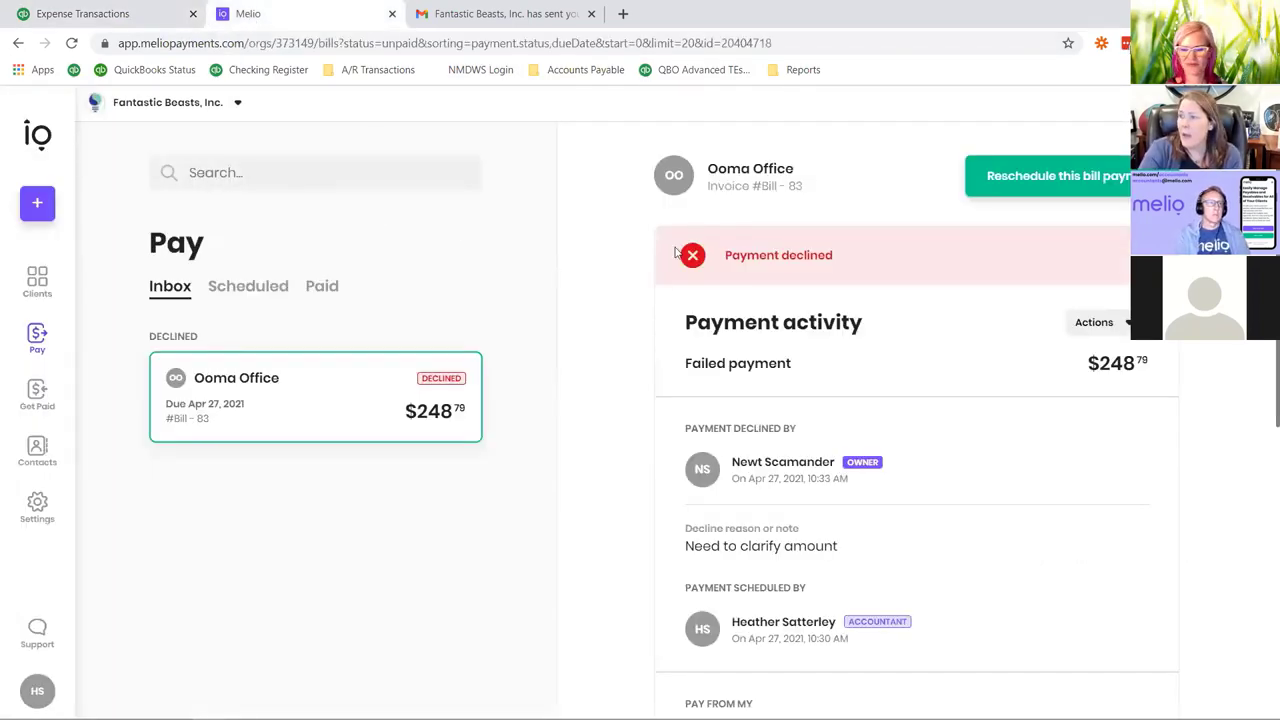
click(127, 13)
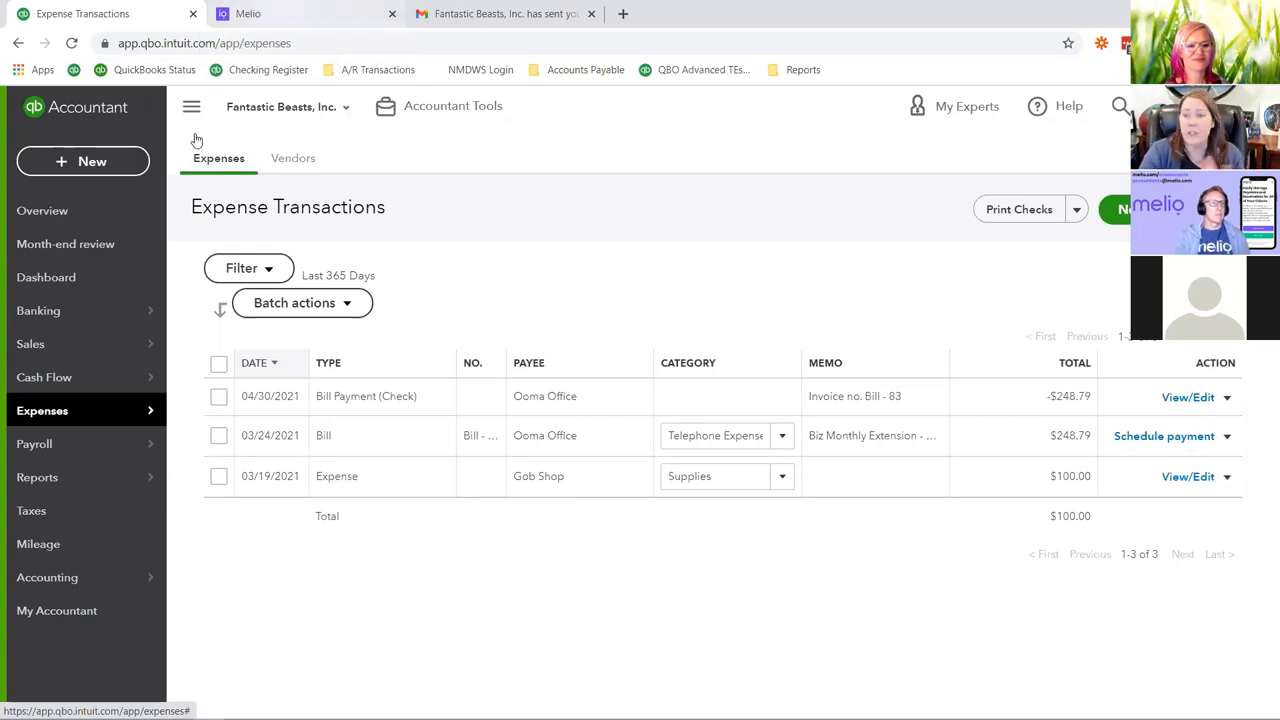
click(303, 8)
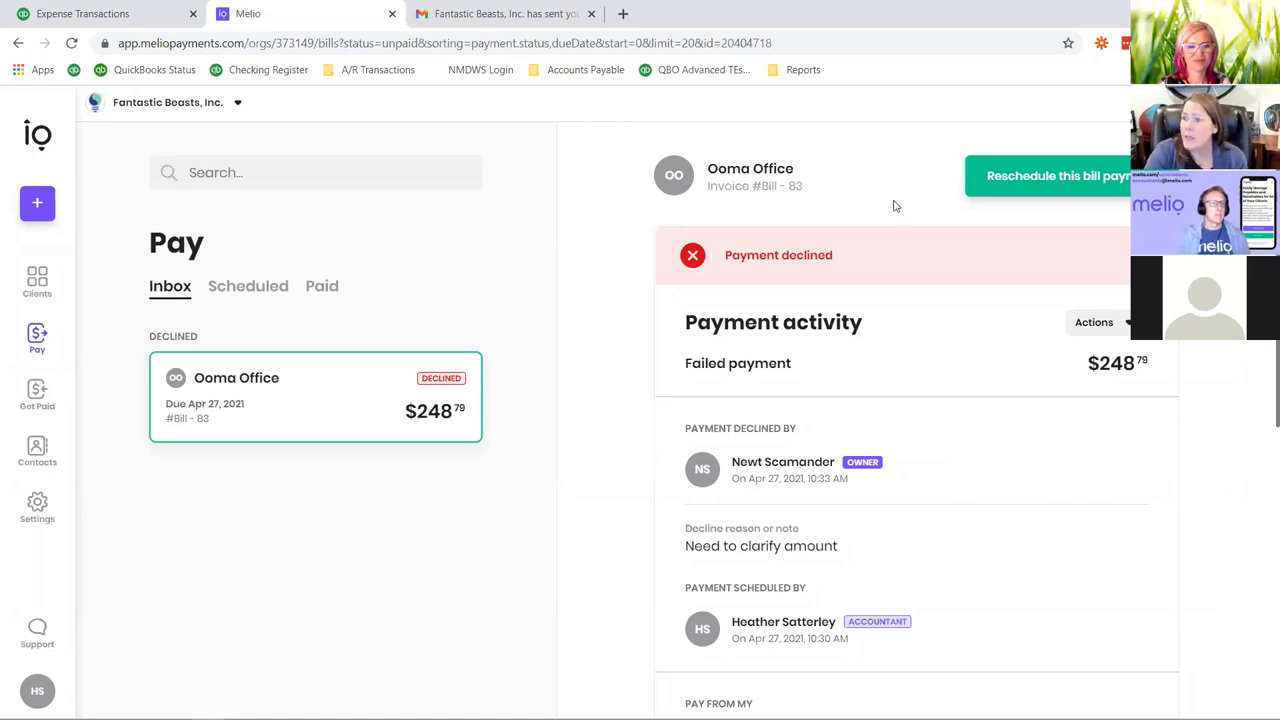
- Sync the Melio account with QuickBooks, decline the password update prompt, and view the bills to pay in Melio
click(37, 507)
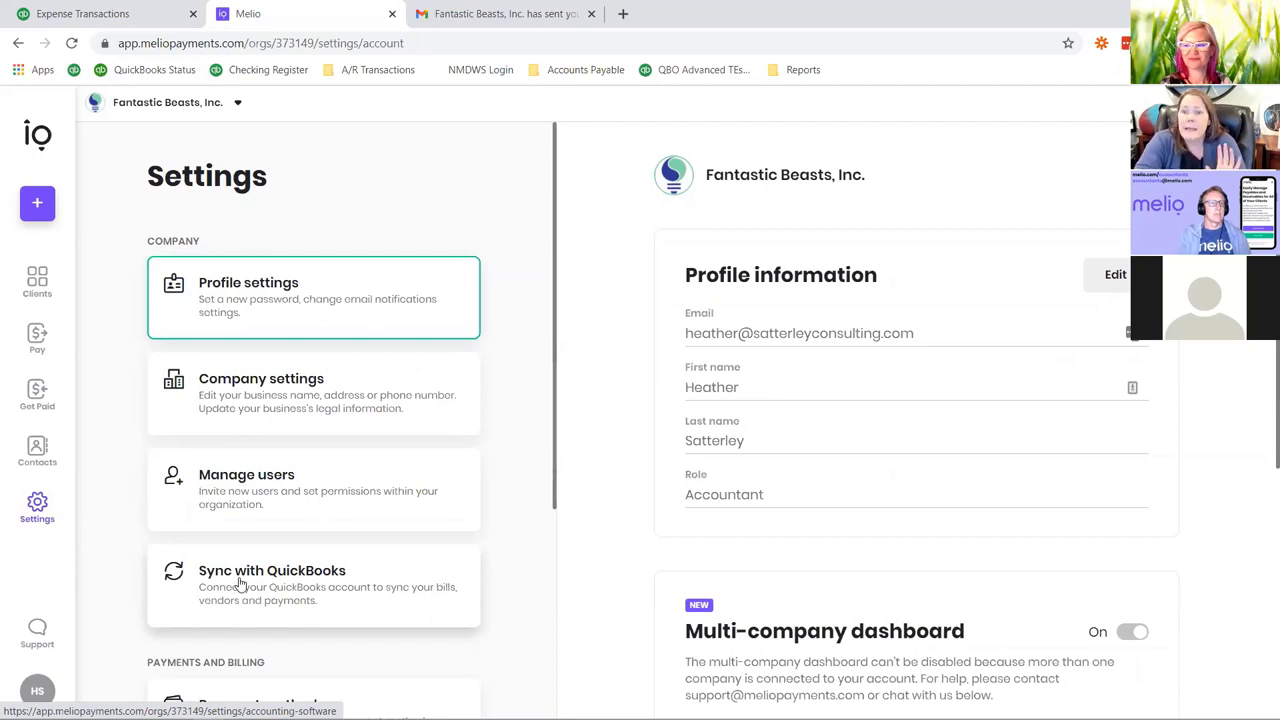
click(240, 585)
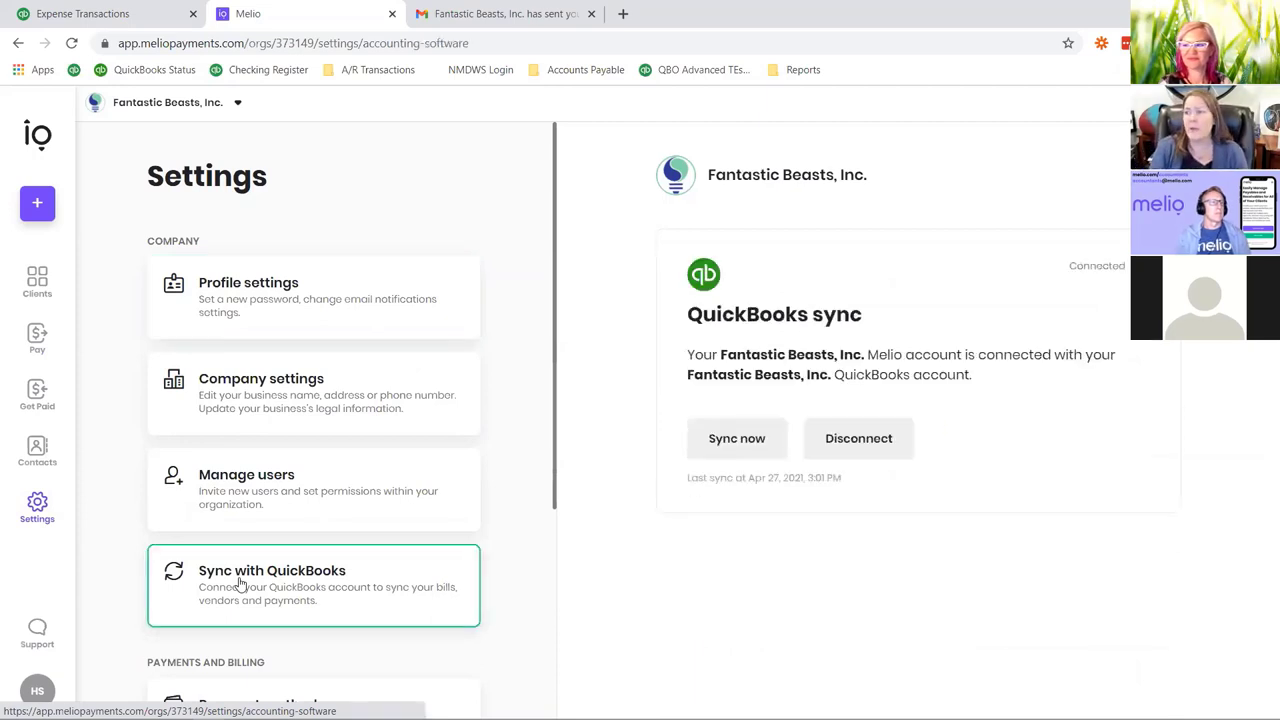
click(741, 448)
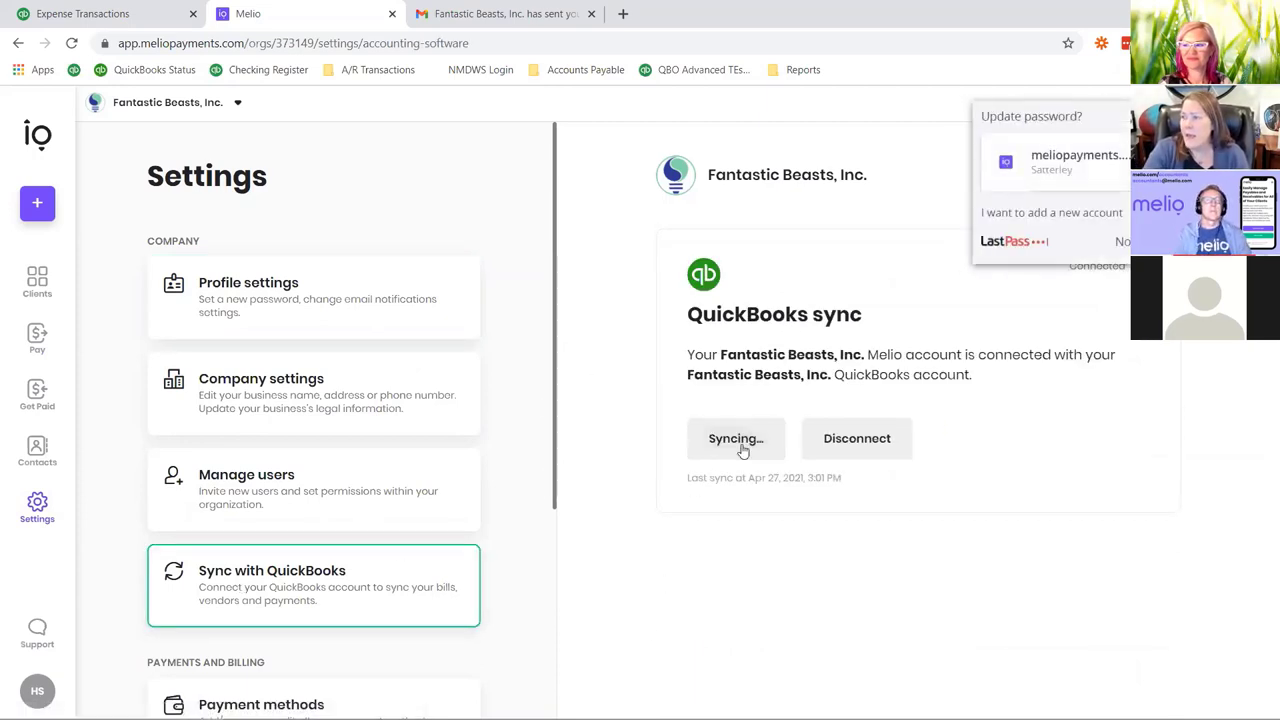
click(1121, 241)
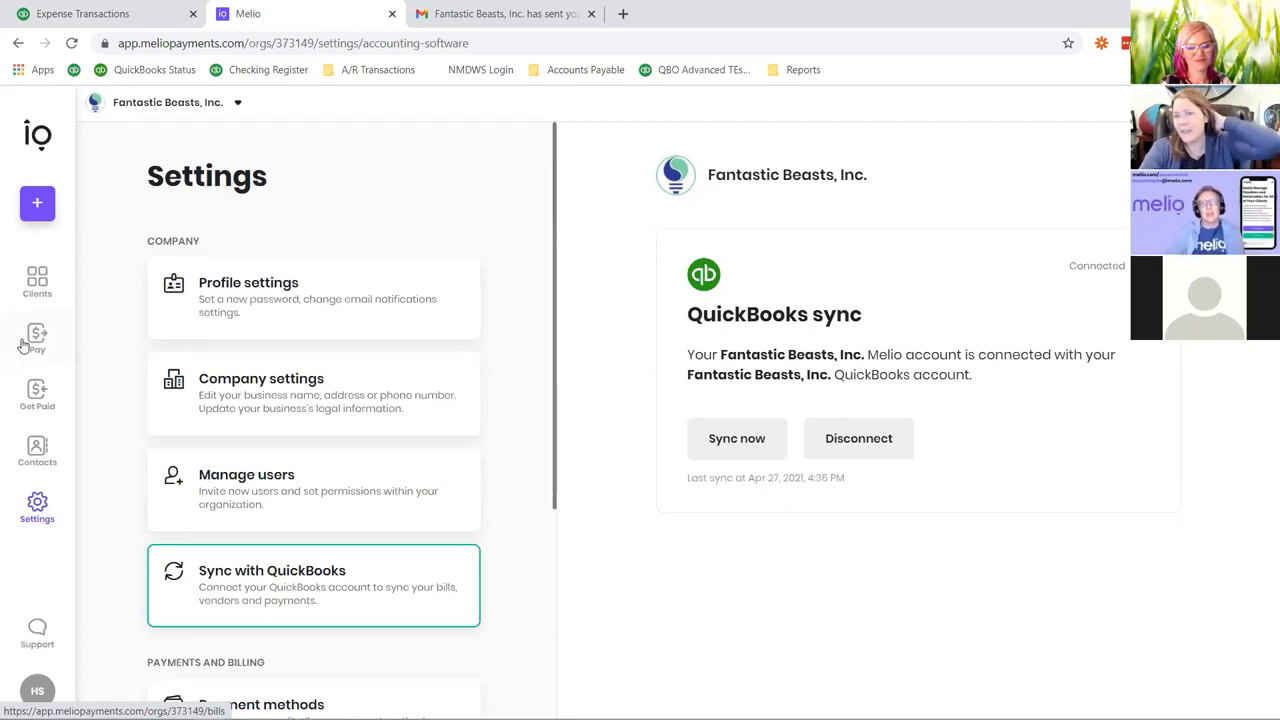
click(24, 345)
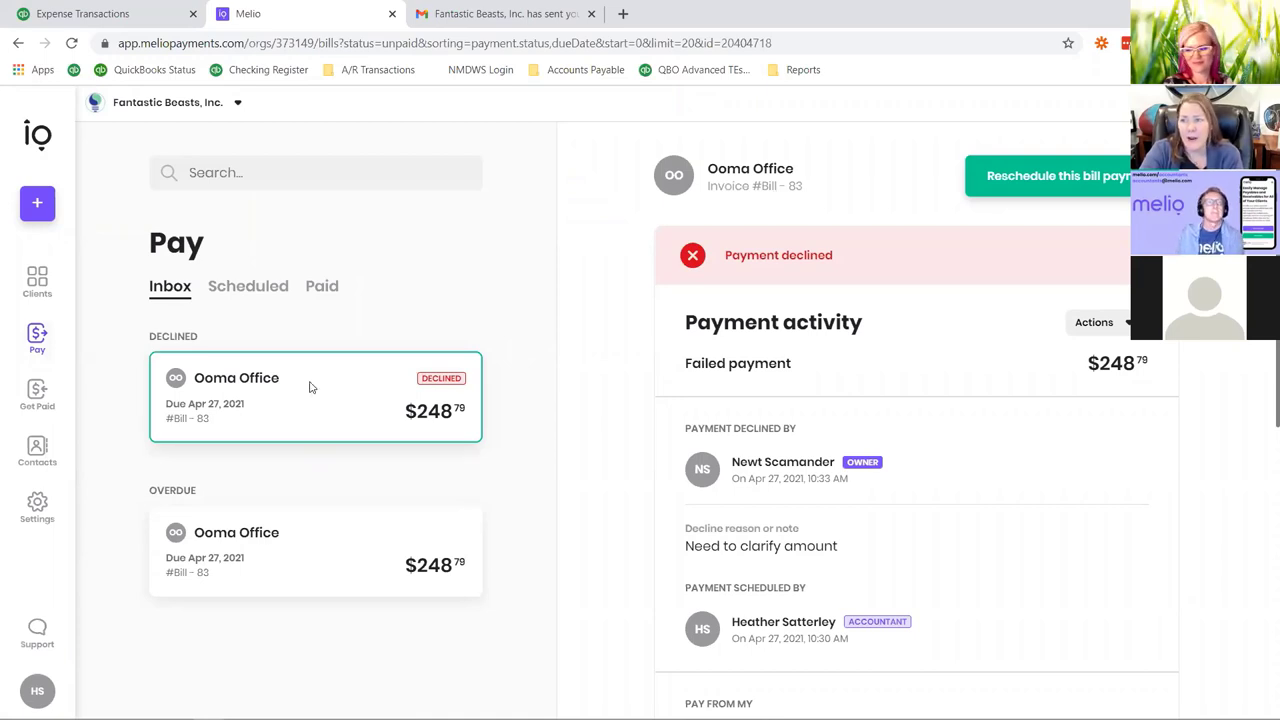
- Open the user management settings for Fantastic Beasts, Inc. in Melio
click(40, 510)
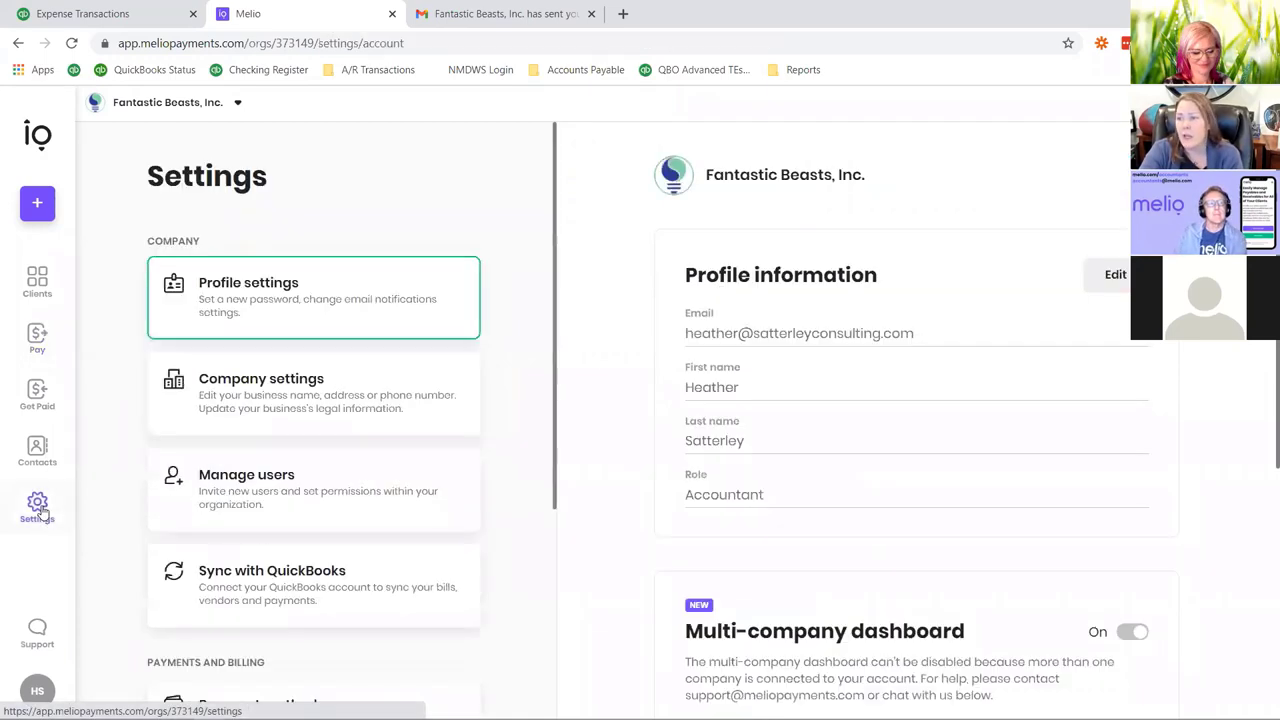
click(337, 483)
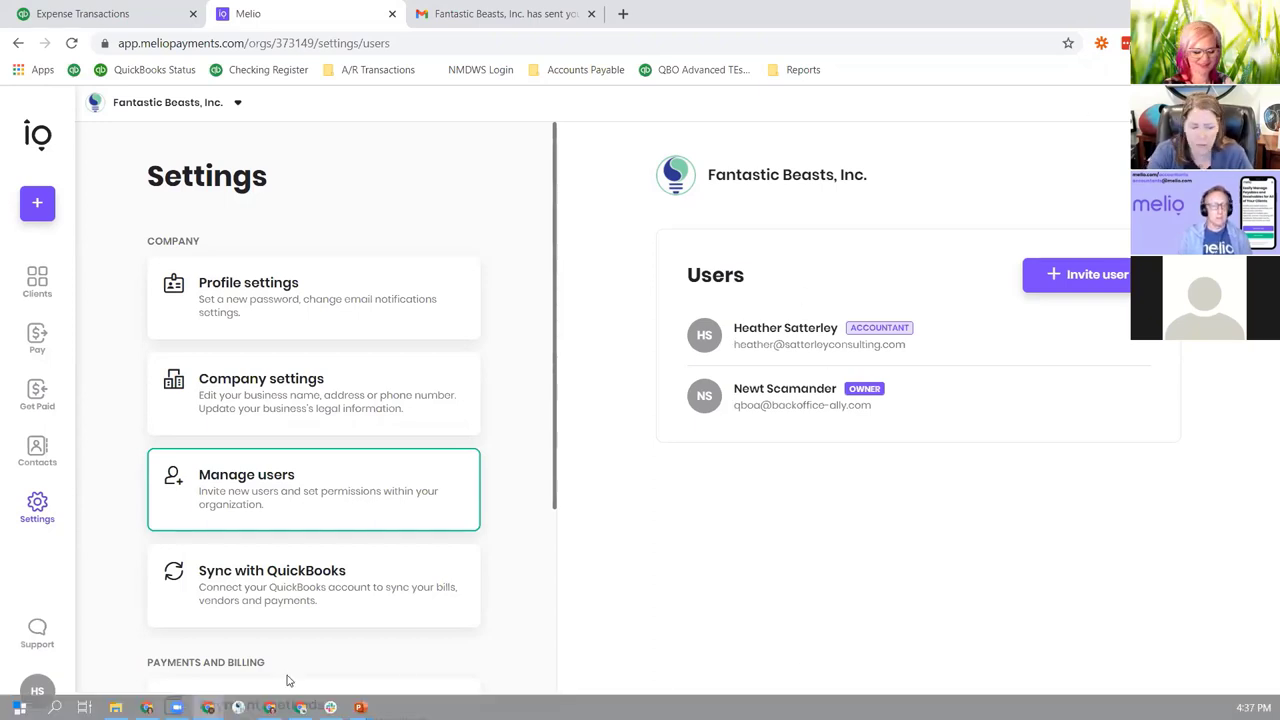
- Switch to the owner's Melio window and open the user management settings for Fantastic Beasts, Inc
key(super+Tab)
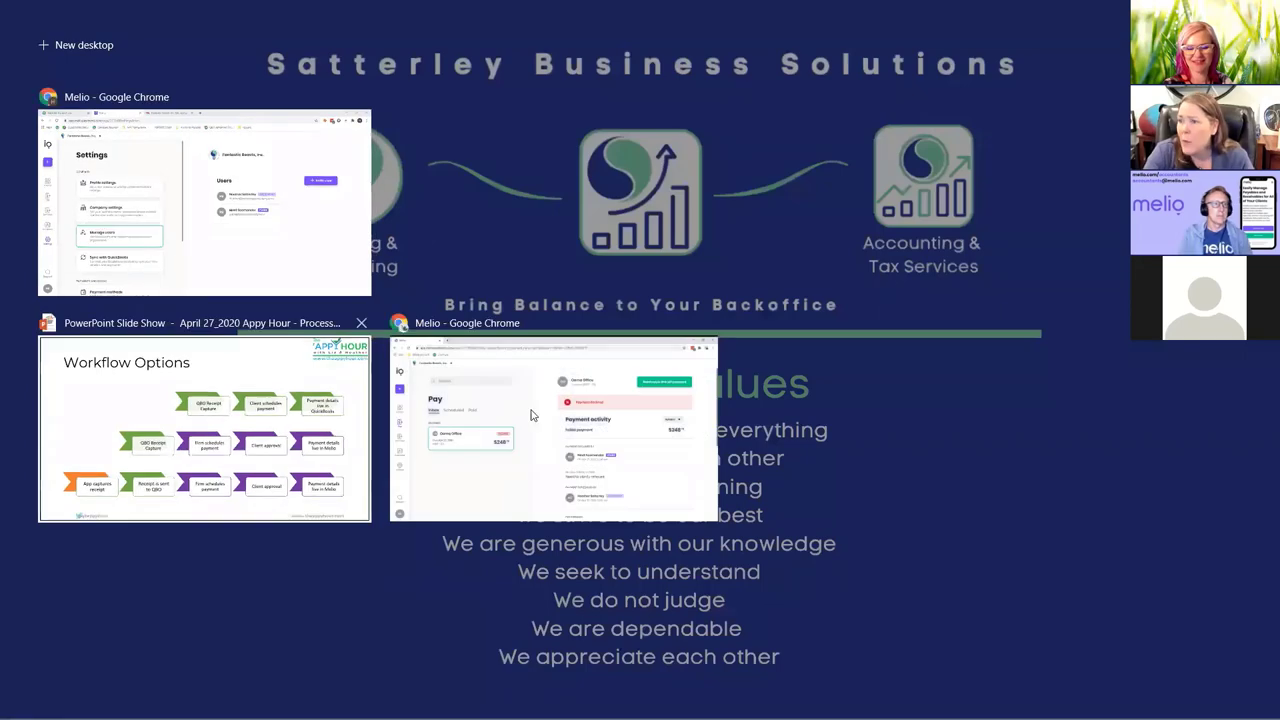
click(529, 420)
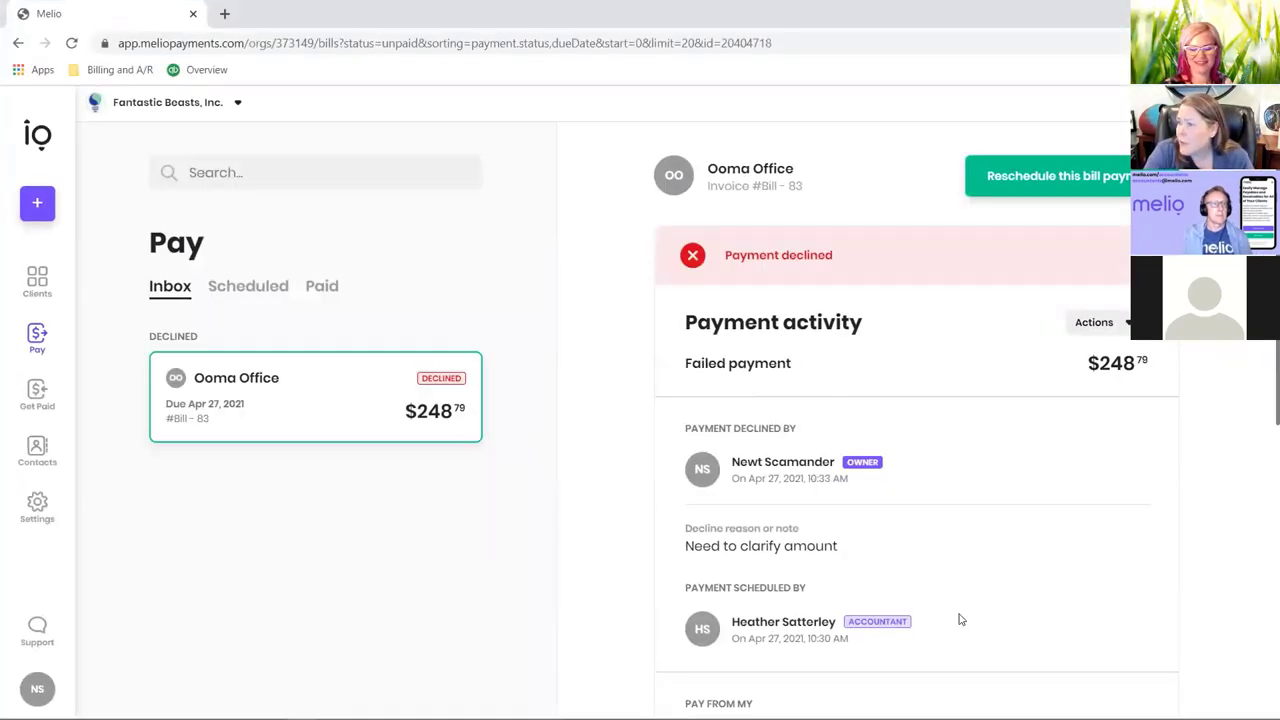
scroll(957, 617, down, 2)
click(37, 505)
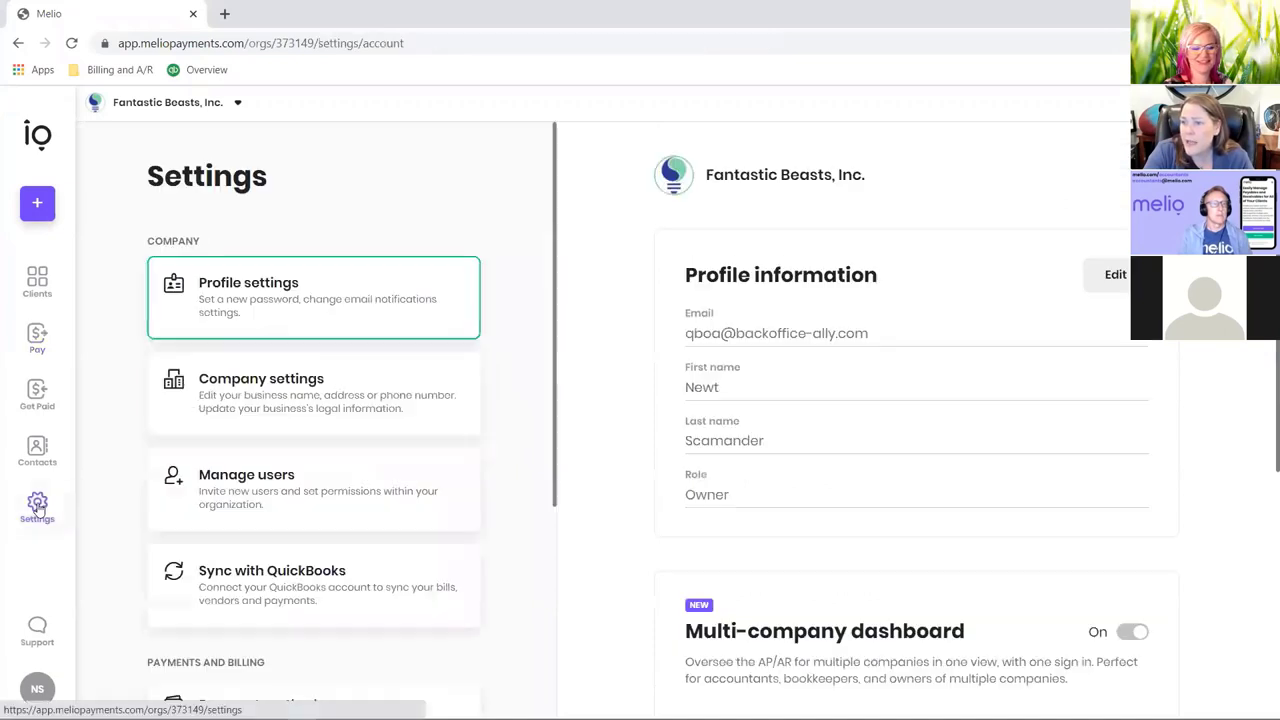
click(285, 478)
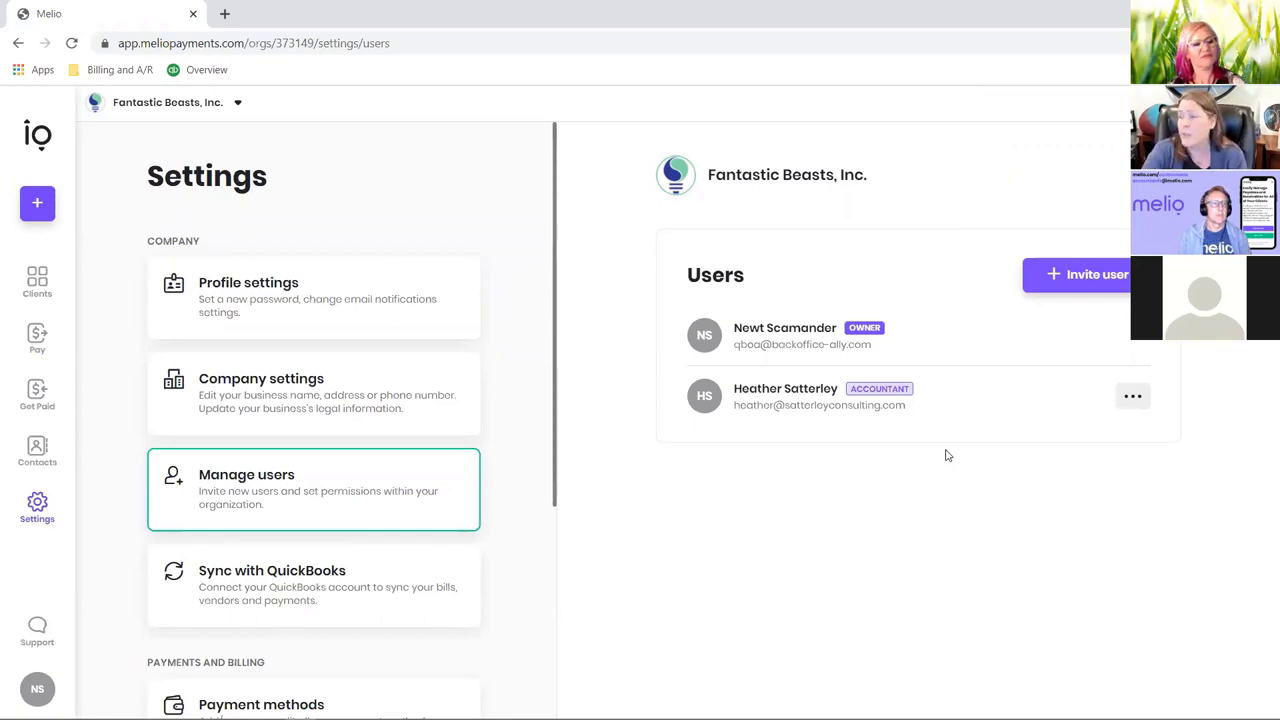
- Edit the accountant user's details and save them with admin approval required for any payment exceeding $0
click(1131, 400)
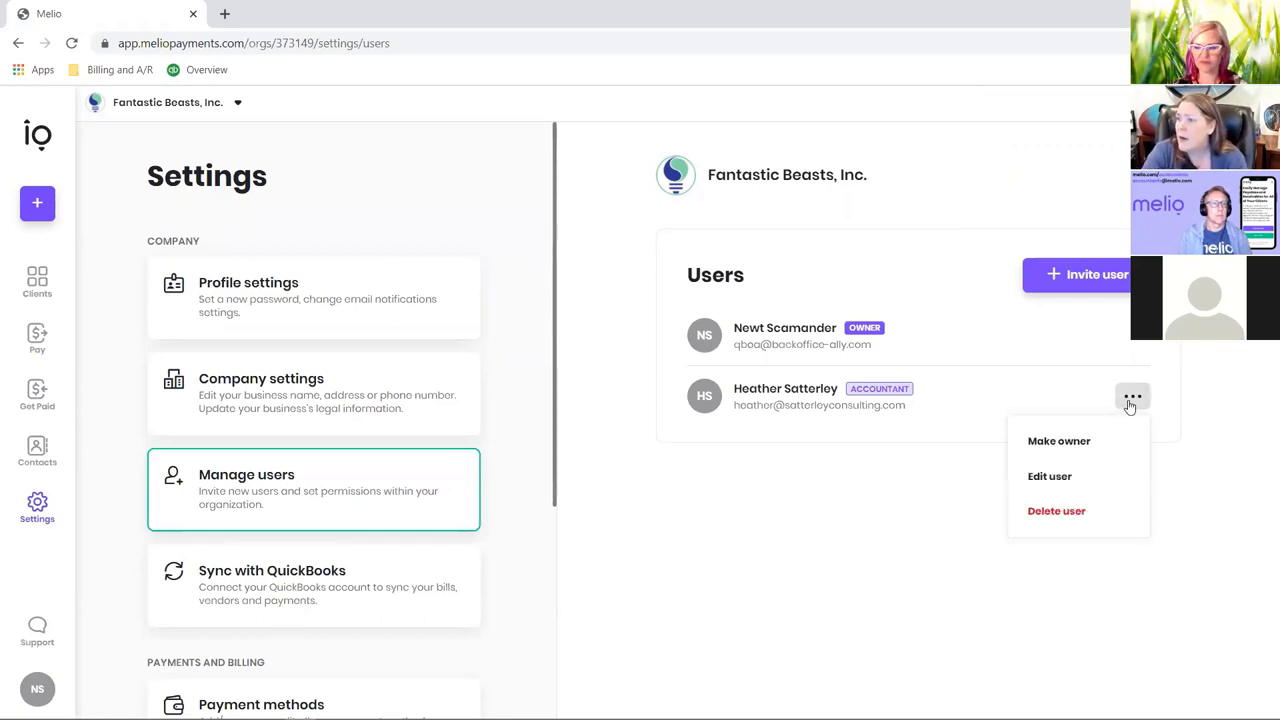
click(1062, 476)
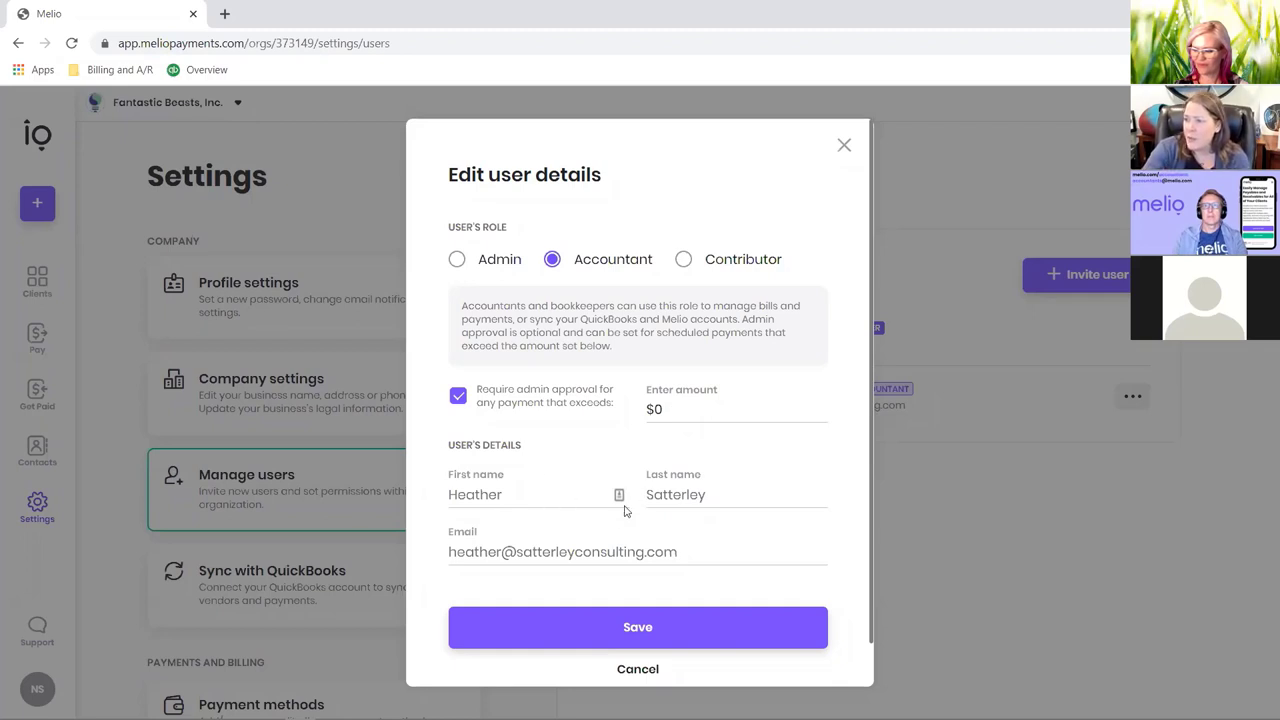
click(644, 630)
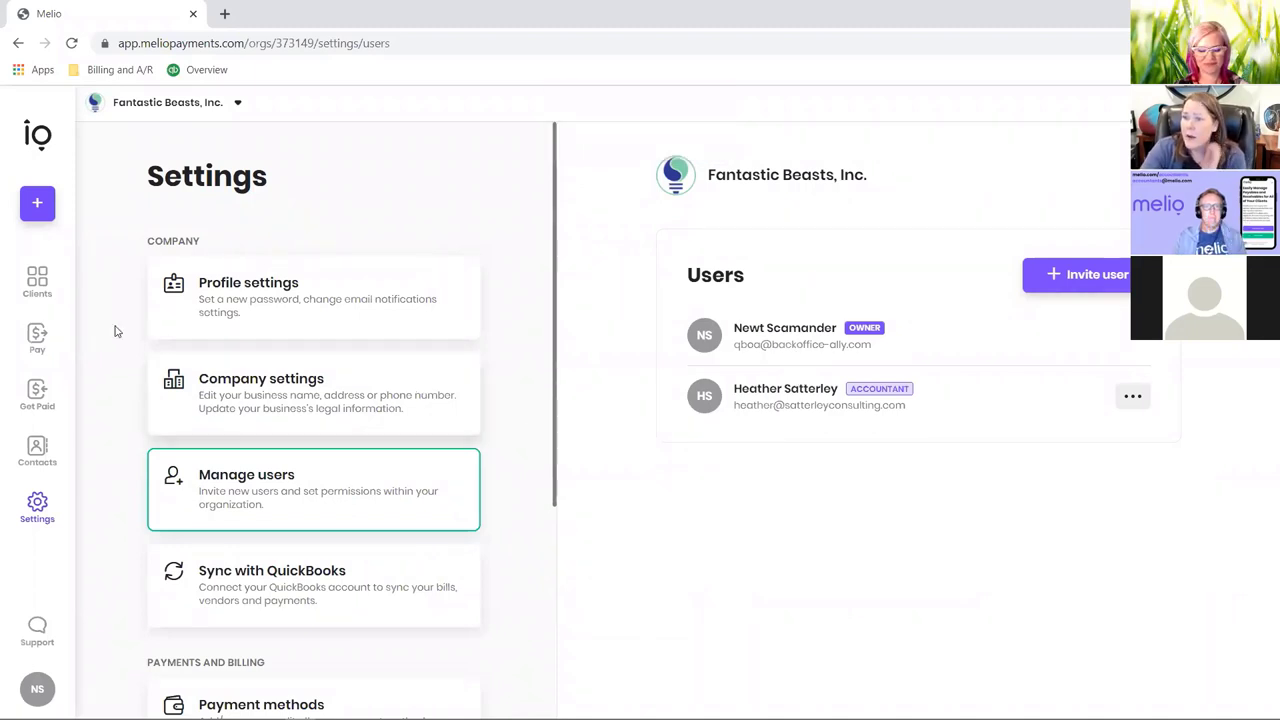
- Review the bills to pay and the profile settings in the owner's Melio account
click(47, 334)
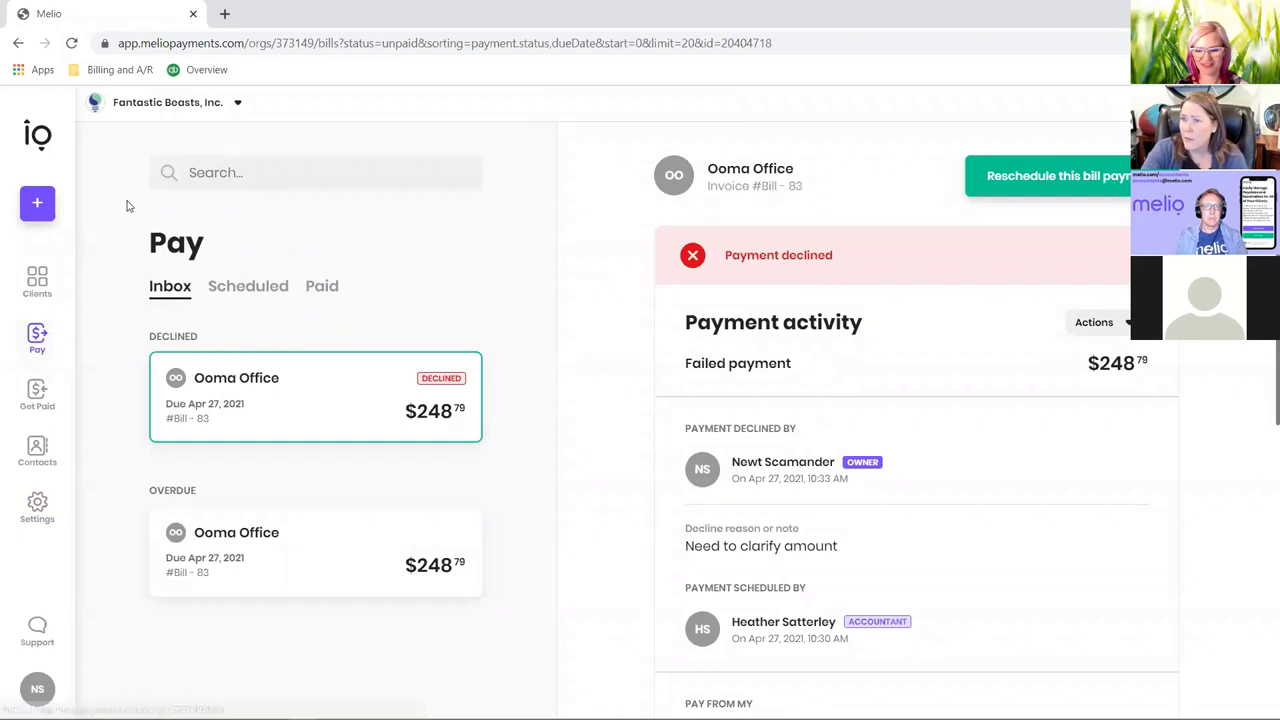
click(27, 519)
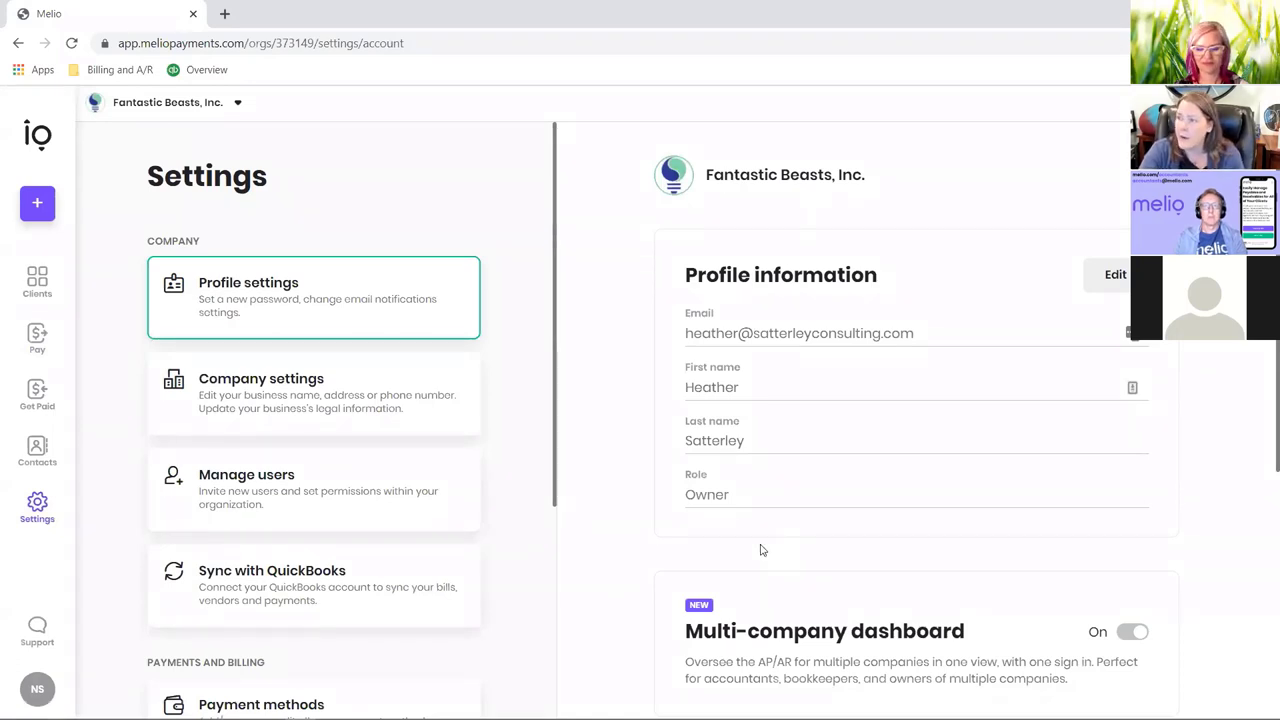
scroll(706, 557, down, 2)
scroll(704, 557, up, 2)
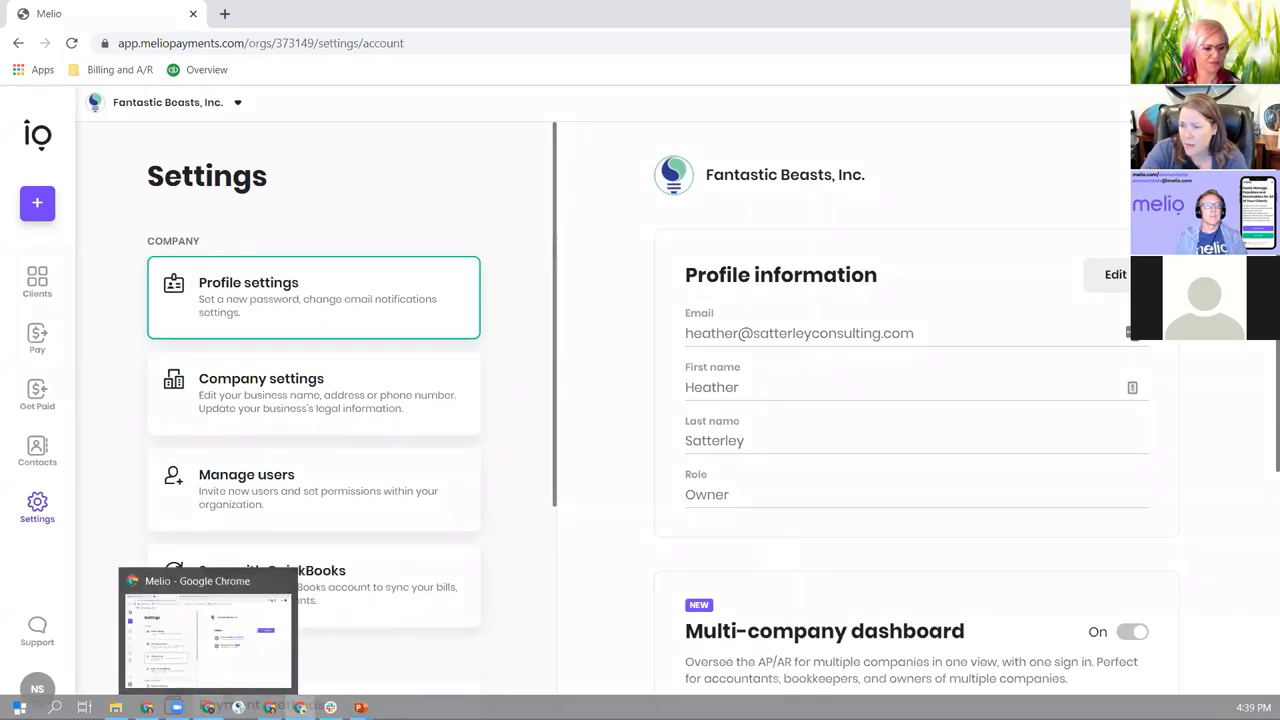
- Switch to the accountant's Melio window and open the overdue Ooma Office bill
click(208, 707)
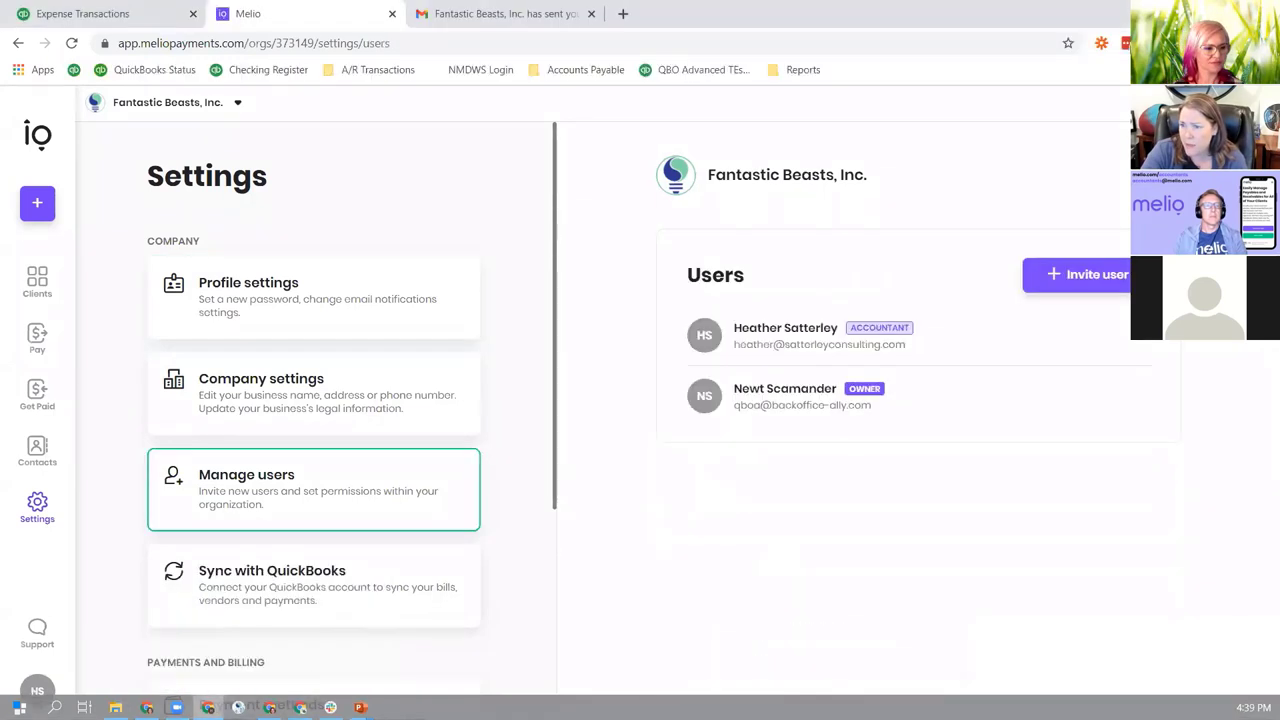
click(49, 340)
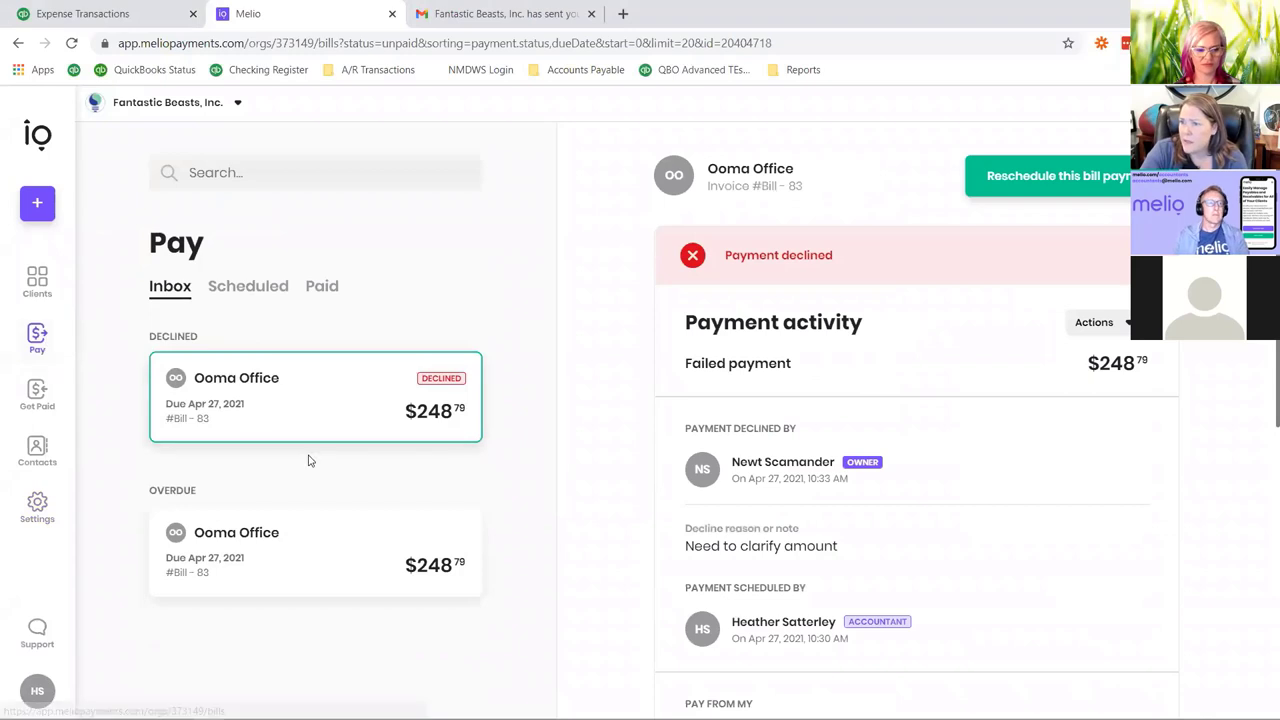
click(286, 540)
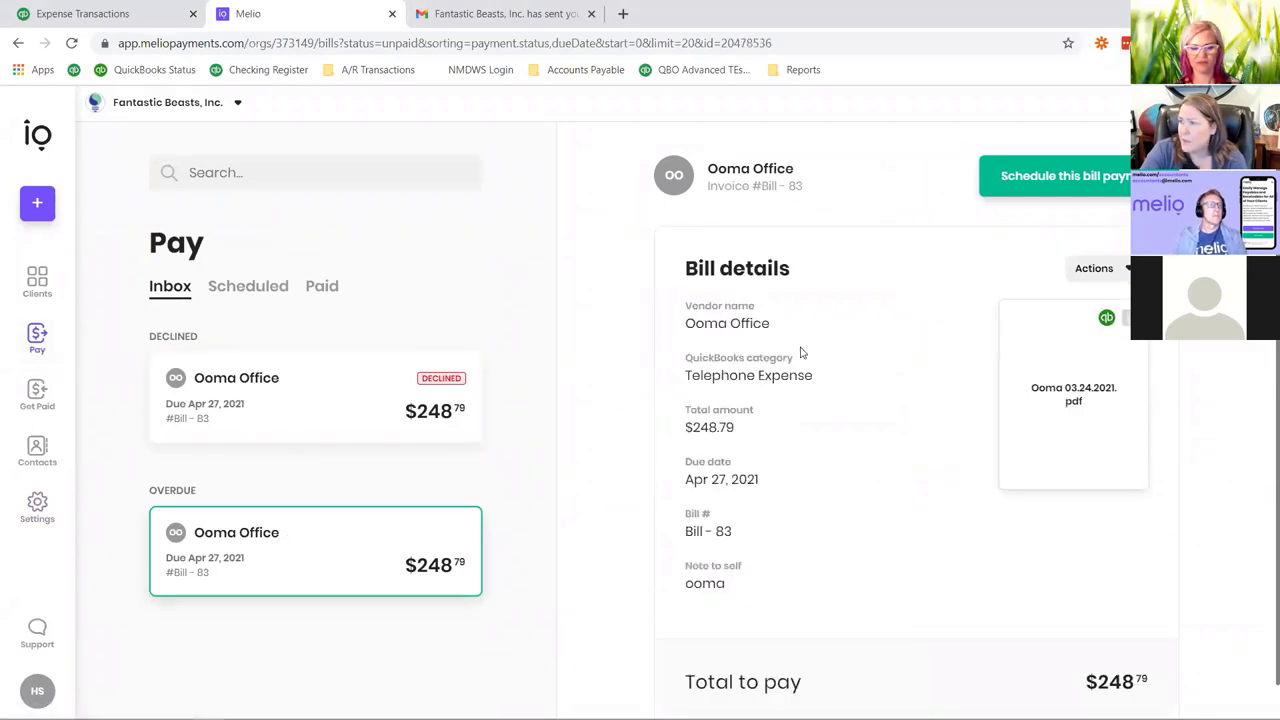
- Schedule the bill's payment from the Bank of America account for April 30, 2021, with the memo "Invoice no. Bill - 83"
click(1050, 177)
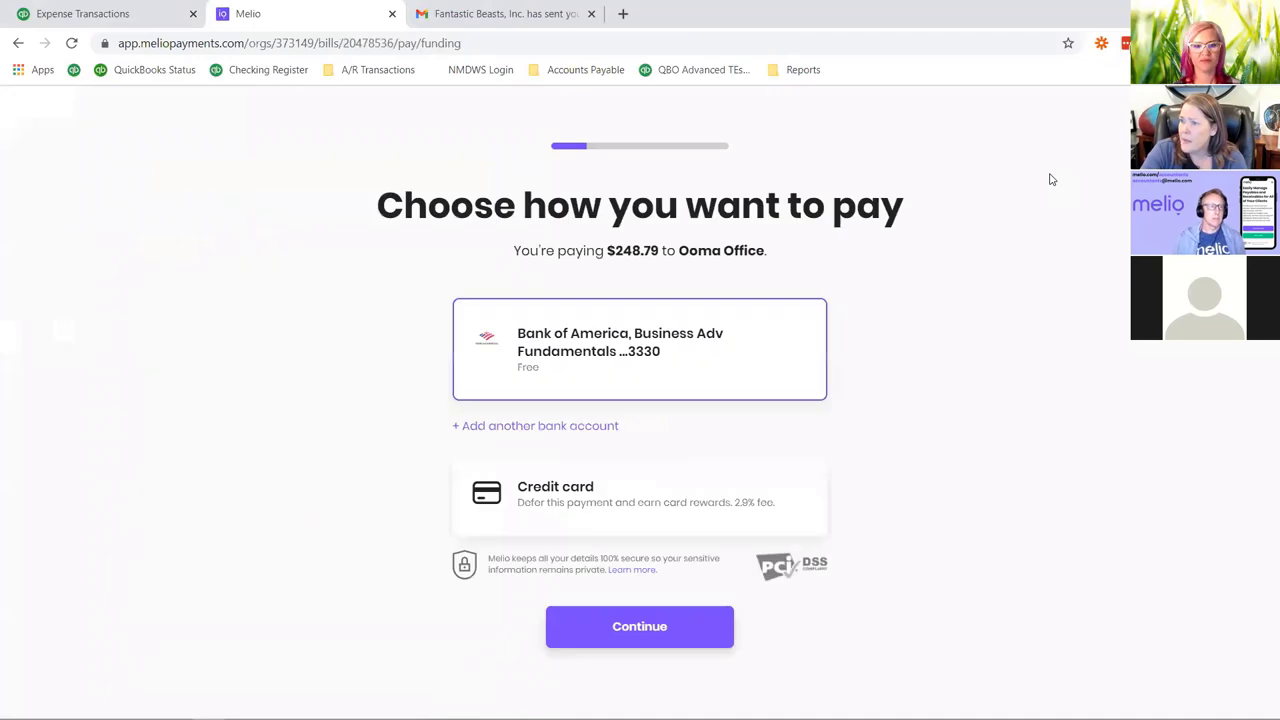
click(655, 626)
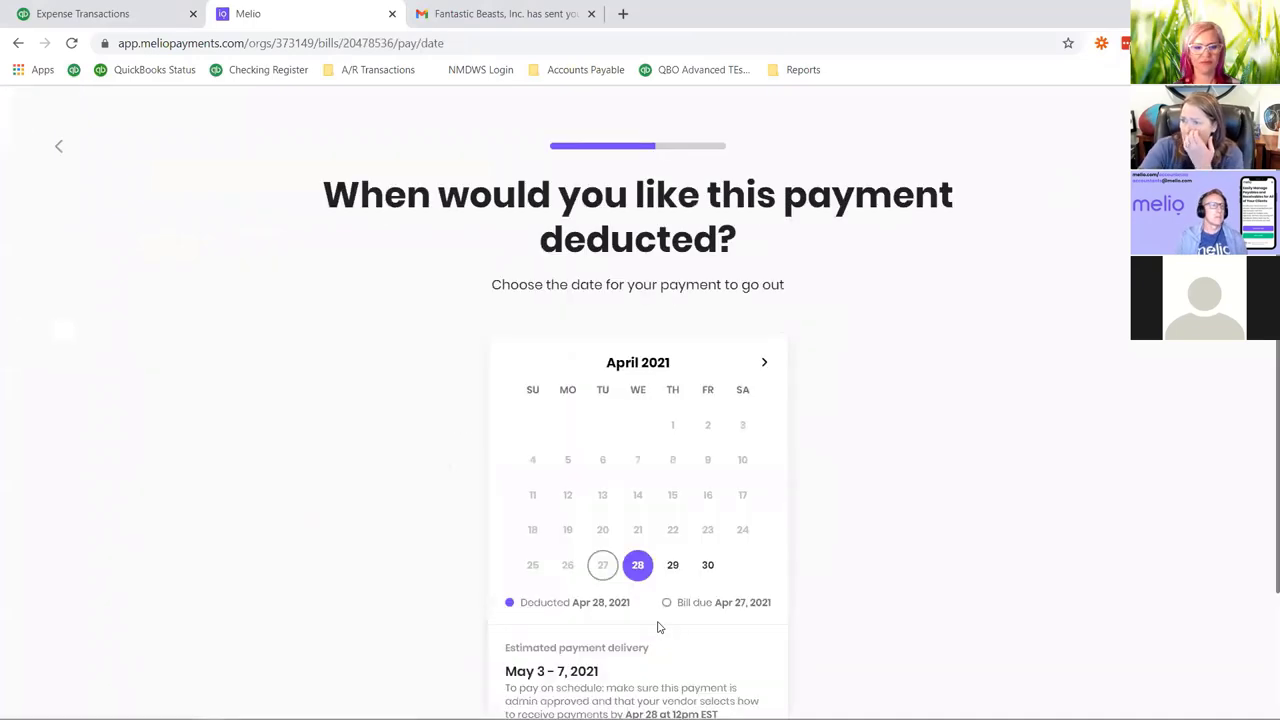
click(707, 565)
scroll(788, 545, down, 1)
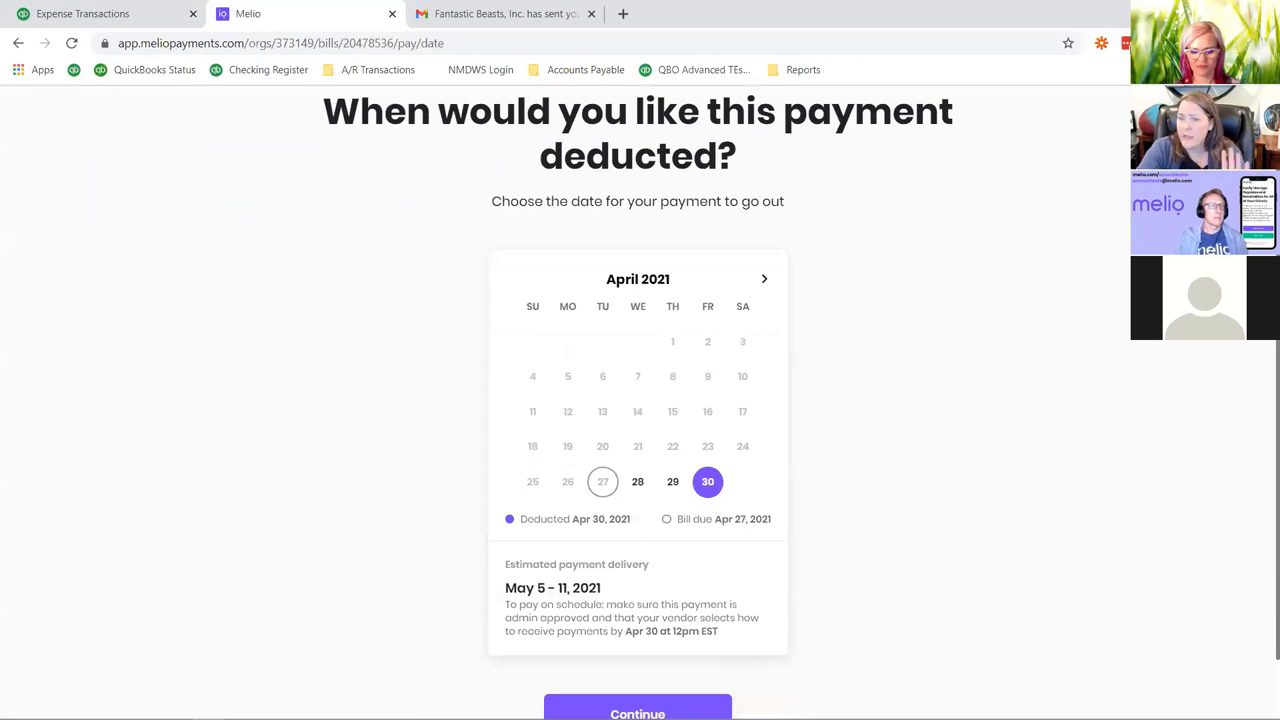
click(684, 706)
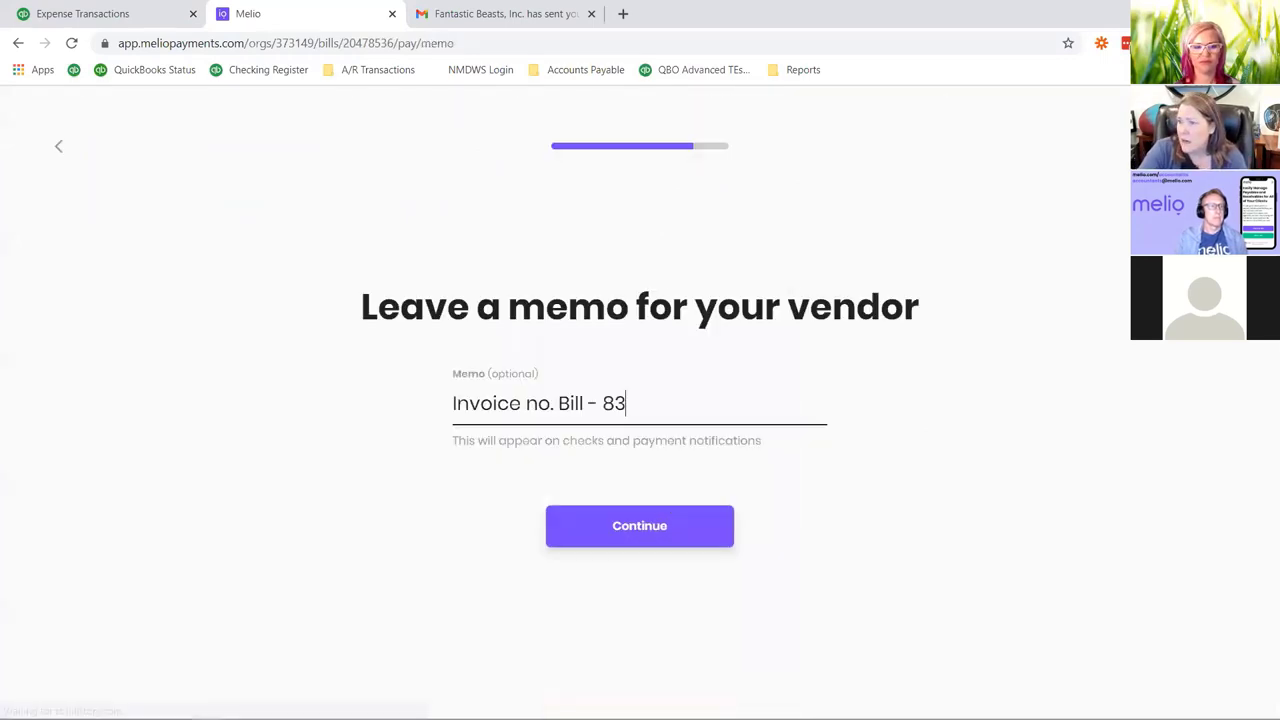
click(661, 544)
scroll(688, 540, down, 3)
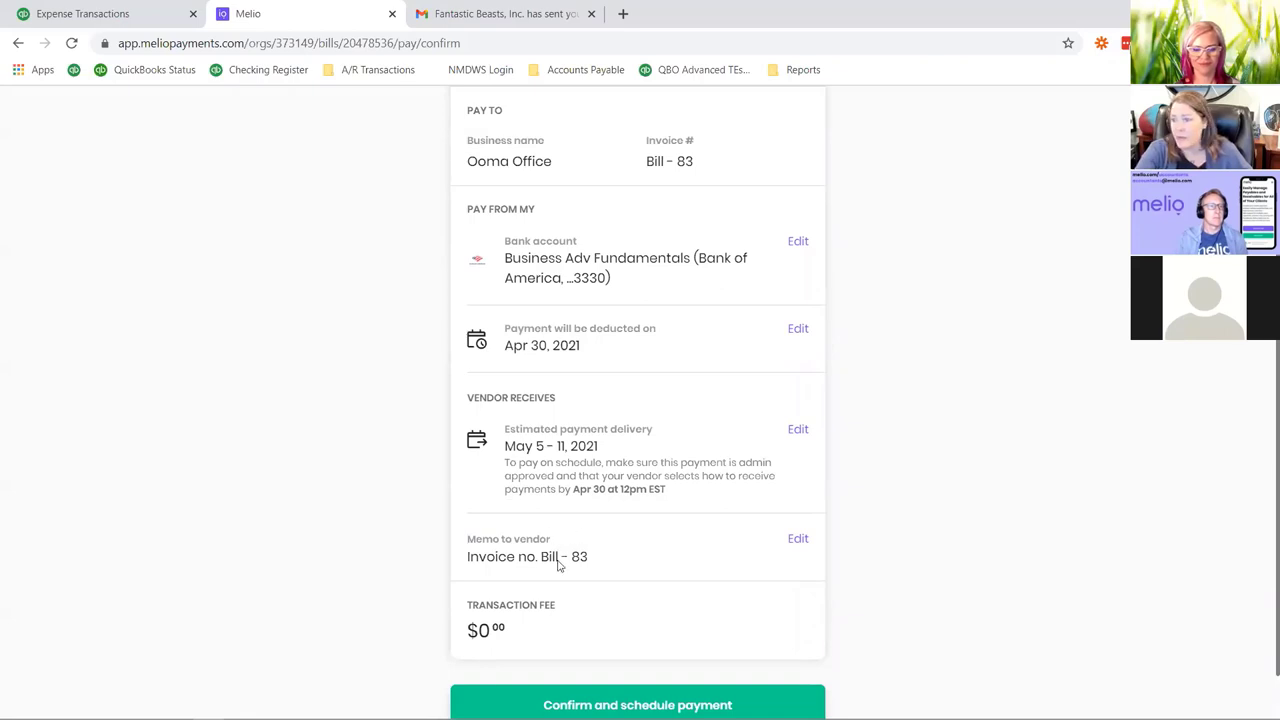
click(569, 697)
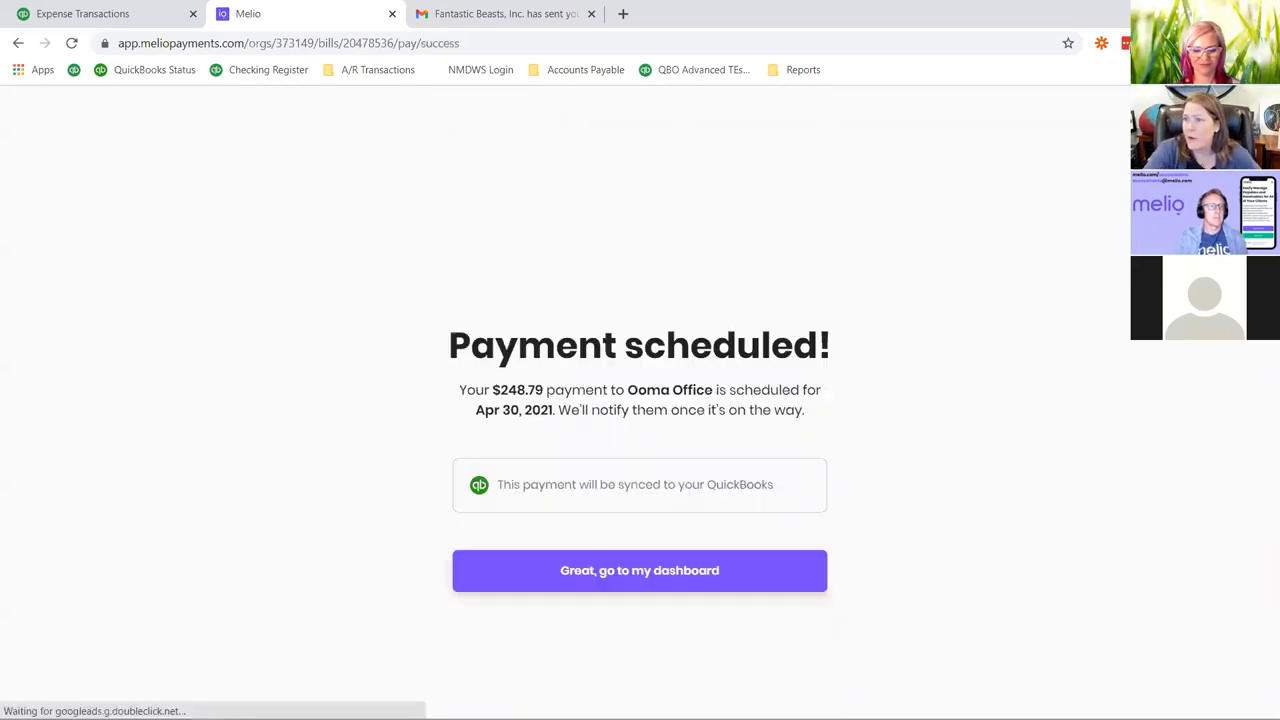
click(650, 572)
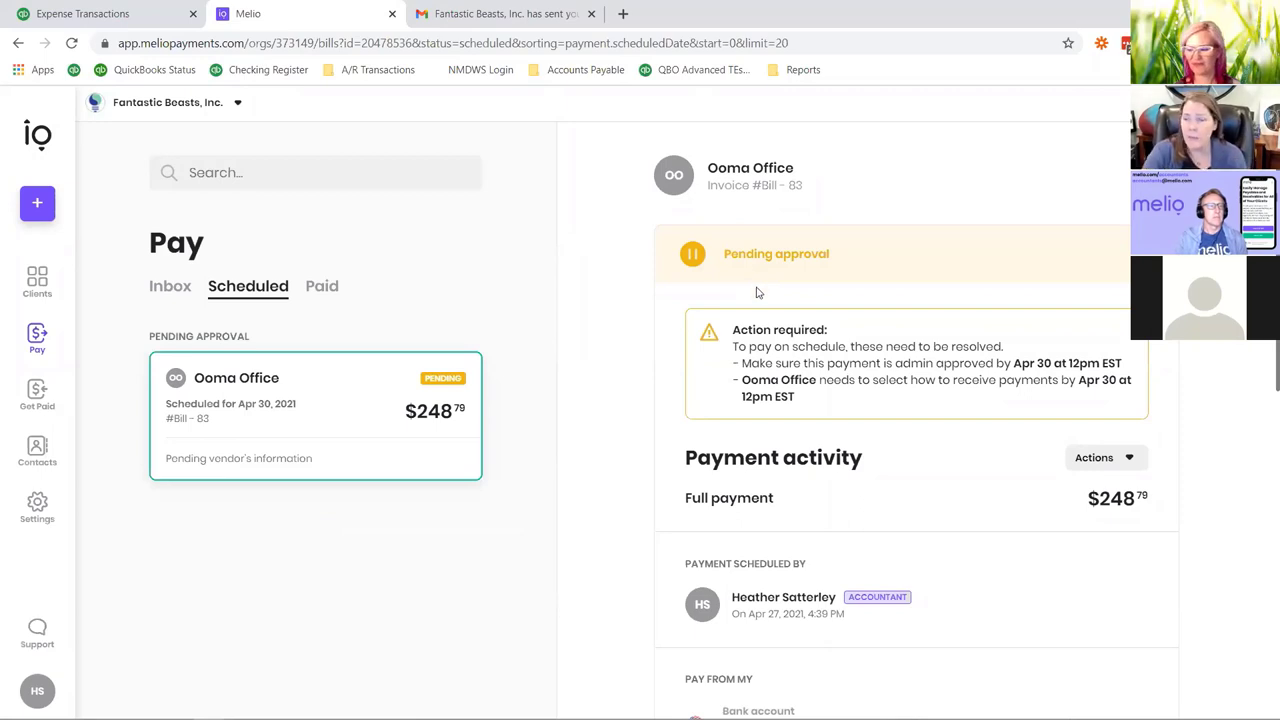
- Switch to the owner's Melio window and open the Ooma Office payment pending approval
mouse_move(262, 715)
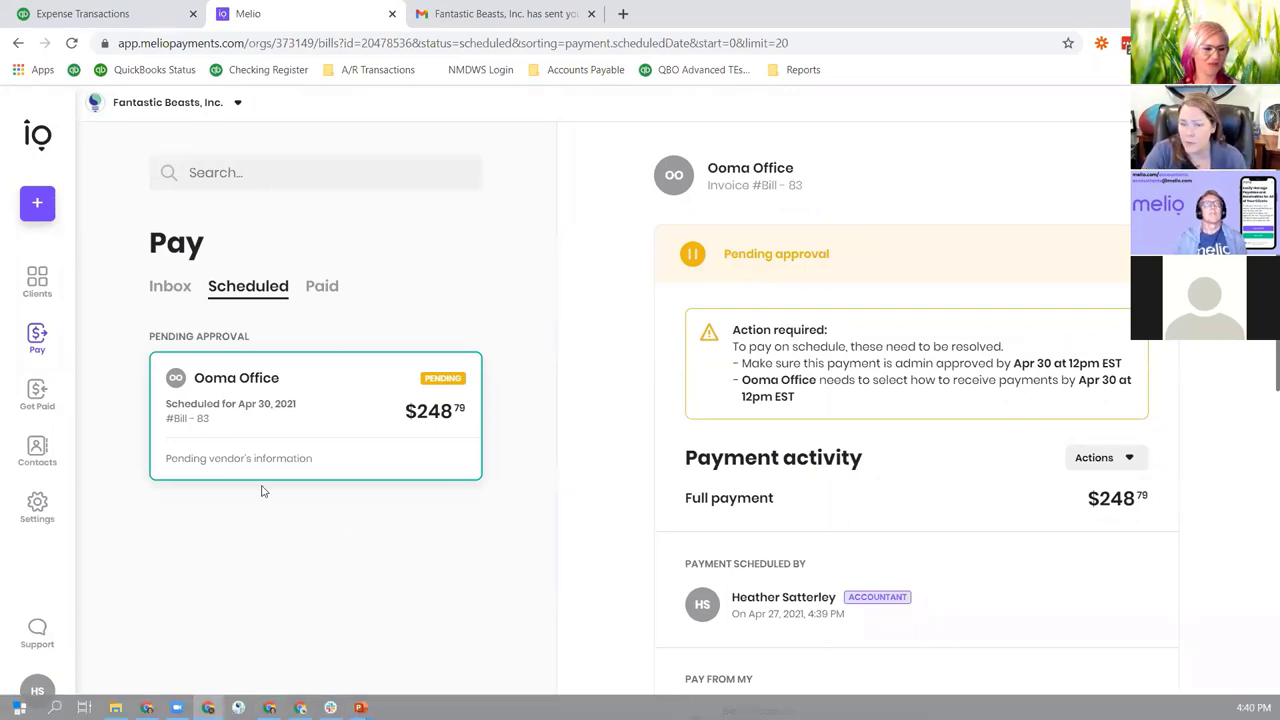
key(super+Tab)
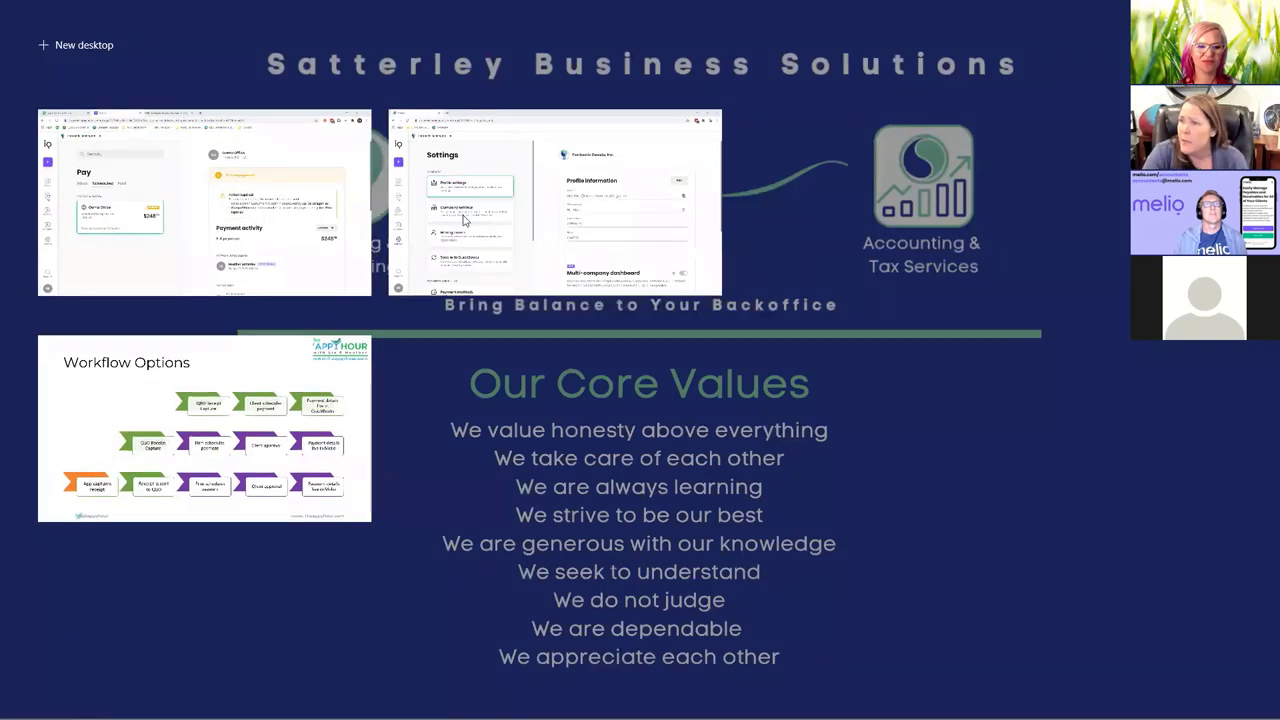
click(489, 227)
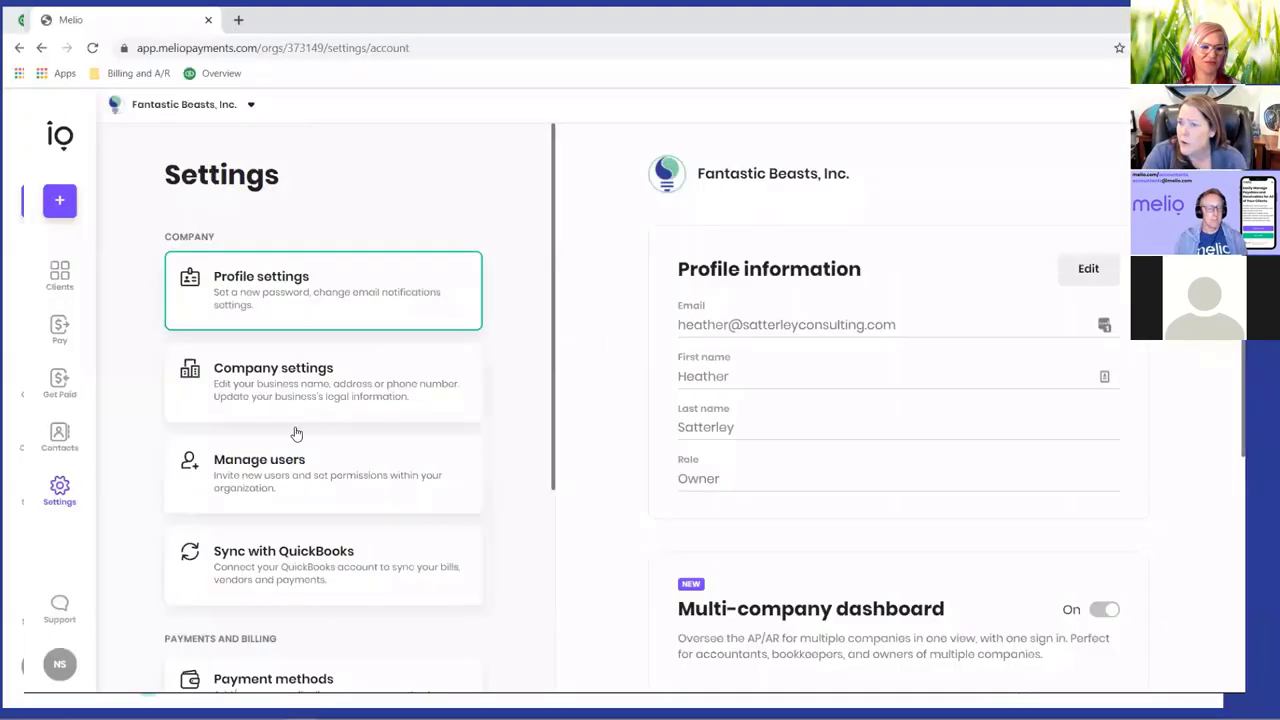
click(48, 348)
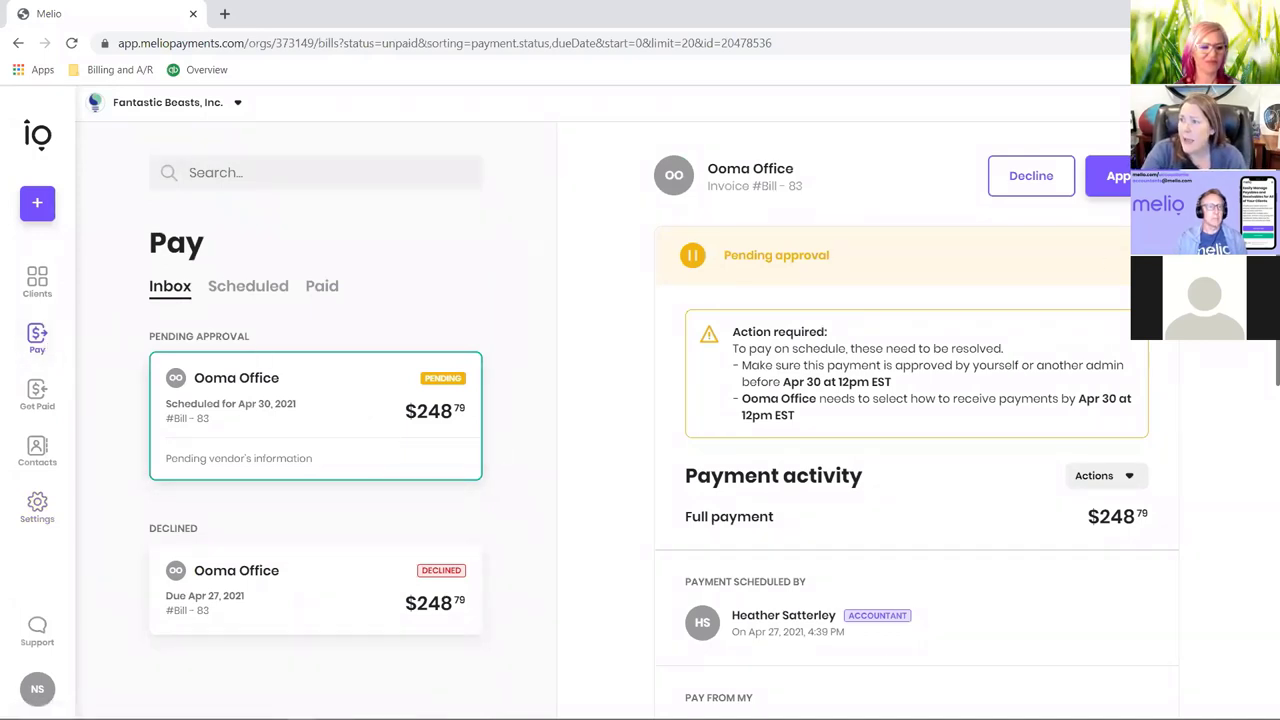
- Decline the pending Ooma Office payment with the reason "I don't want to pay"
click(1050, 180)
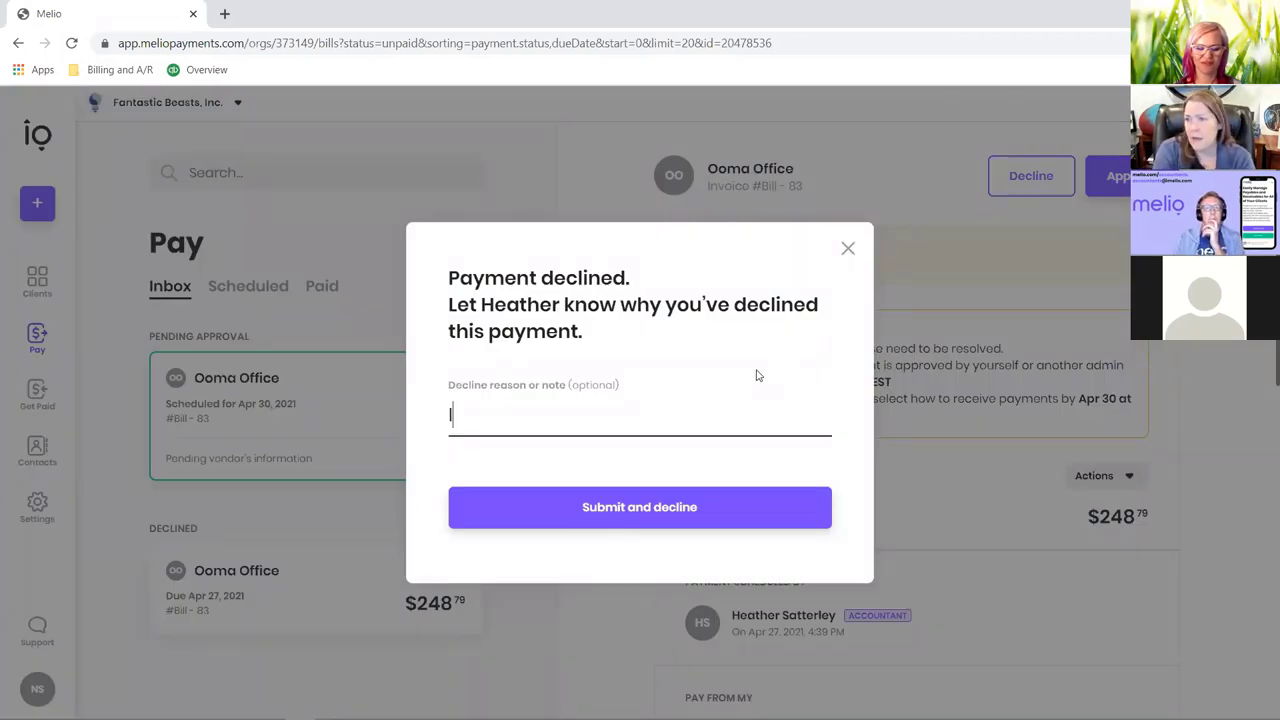
text(I do)
key(BackSpace)
key(BackSpace)
key(BackSpace)
key(BackSpace)
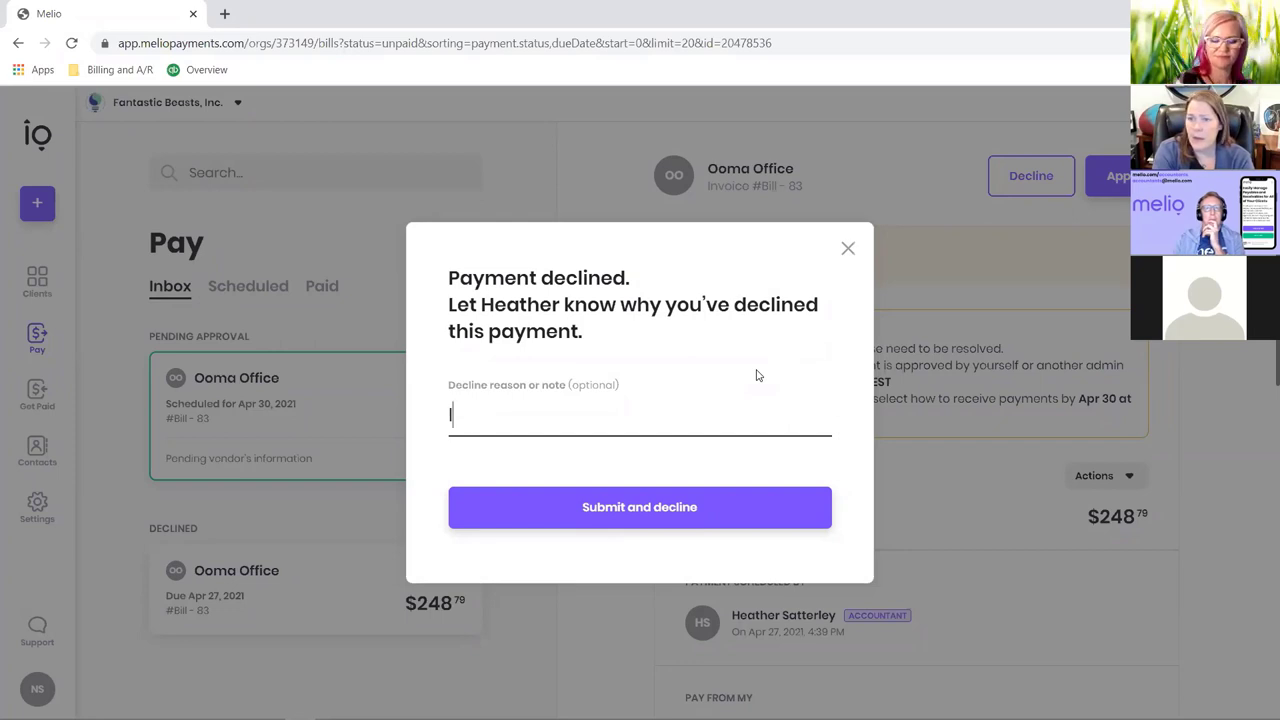
text(I don;')
key(BackSpace)
key(BackSpace)
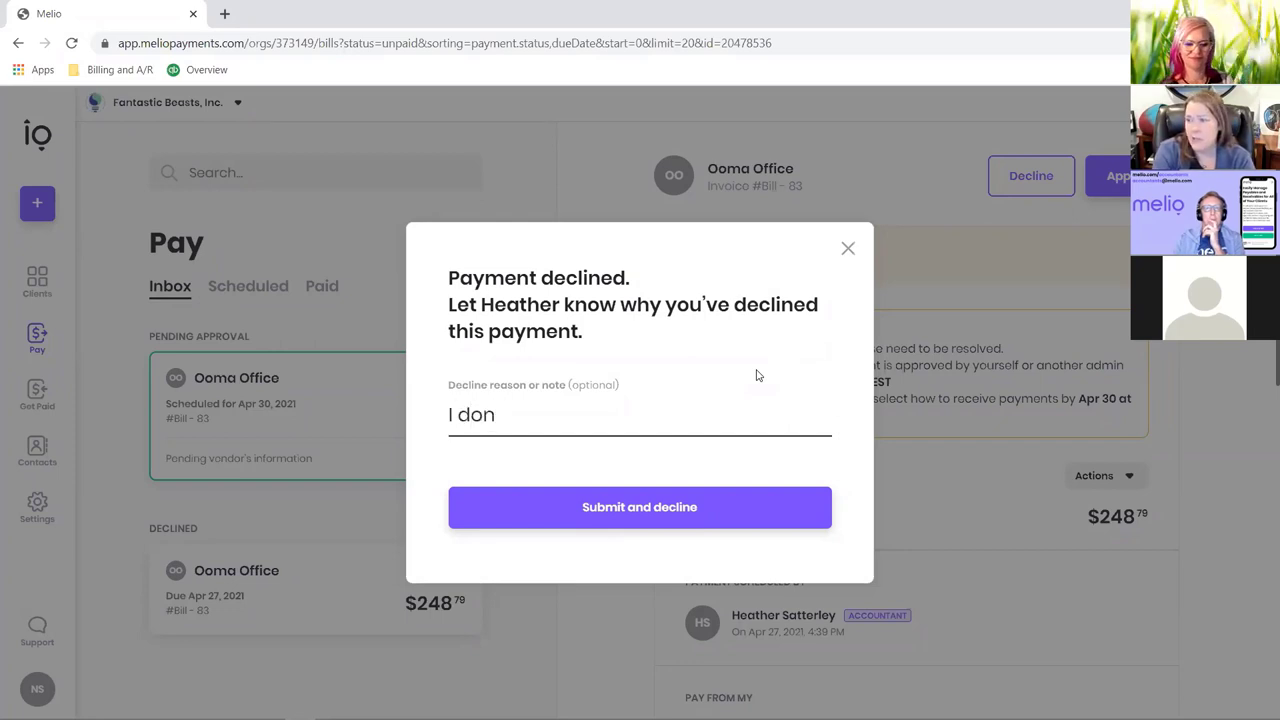
text('t want to)
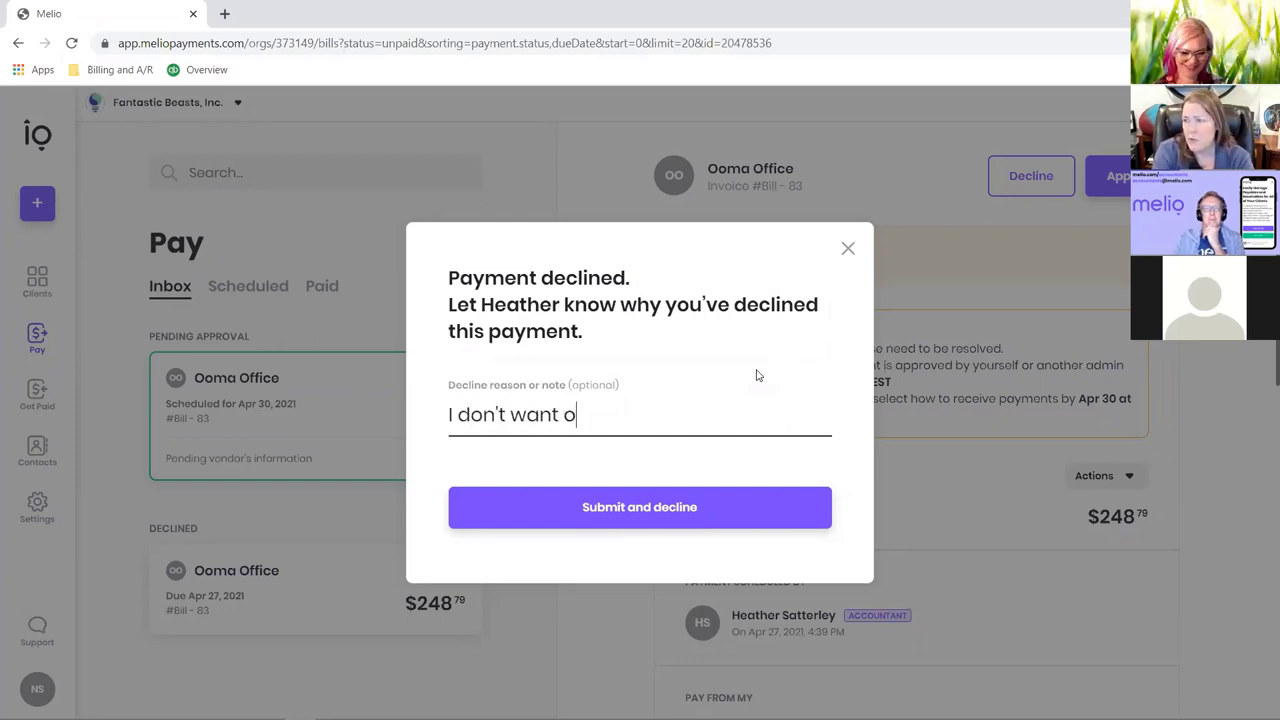
key(BackSpace)
text(to pay)
click(673, 506)
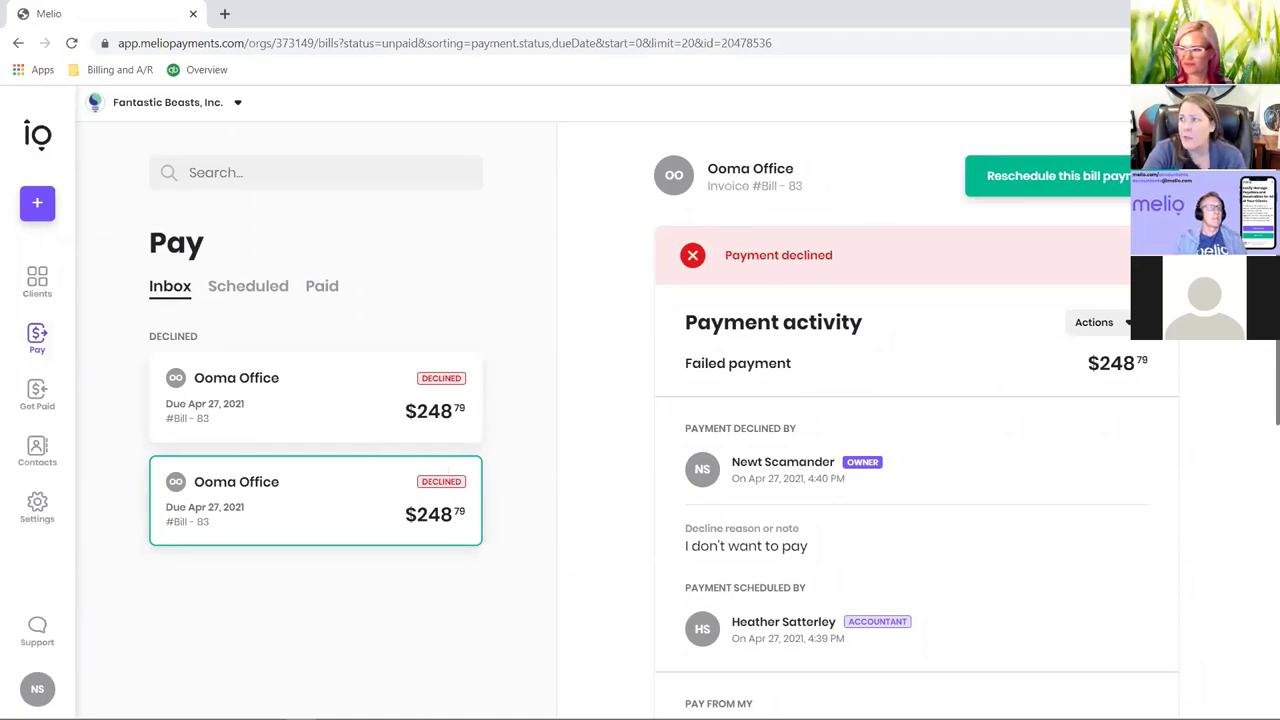
- Switch to QuickBooks Online, find the vendor Ooma Office and inspect its first listed 04/30/2021 bill payment, returning to the transaction list
key(alt+Tab)
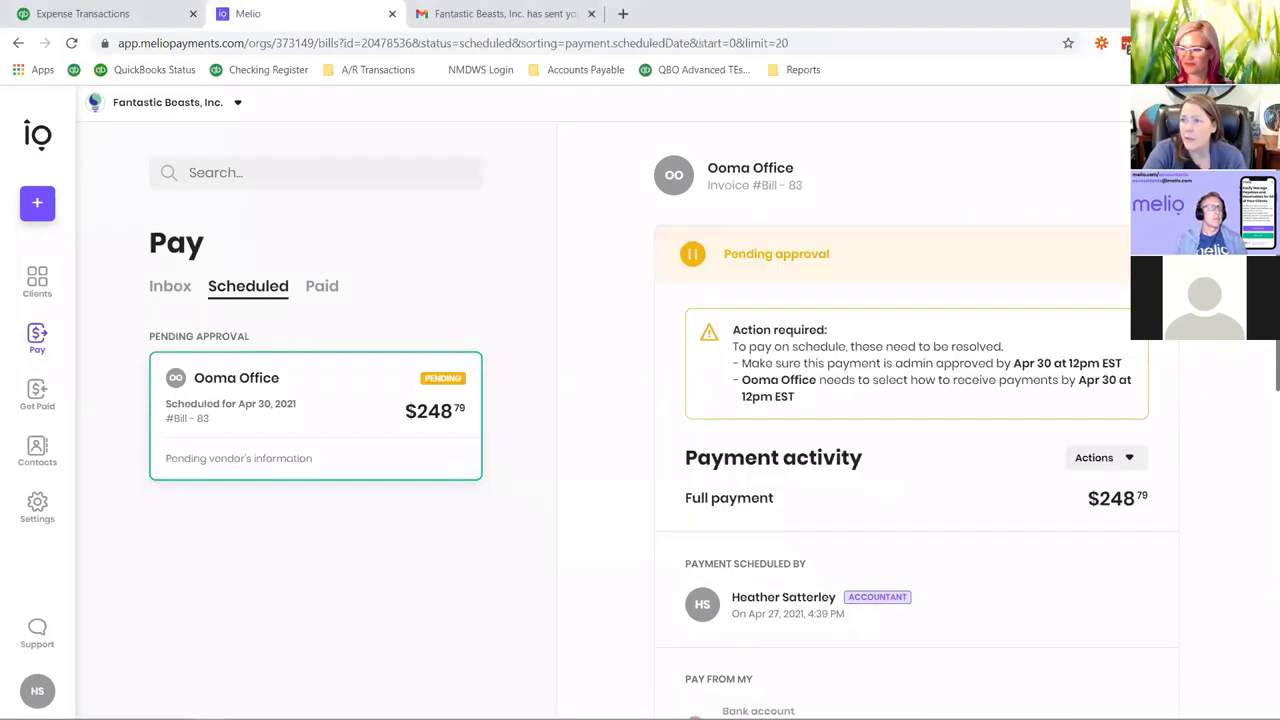
click(85, 13)
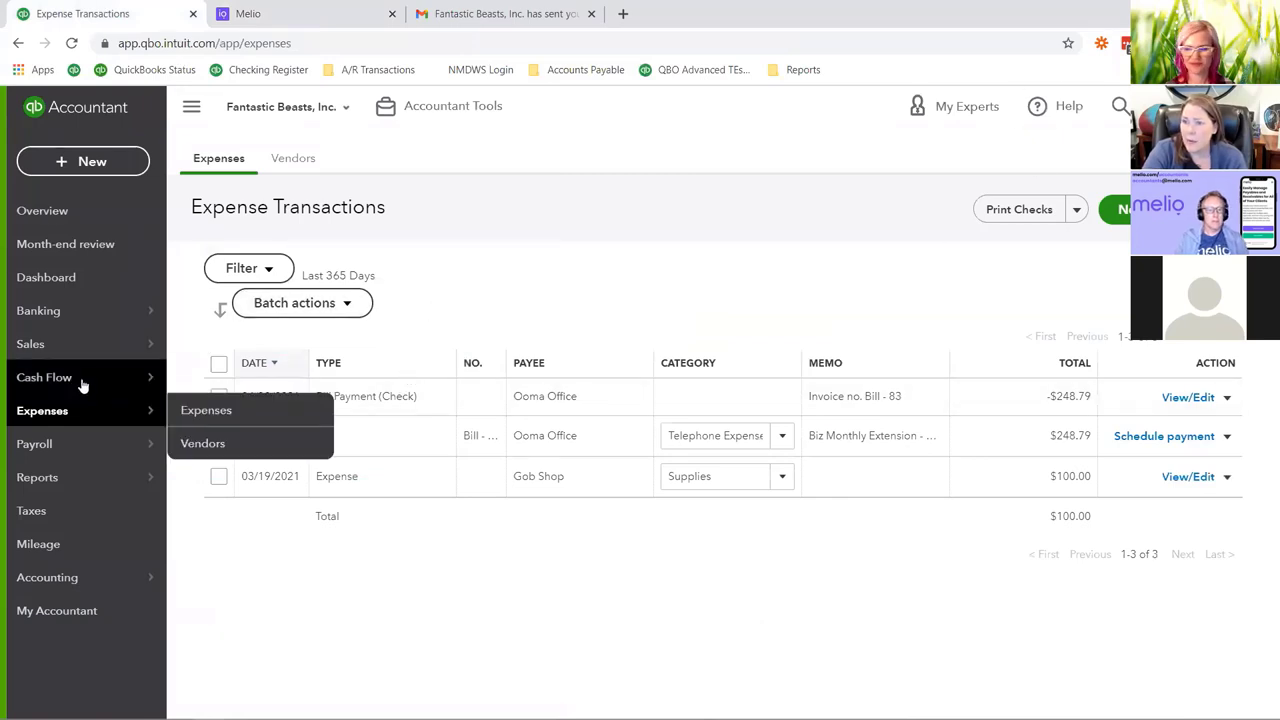
mouse_move(78, 405)
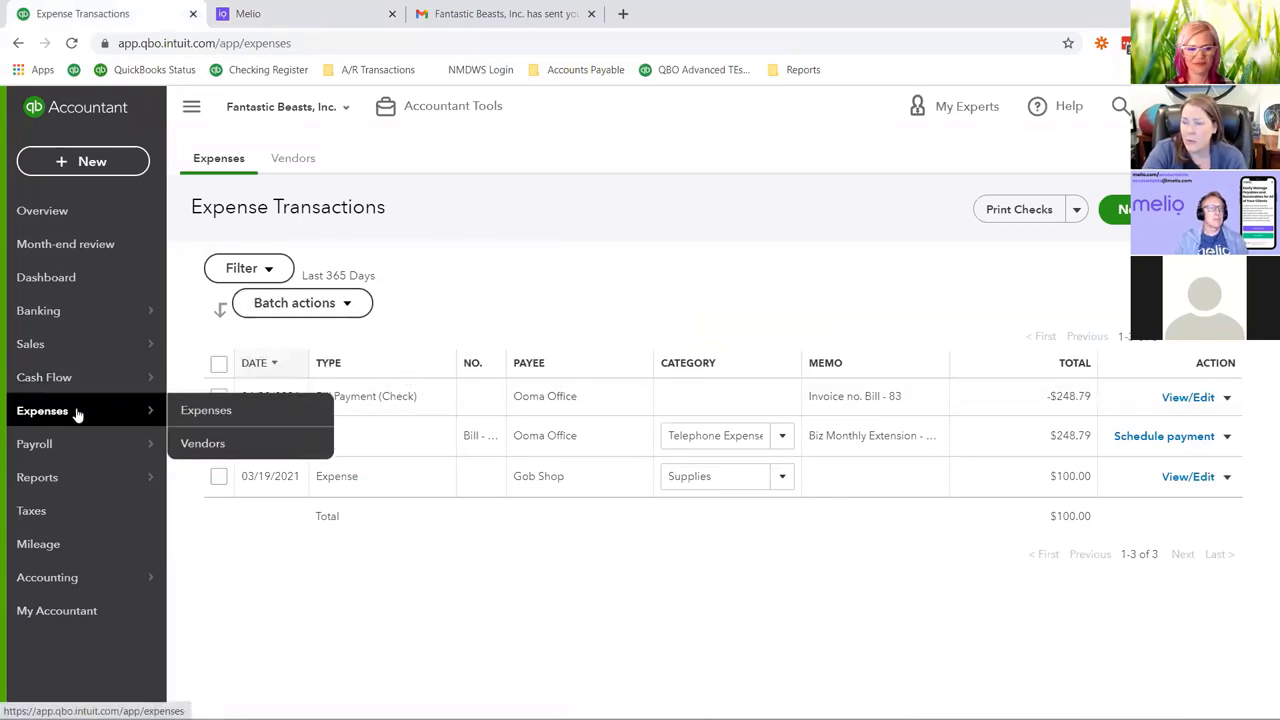
click(235, 440)
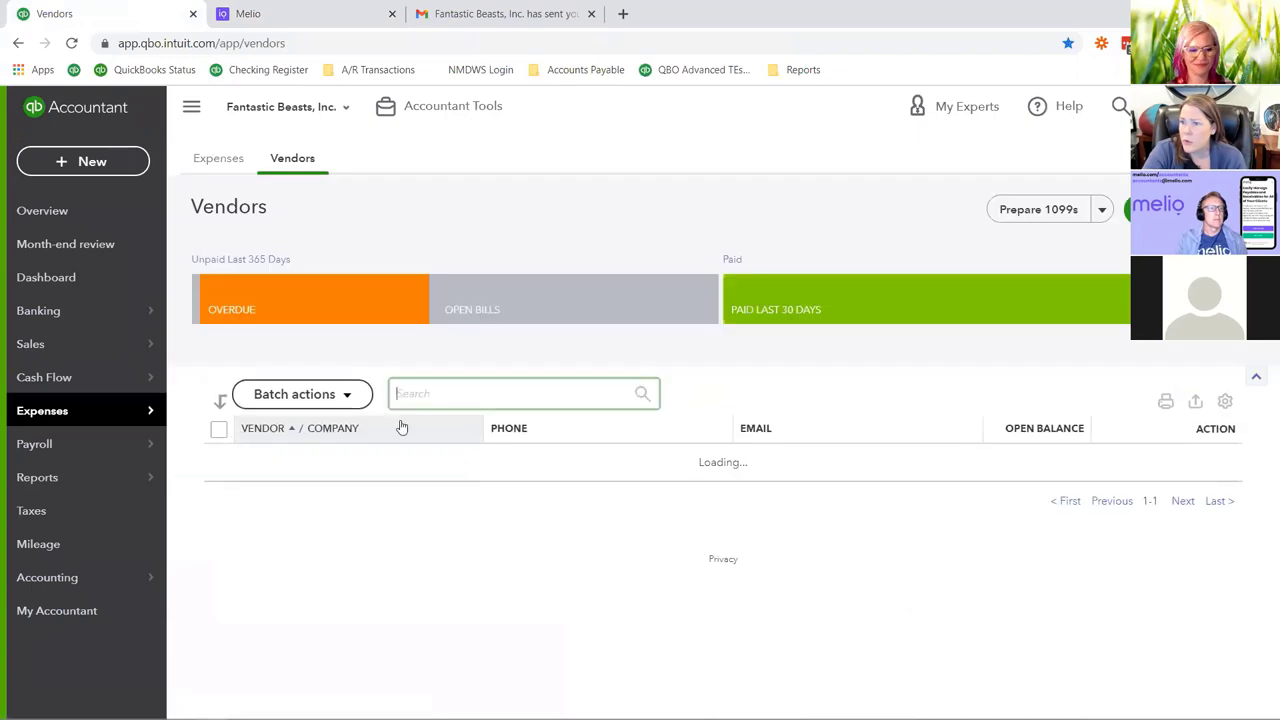
text(oom)
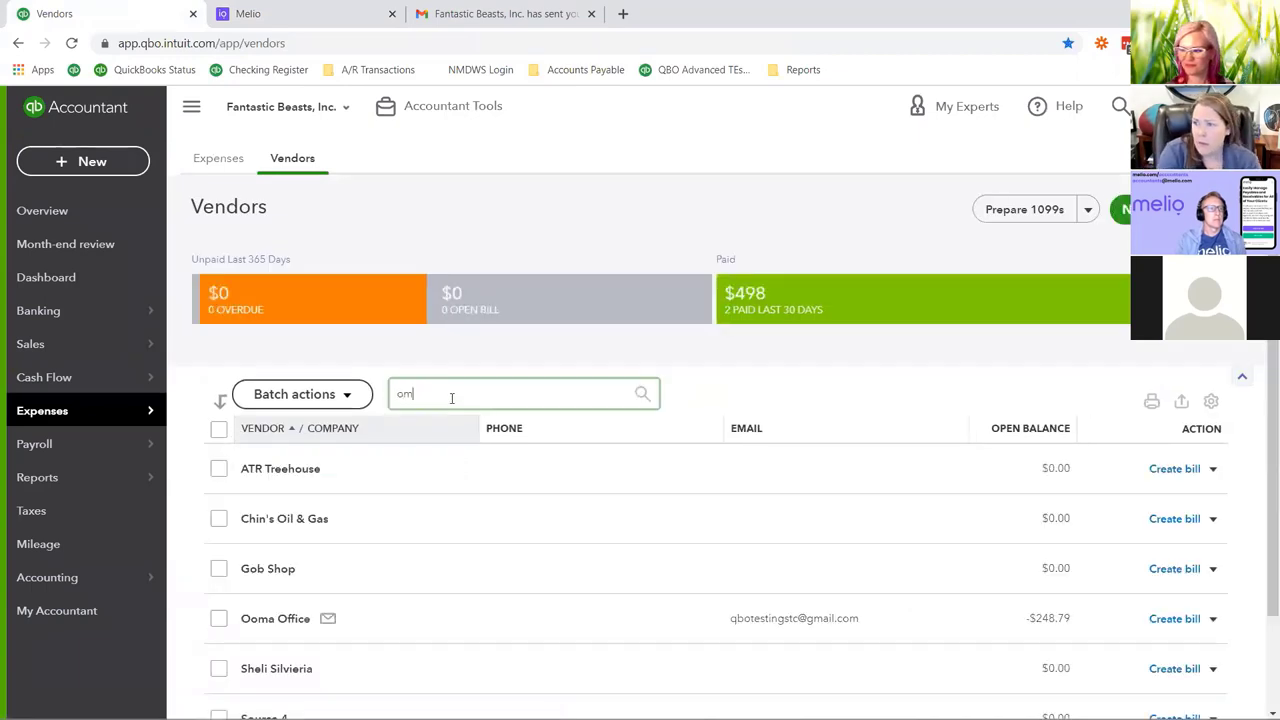
text(a)
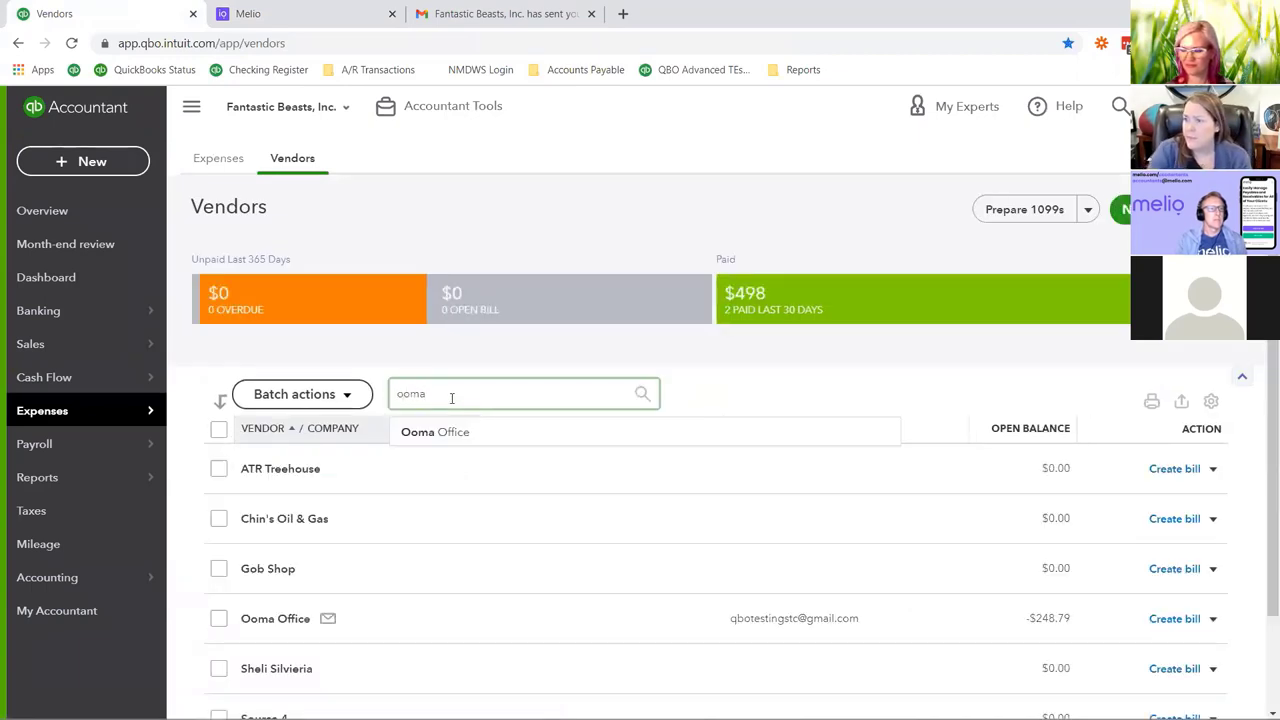
click(446, 434)
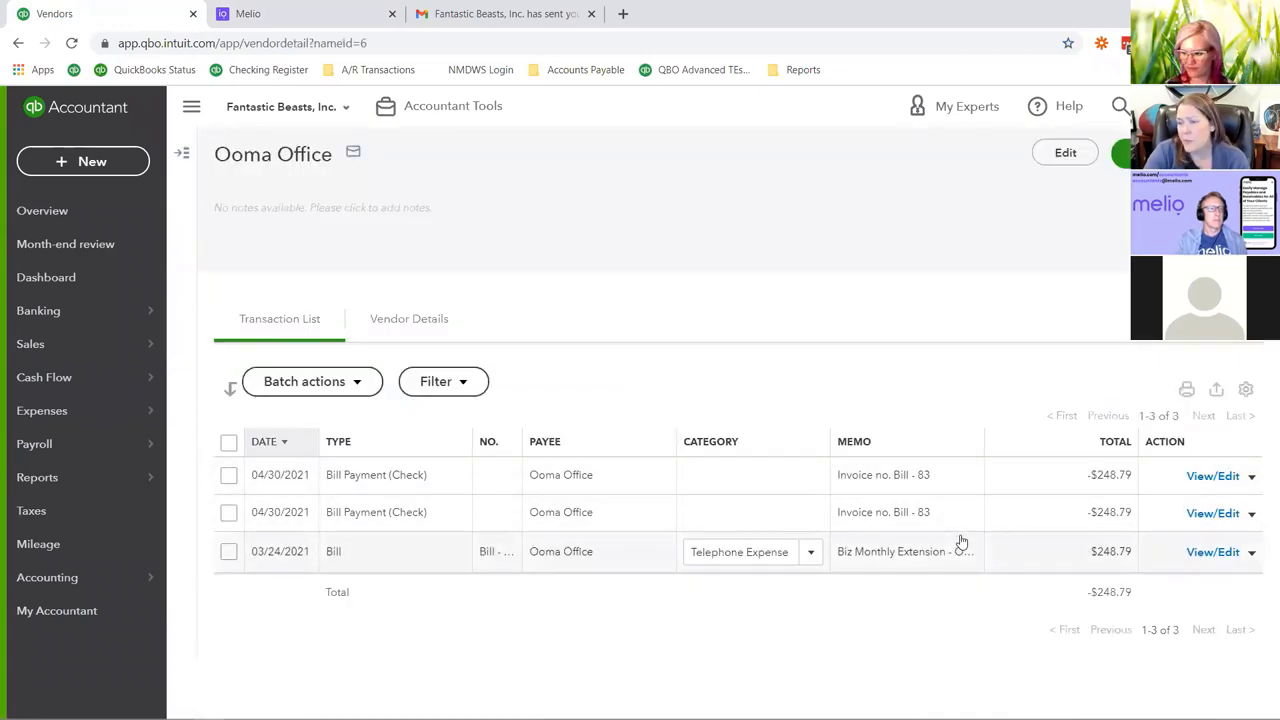
click(951, 484)
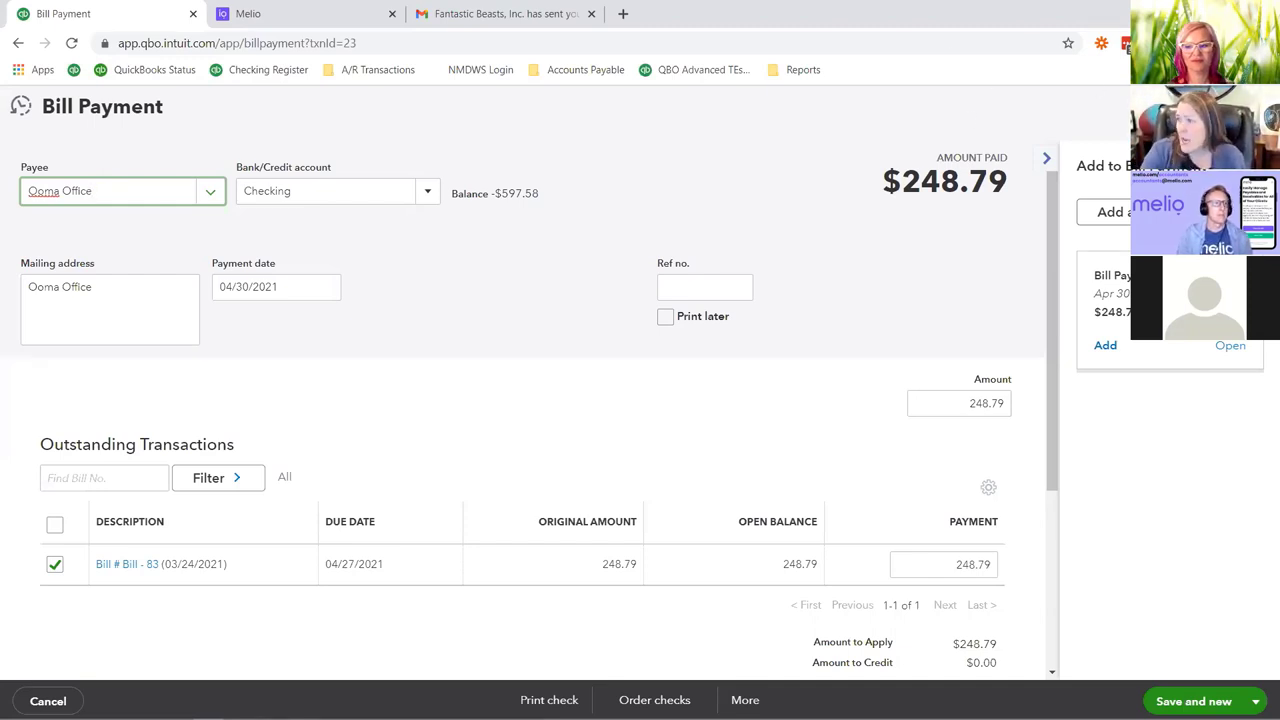
key(alt+Left)
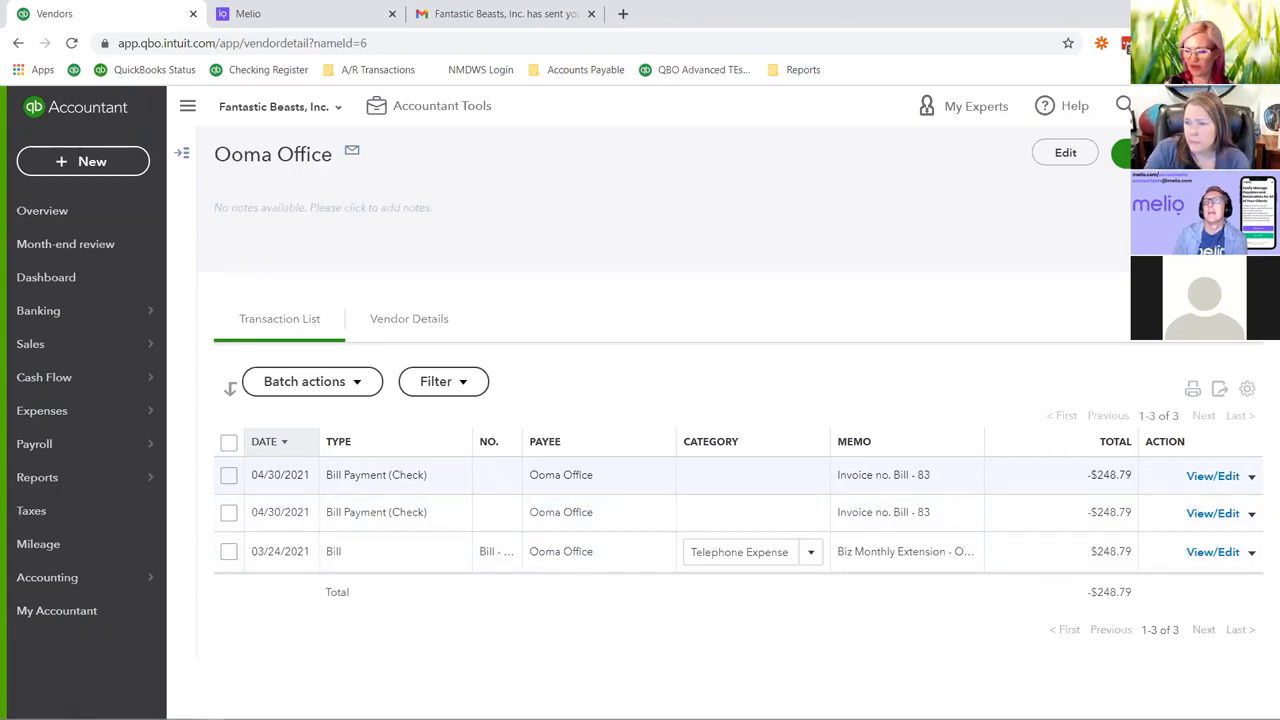
- Switch to the PowerPoint slide show, jump to slide 29 "Workflow Options" and advance to "Ways to supercharge your Melio workflow"
mouse_move(360, 707)
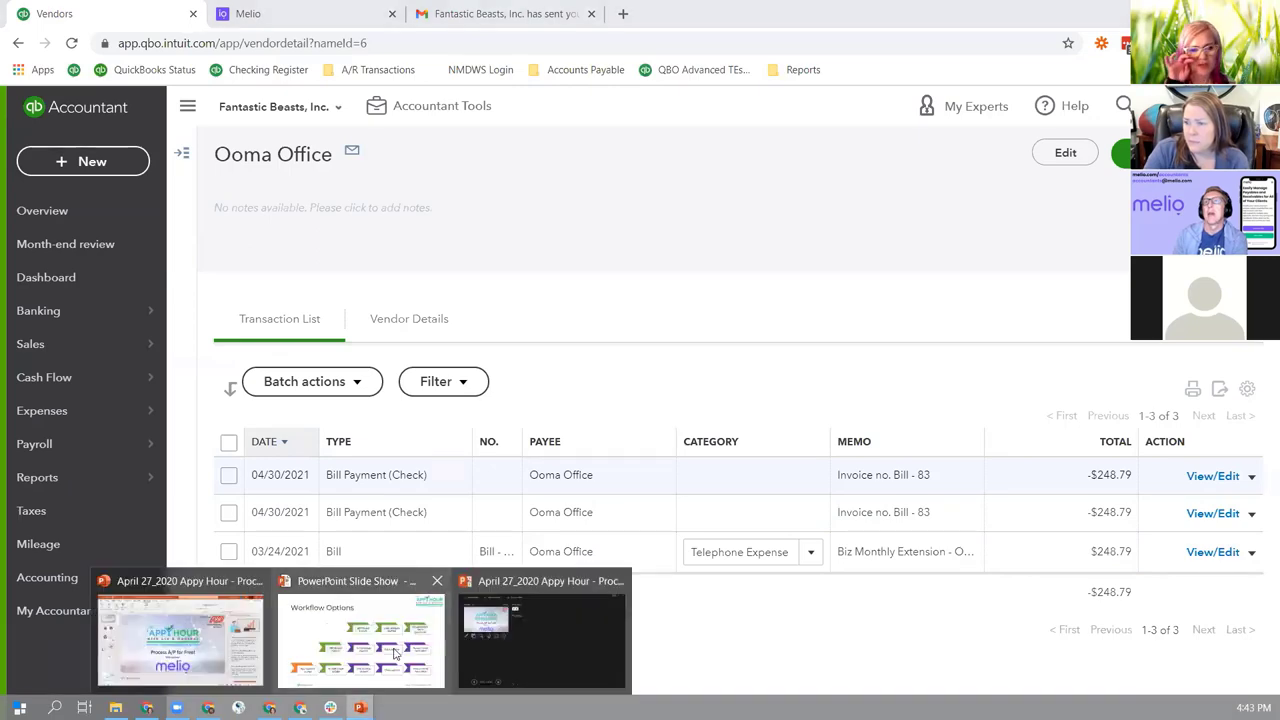
click(395, 653)
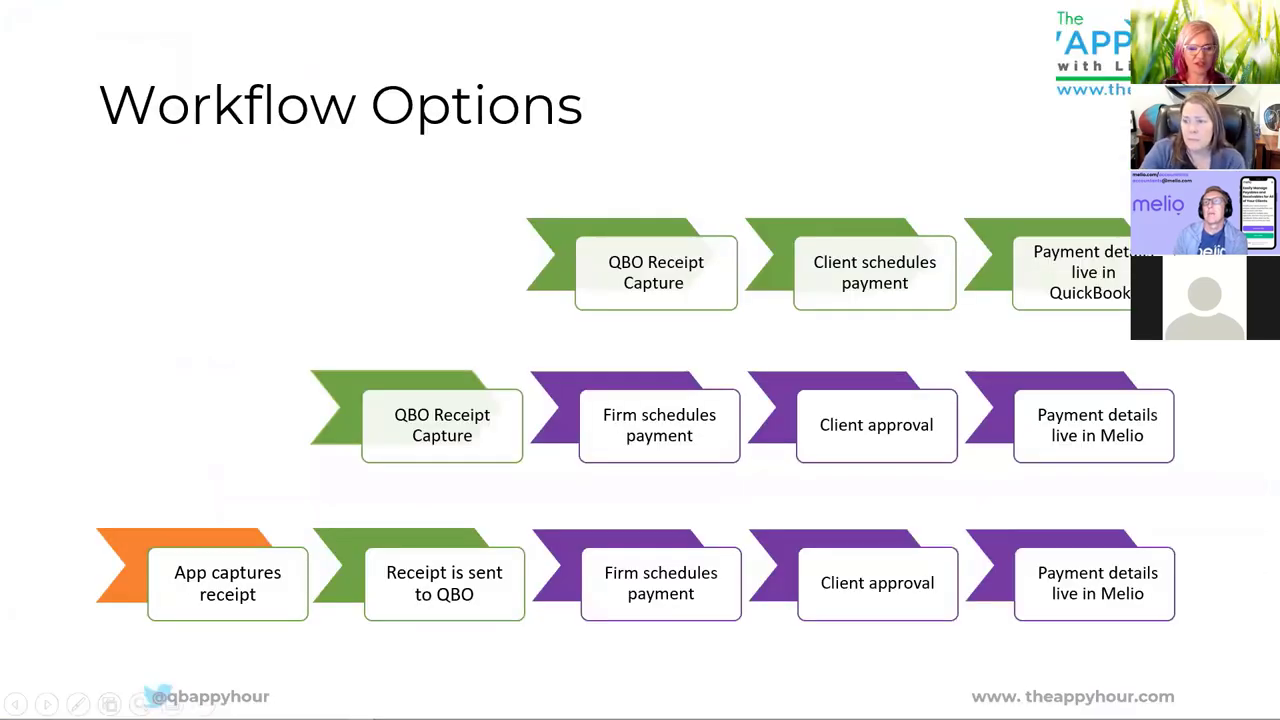
click(109, 704)
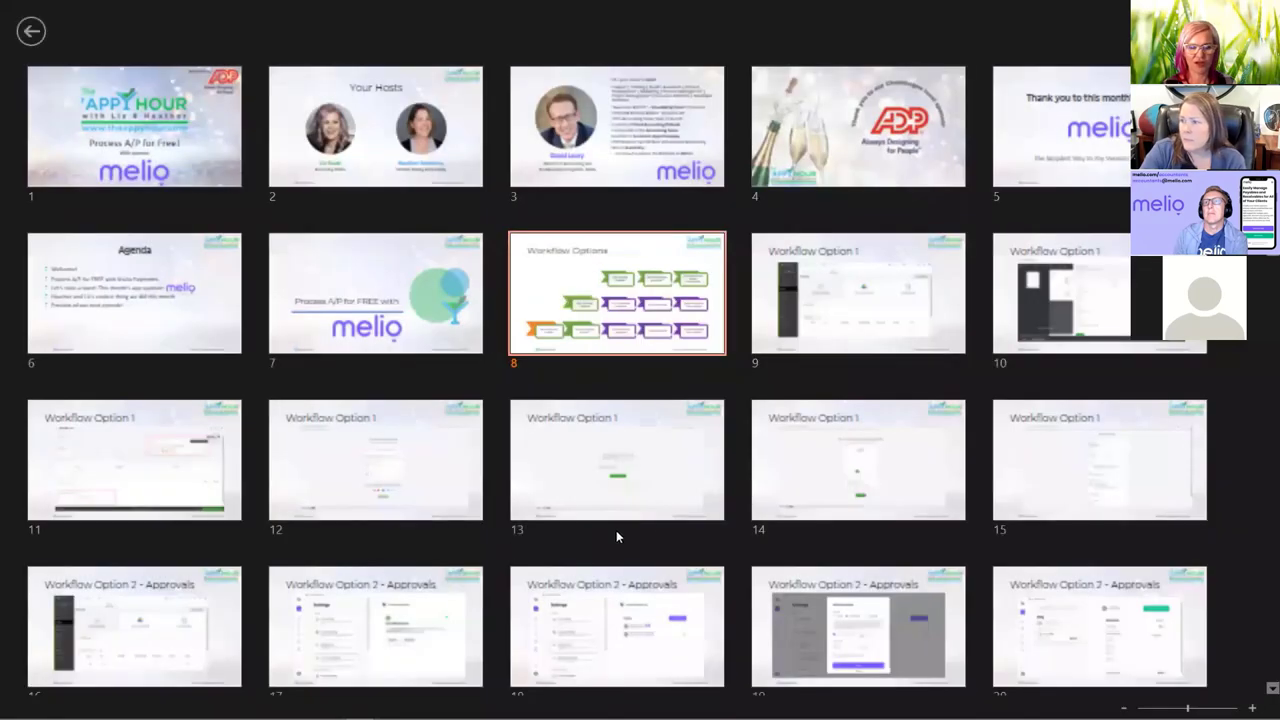
scroll(785, 548, down, 3)
scroll(793, 548, down, 5)
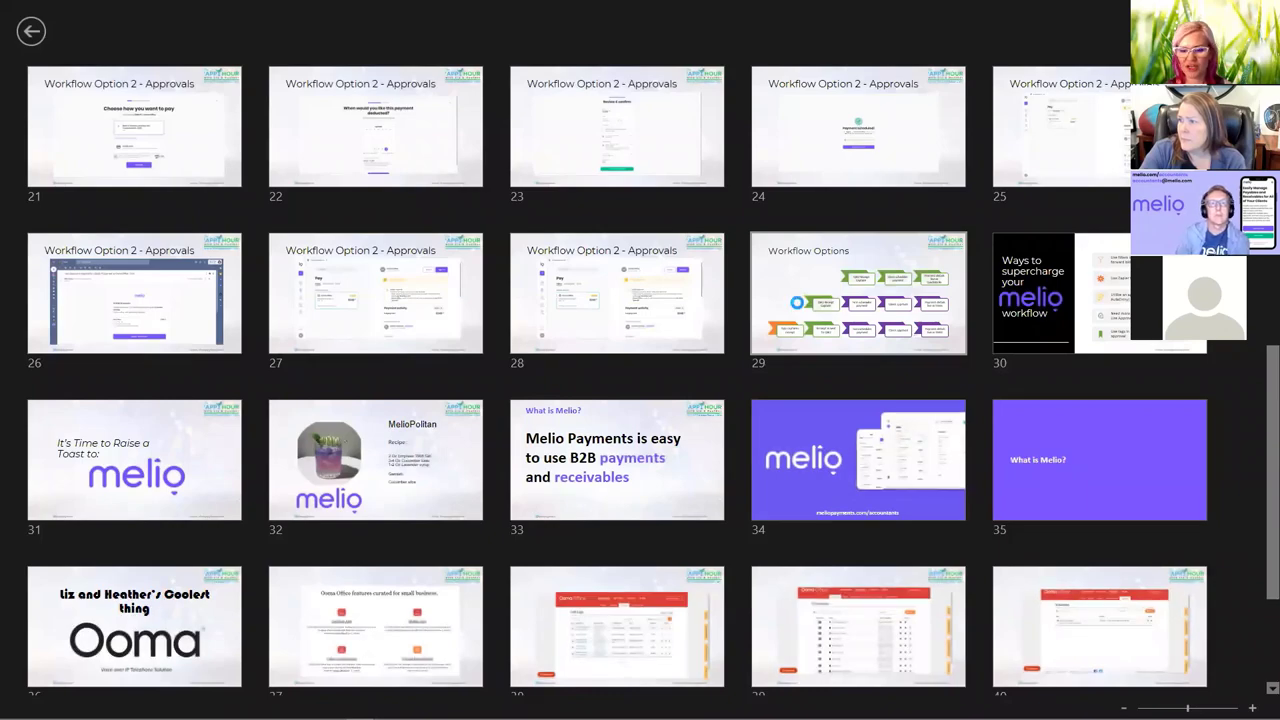
click(798, 307)
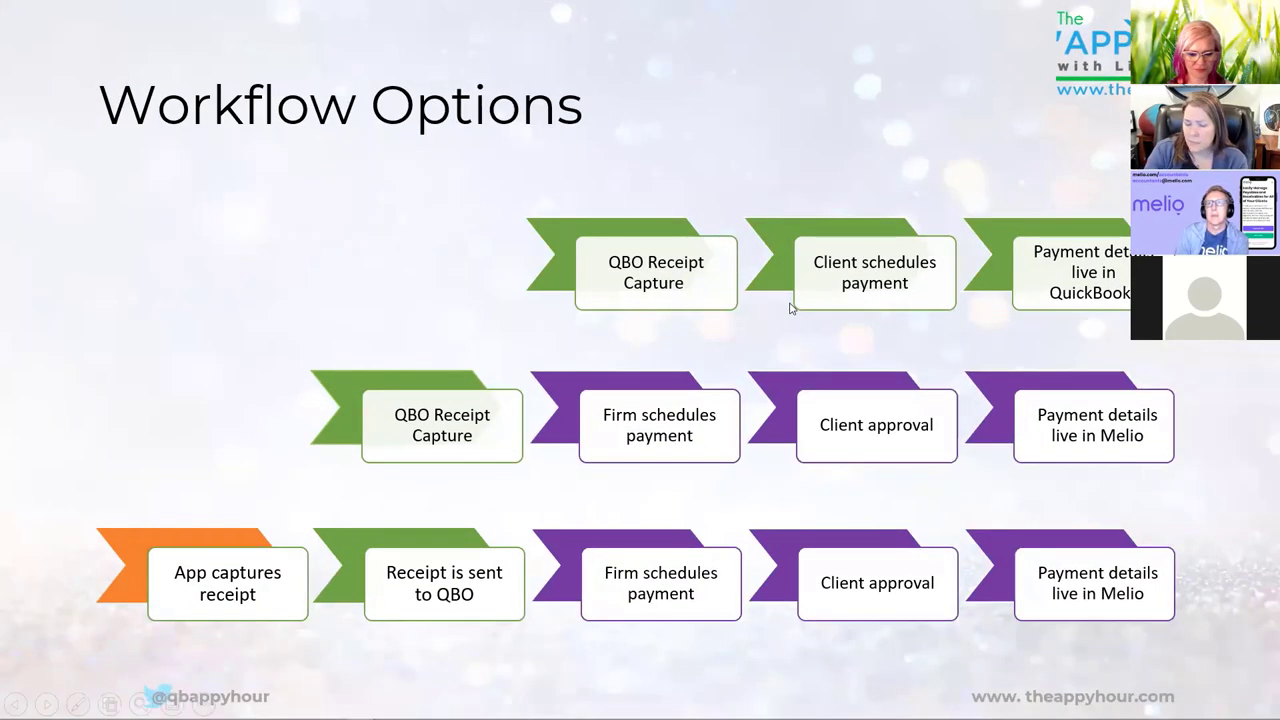
click(790, 308)
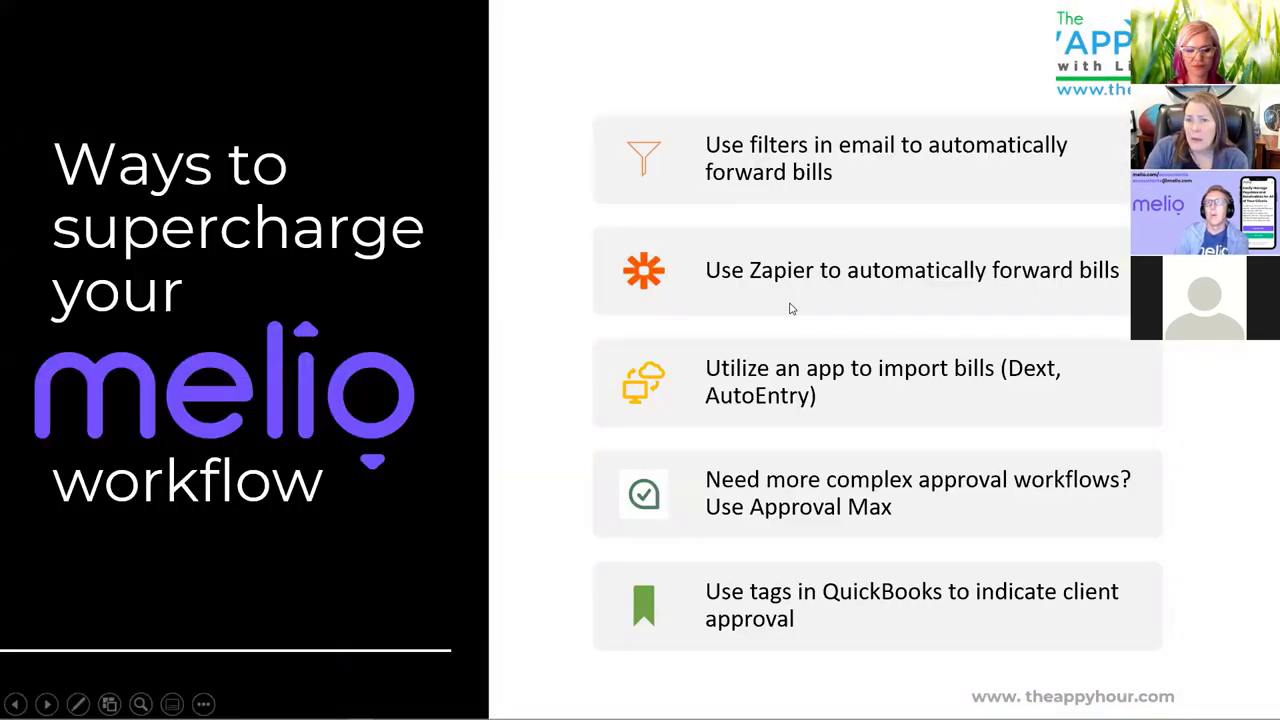